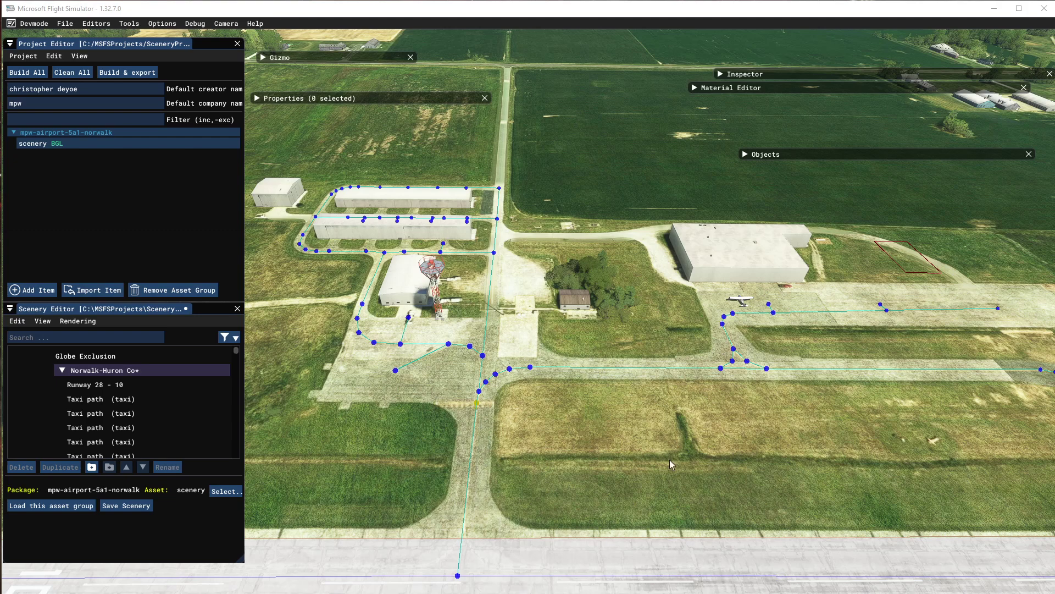
# Inspect the properties of the runway's taxi path and of taxi path A, which joins the runway to the apron
pyautogui.click(623, 576)
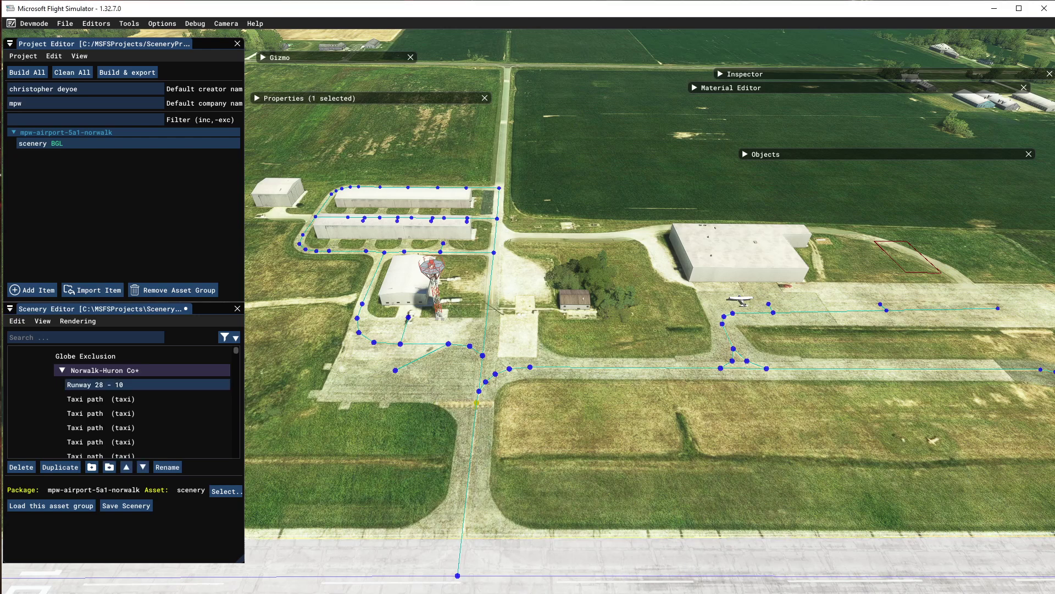
pyautogui.click(627, 579)
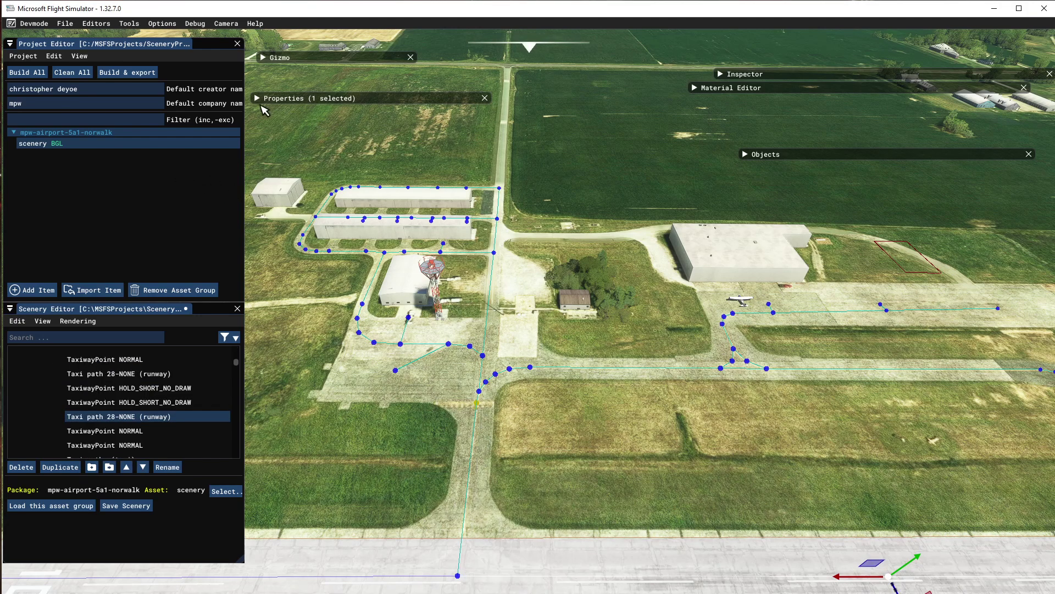
pyautogui.click(257, 99)
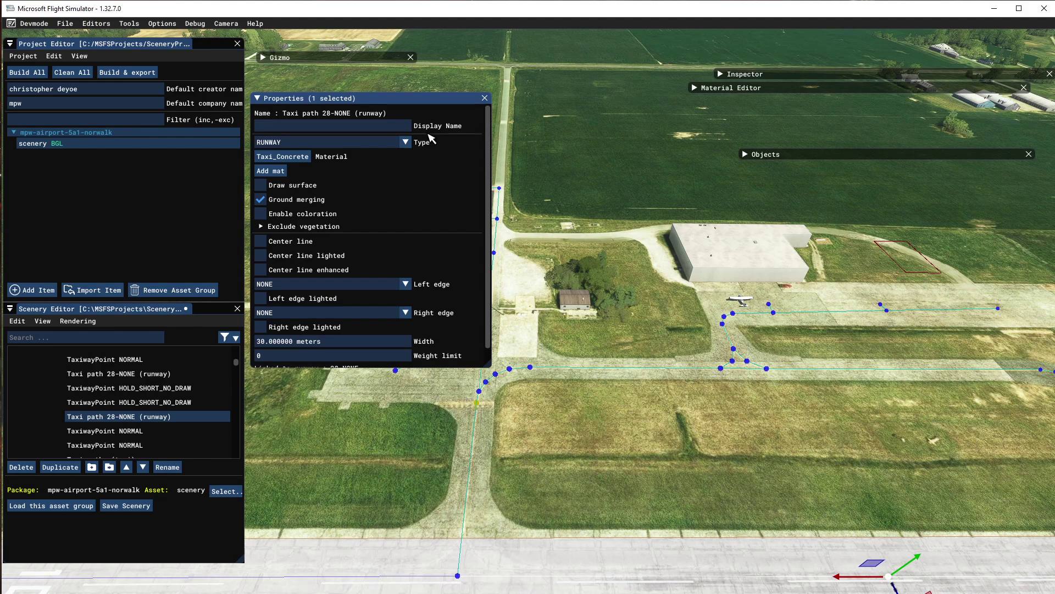
pyautogui.click(257, 98)
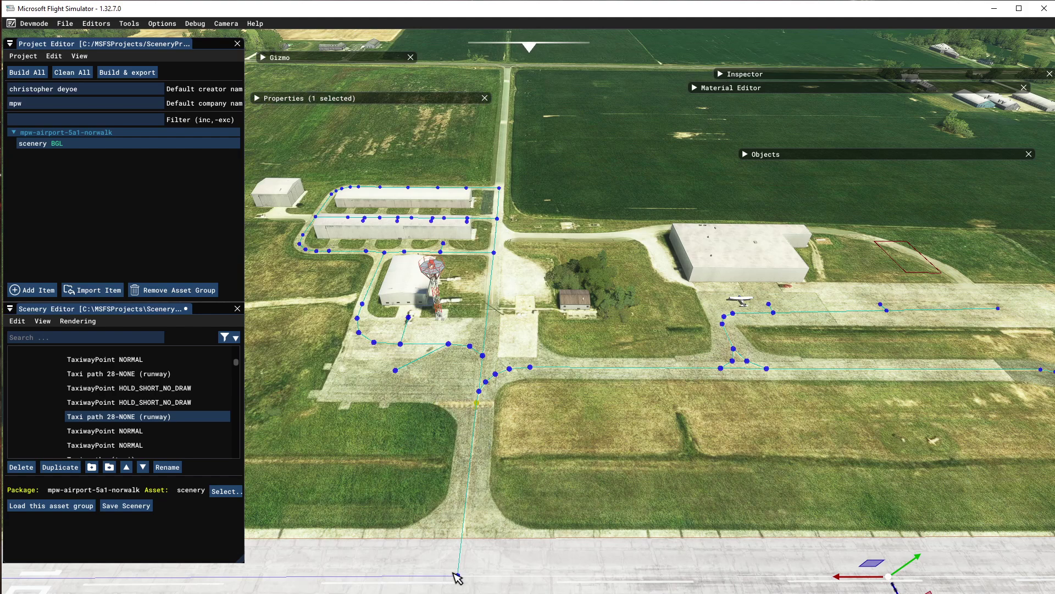
pyautogui.click(471, 527)
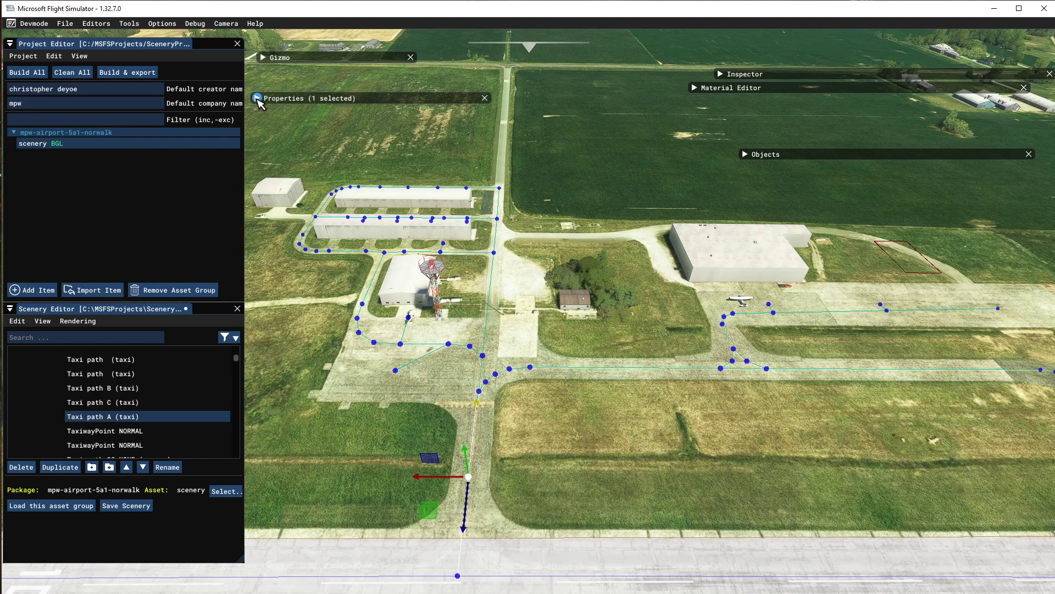
pyautogui.click(257, 98)
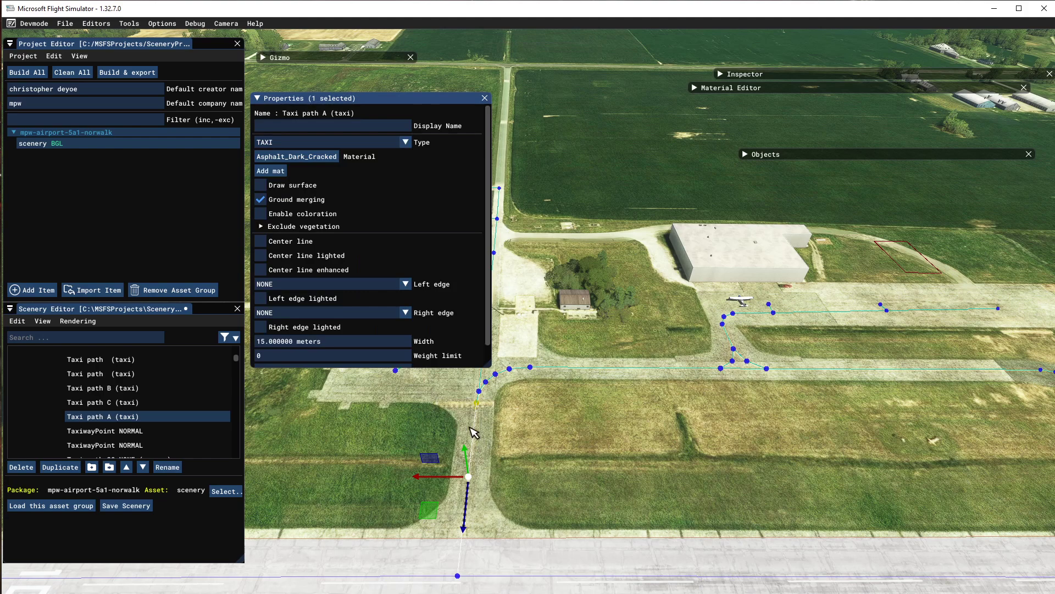
pyautogui.click(257, 99)
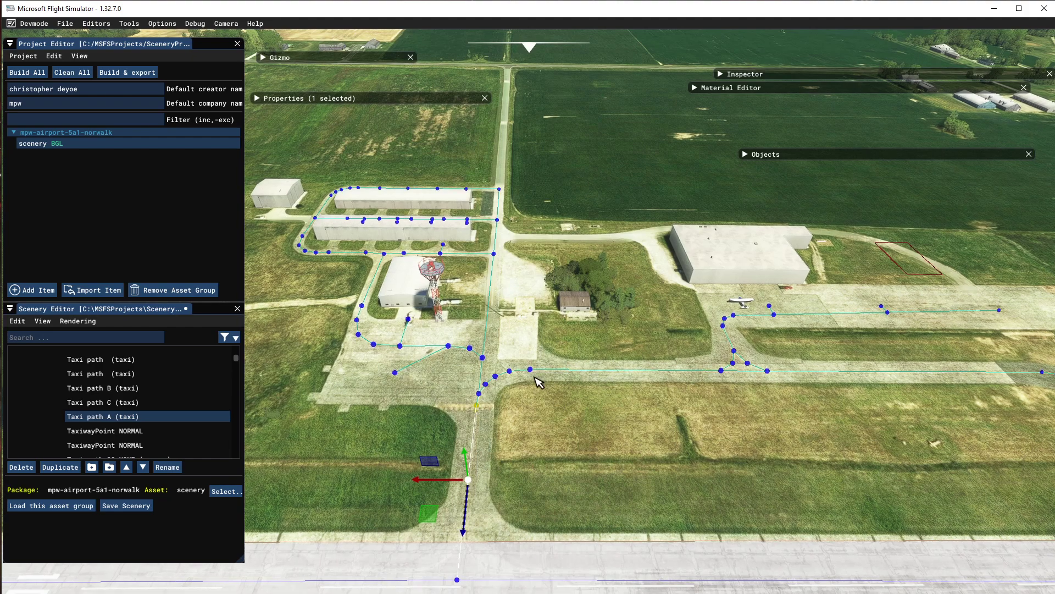
# Set the type of object to add to TaxiwayParking
pyautogui.press('w')
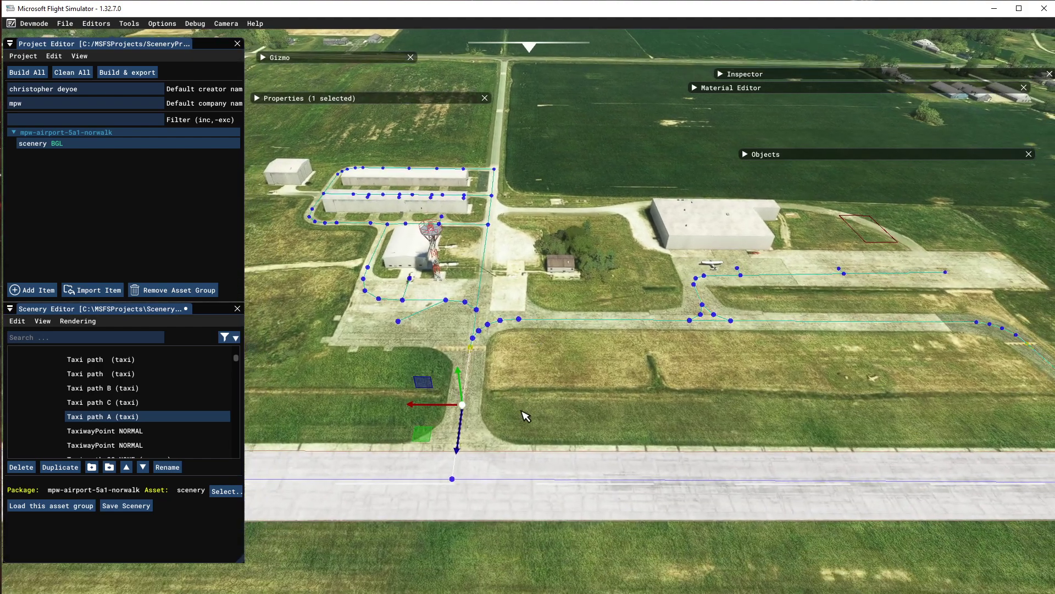
pyautogui.press('w')
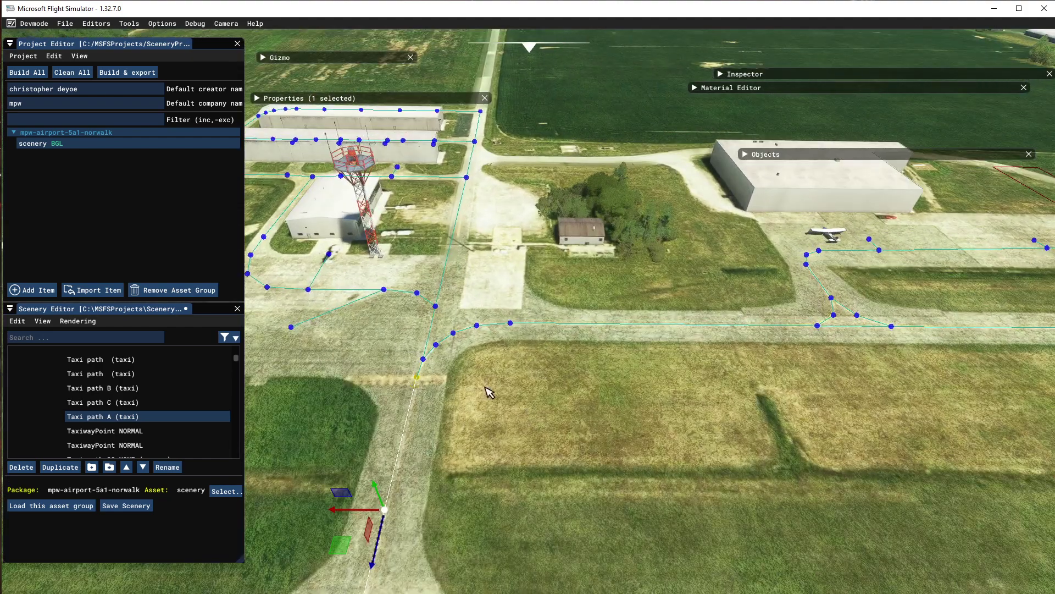
pyautogui.press('w')
pyautogui.press('r')
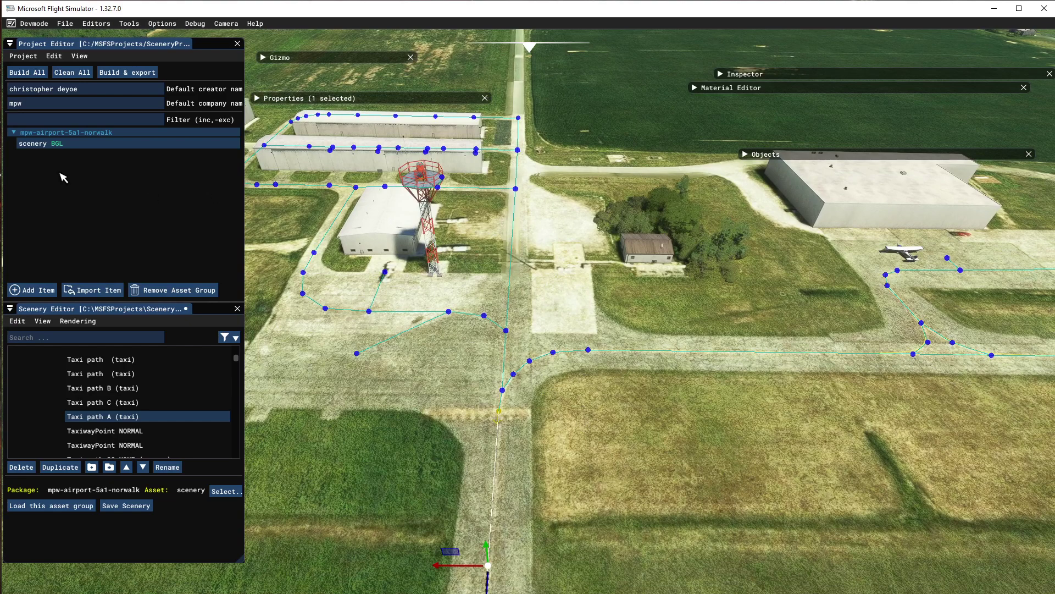
pyautogui.click(745, 154)
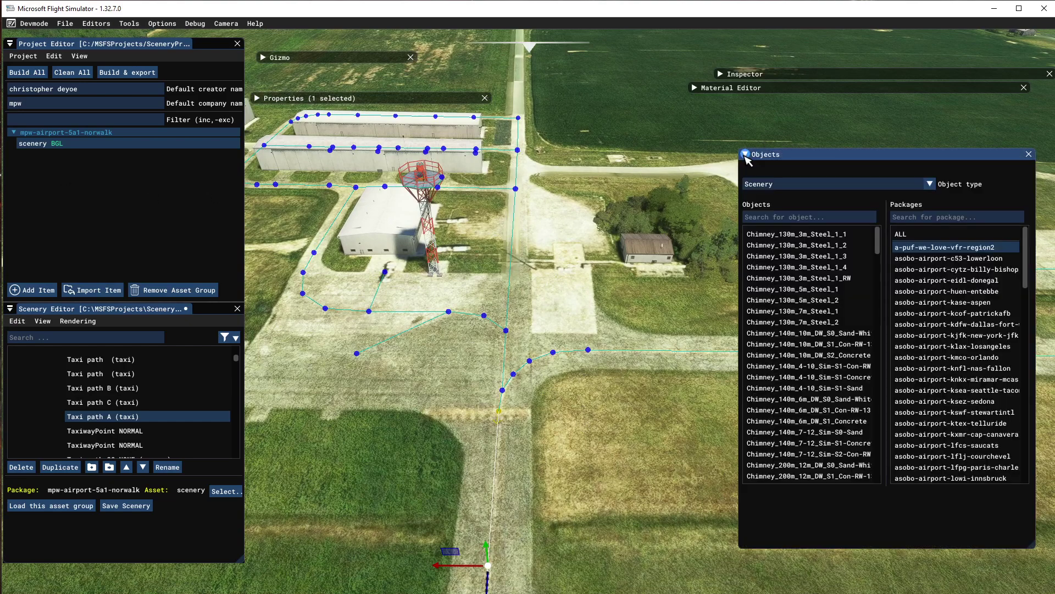
pyautogui.click(930, 185)
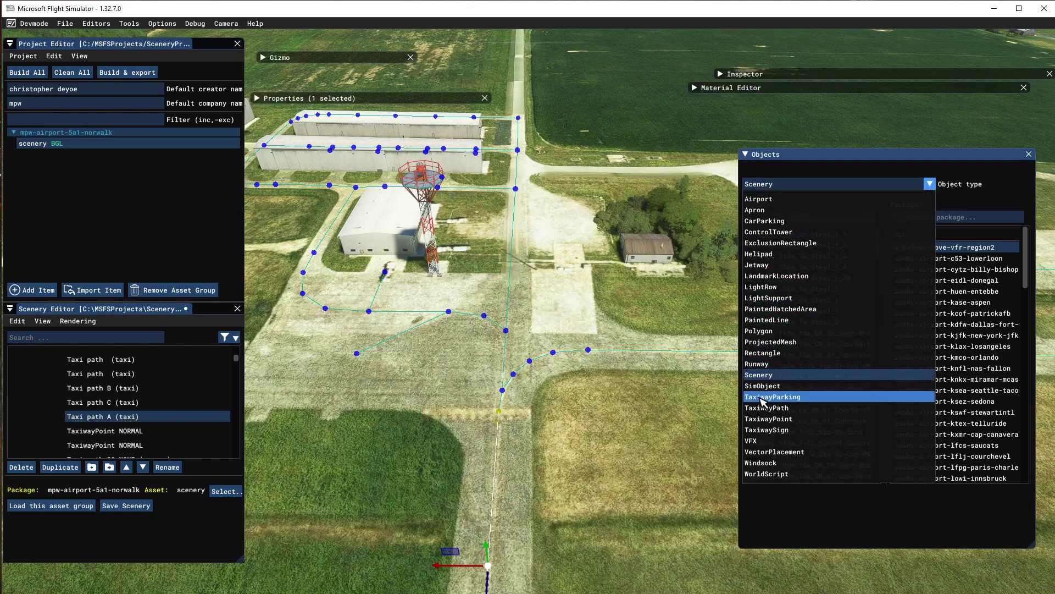
pyautogui.click(792, 403)
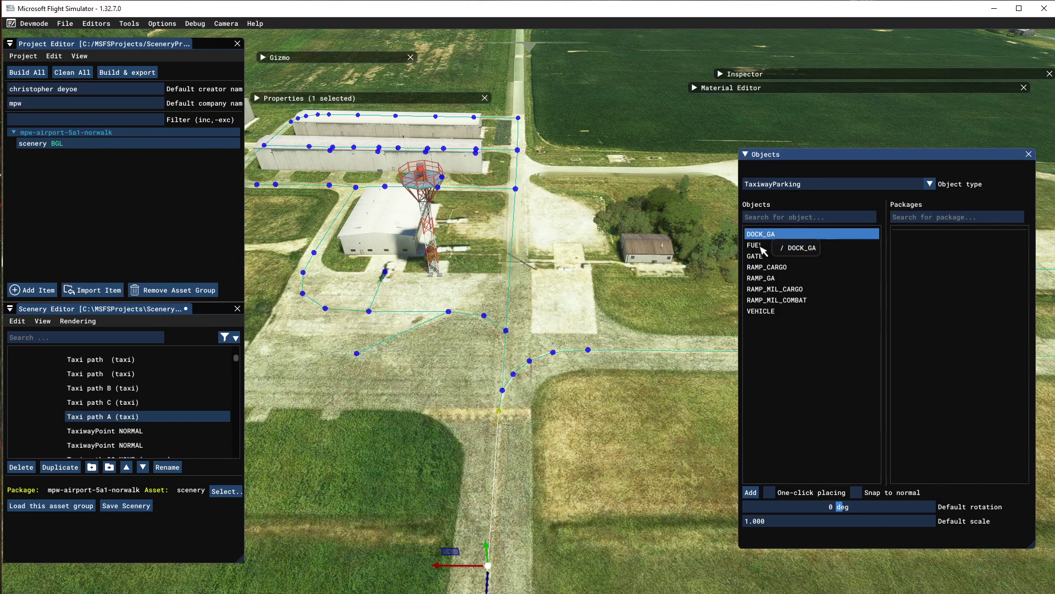
pyautogui.click(770, 315)
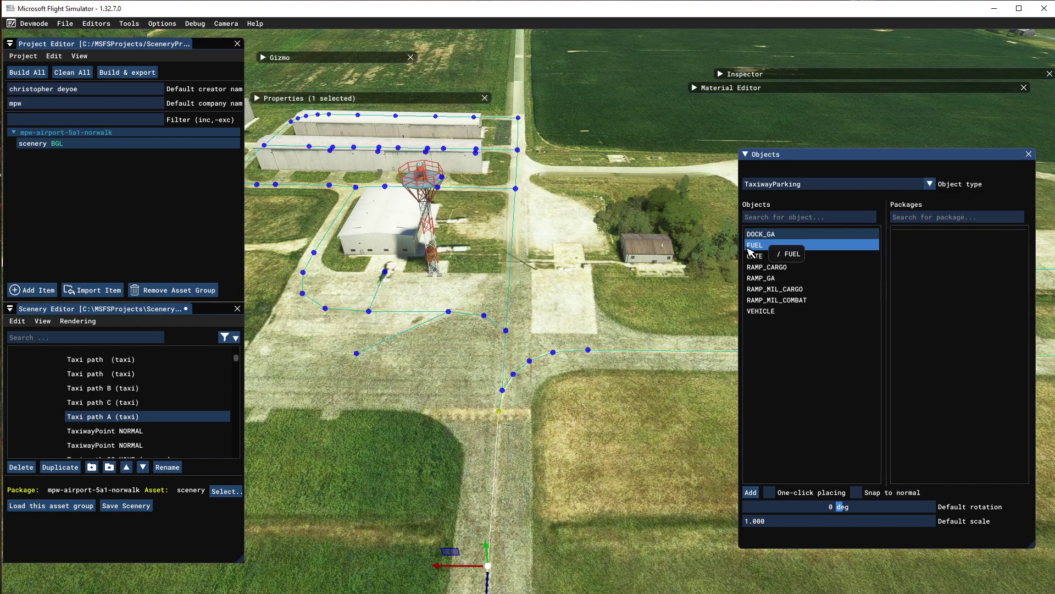
# Add a FUEL parking spot near the small building beside the concrete pad
pyautogui.scroll(2, 610, 363)
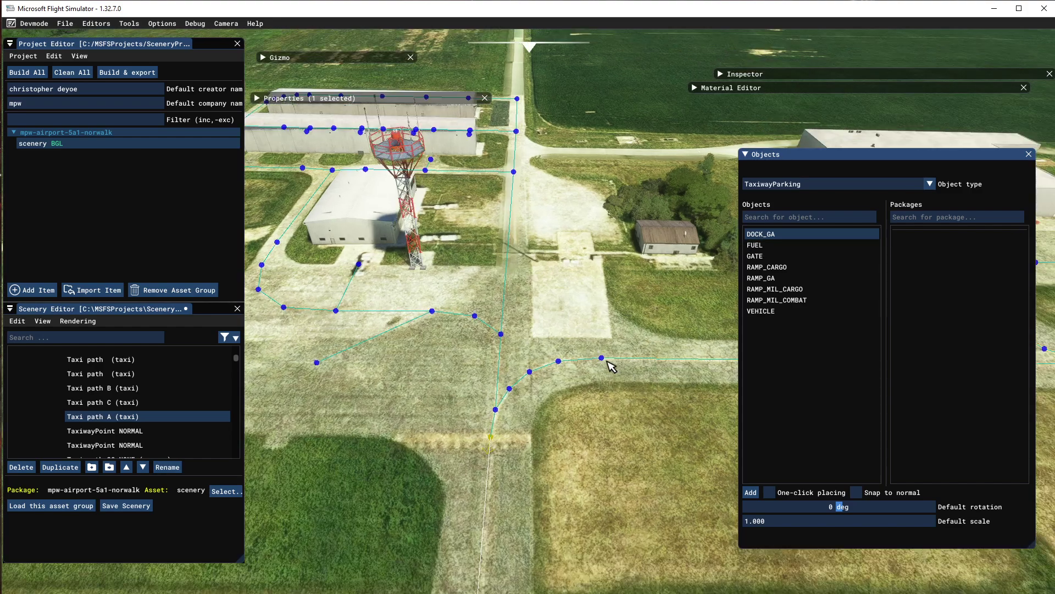
pyautogui.scroll(2, 610, 363)
pyautogui.scroll(3, 589, 344)
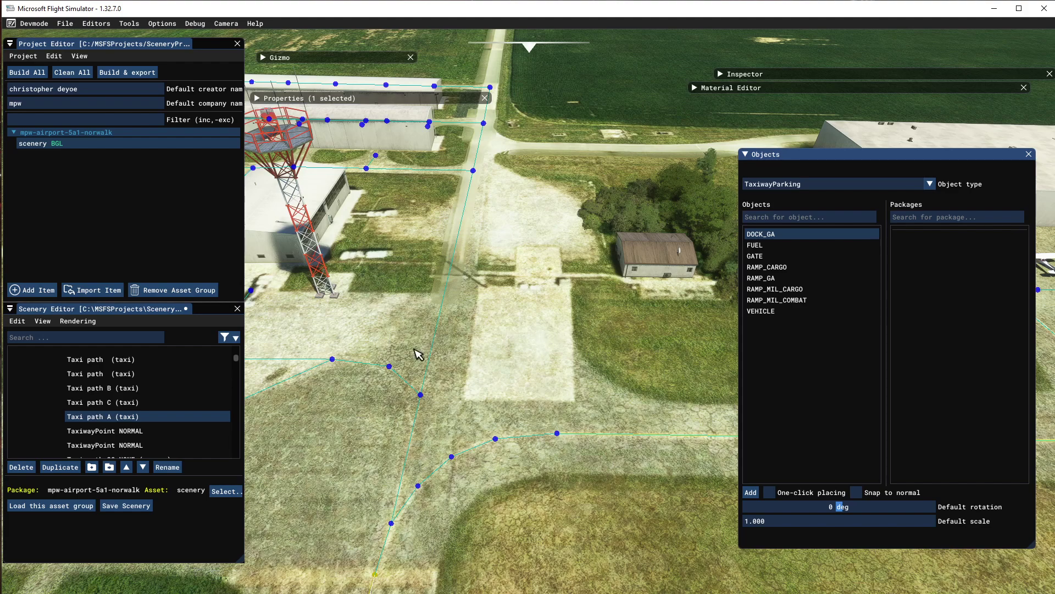
pyautogui.scroll(-5, 418, 352)
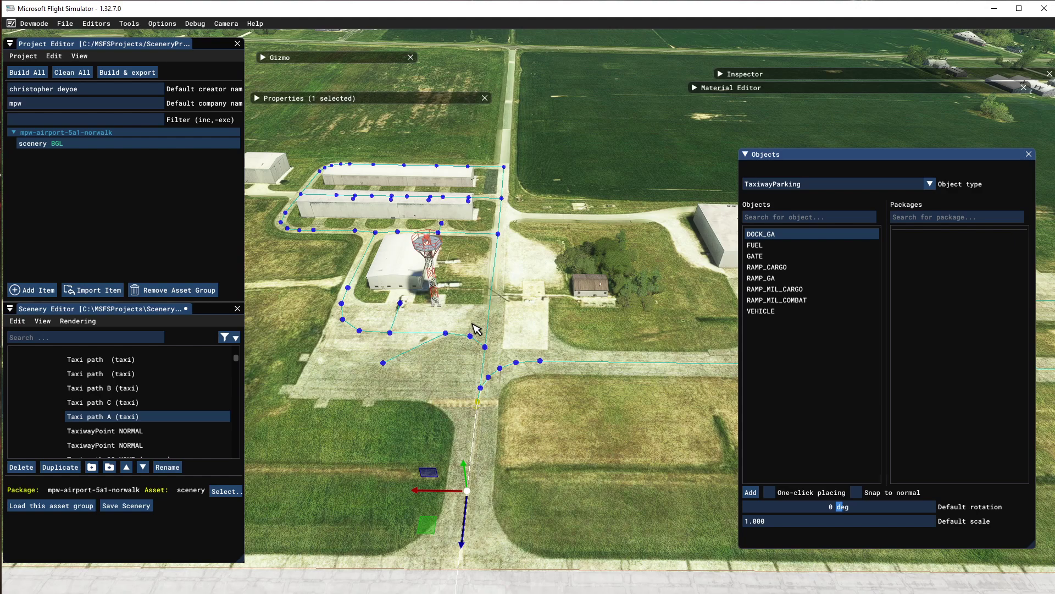
pyautogui.click(756, 246)
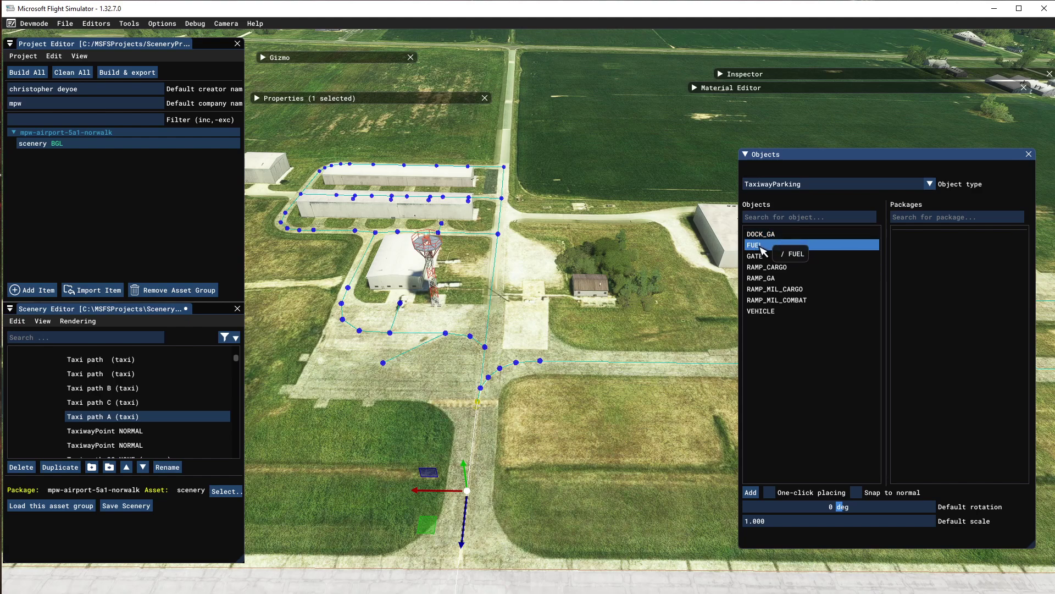
pyautogui.moveTo(537, 353); pyautogui.dragTo(523, 383, button='right')
pyautogui.scroll(5, 523, 383)
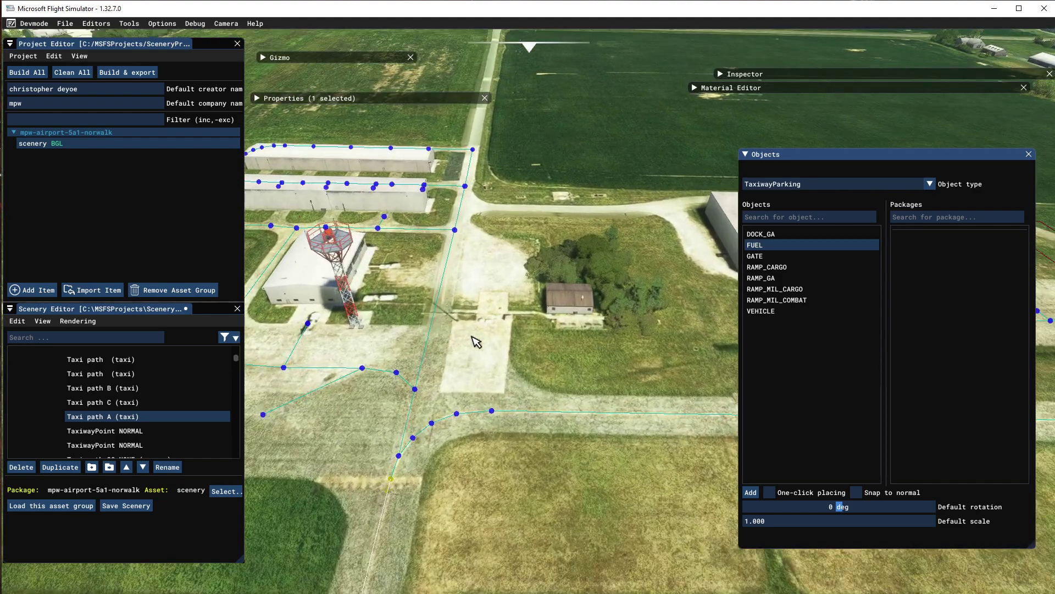
pyautogui.click(751, 492)
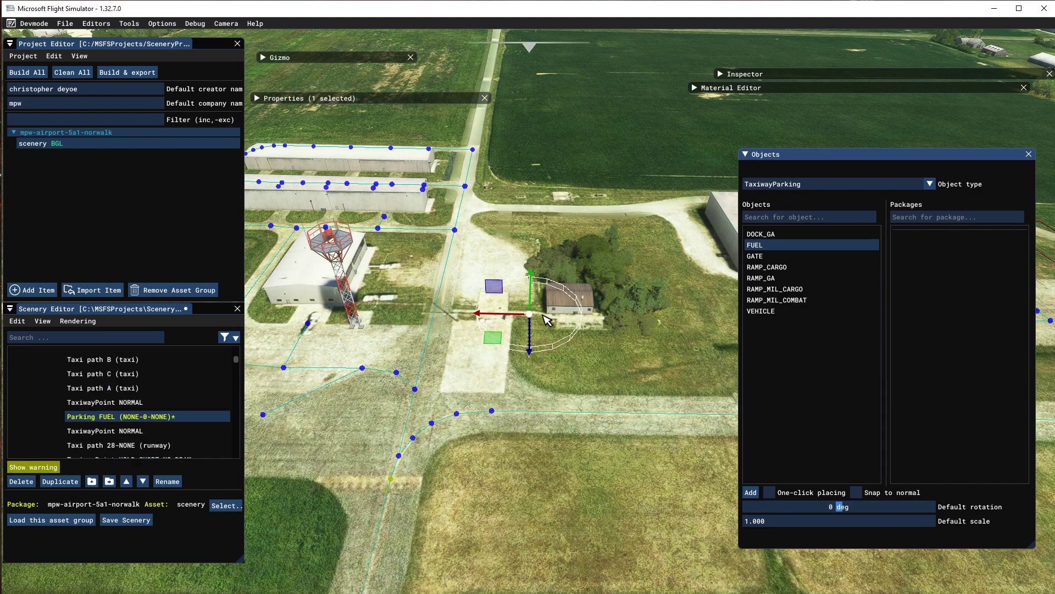
# Move the FUEL parking spot onto the concrete pad beside the taxiway
pyautogui.moveTo(92, 424)
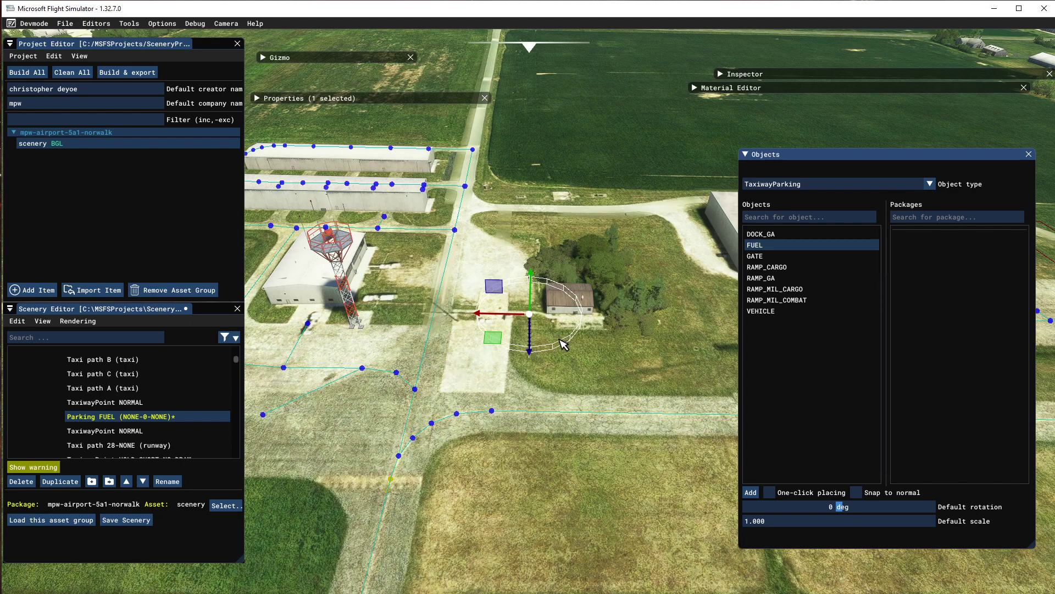
pyautogui.moveTo(491, 341); pyautogui.dragTo(439, 375)
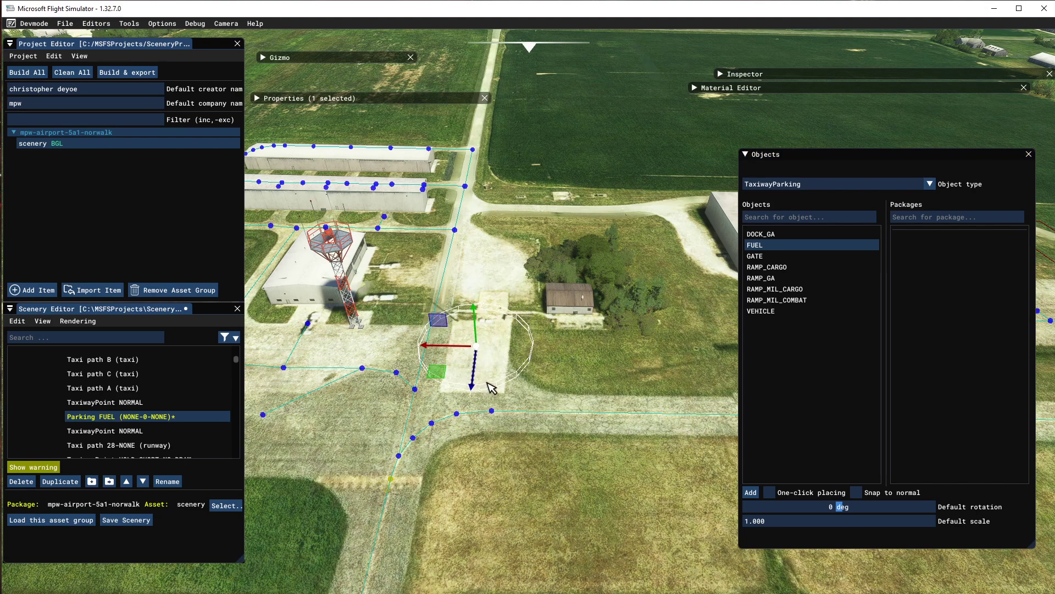
pyautogui.scroll(1, 491, 388)
pyautogui.scroll(1, 484, 440)
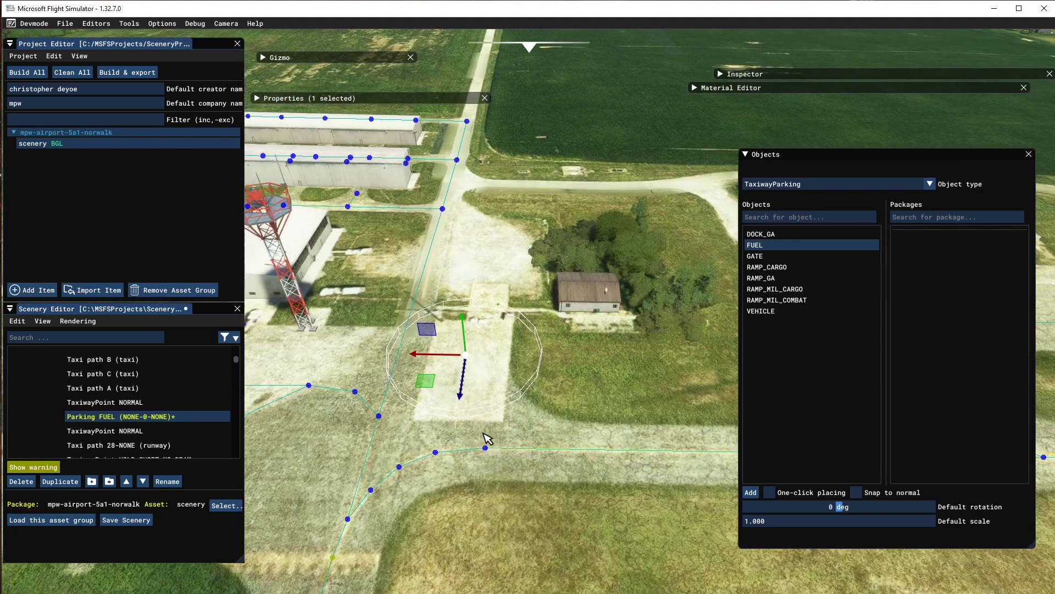
# Create a path between the FUEL parking spot and the nearest taxiway point on the apron
pyautogui.press('a')
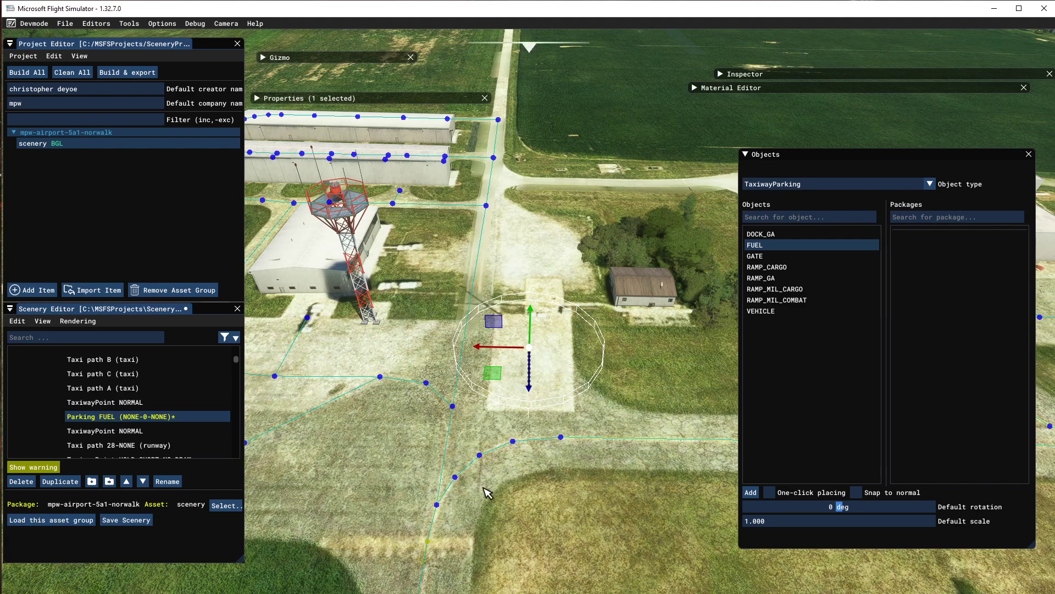
pyautogui.click(454, 408)
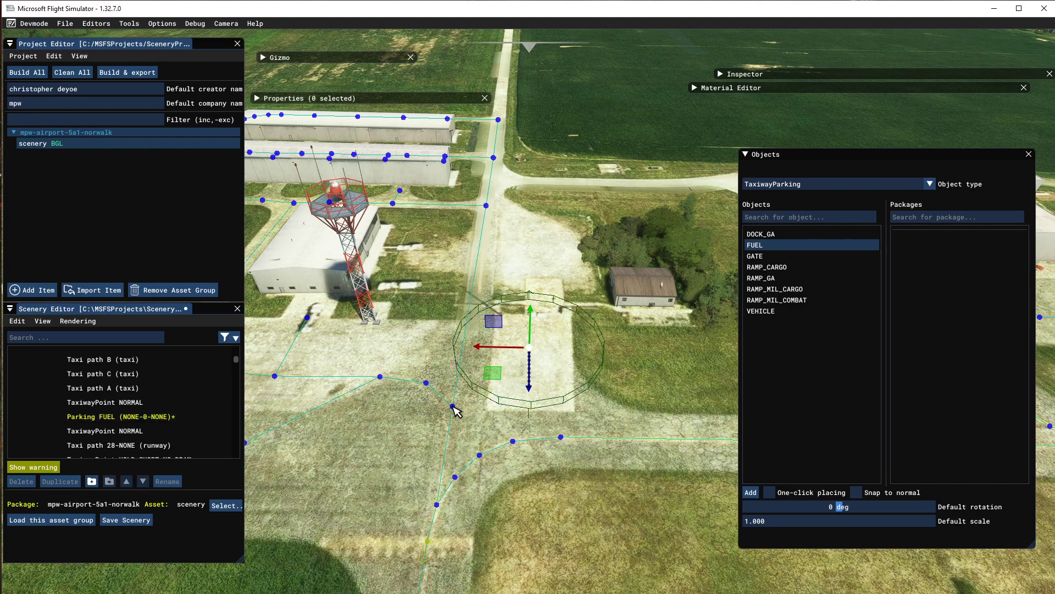
pyautogui.click(514, 407)
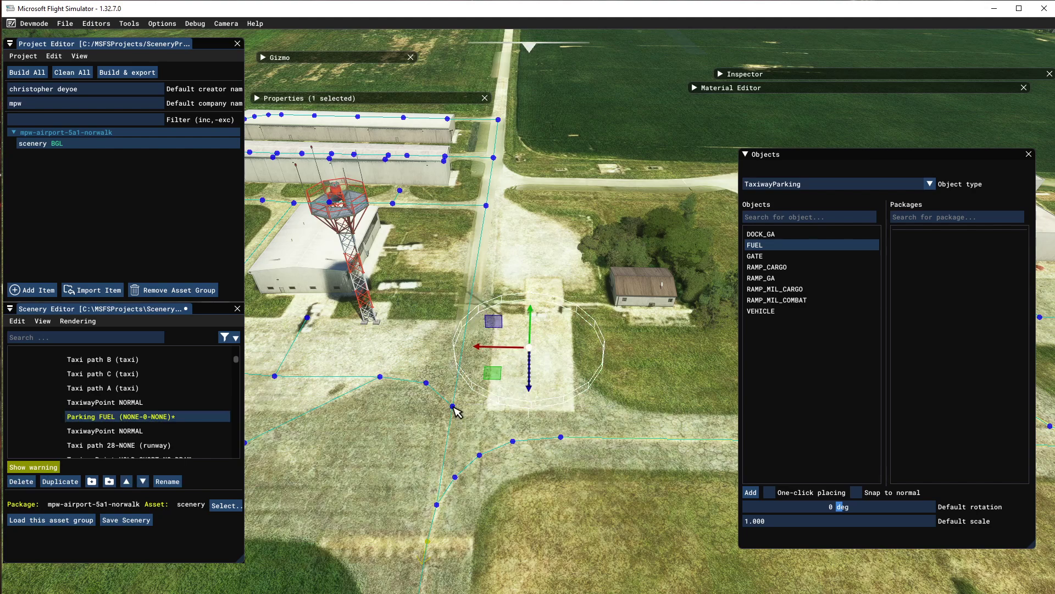
pyautogui.click(454, 408)
pyautogui.click(453, 407)
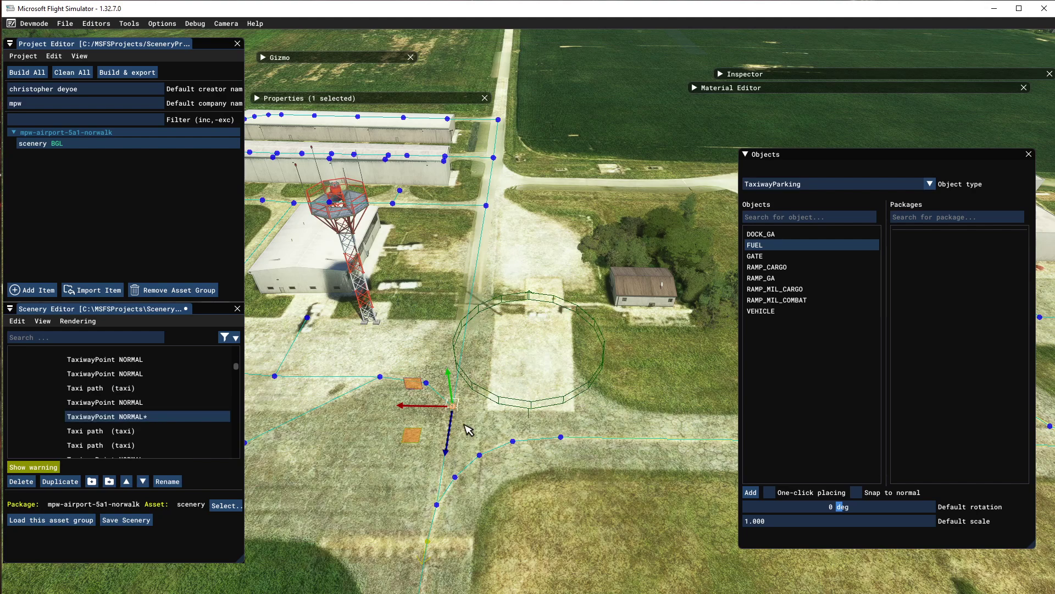
pyautogui.keyDown('ctrl'); pyautogui.click(501, 402); pyautogui.keyUp('ctrl')
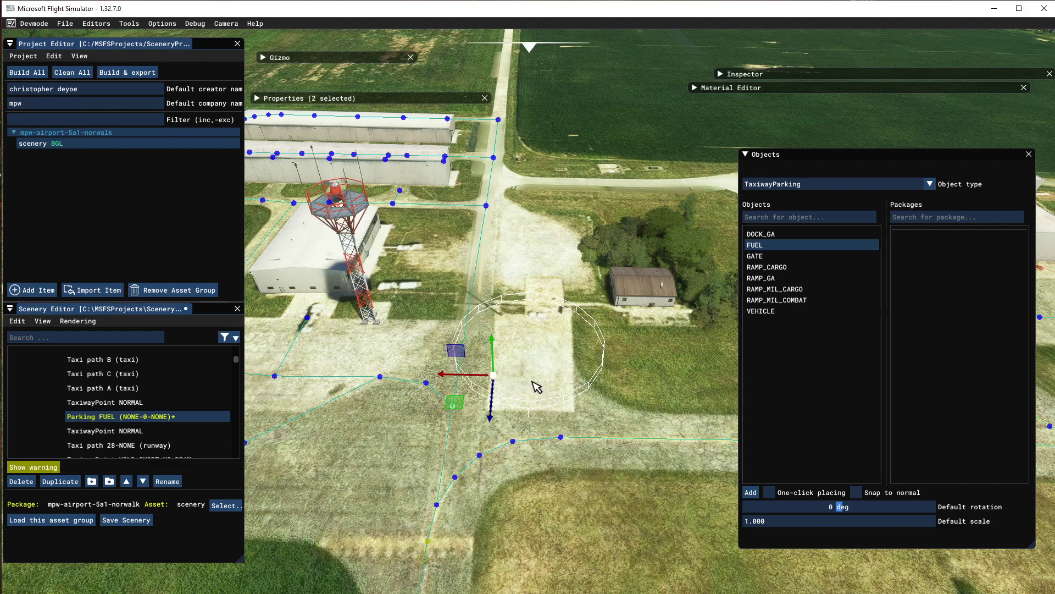
pyautogui.scroll(-1, 514, 344)
pyautogui.scroll(-1, 443, 359)
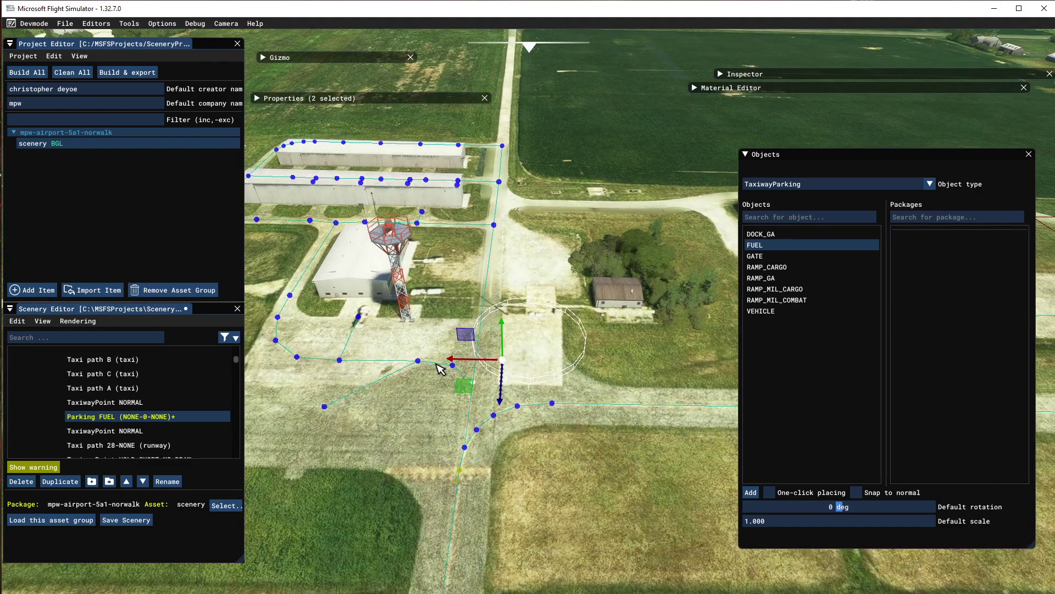
pyautogui.scroll(-2, 440, 370)
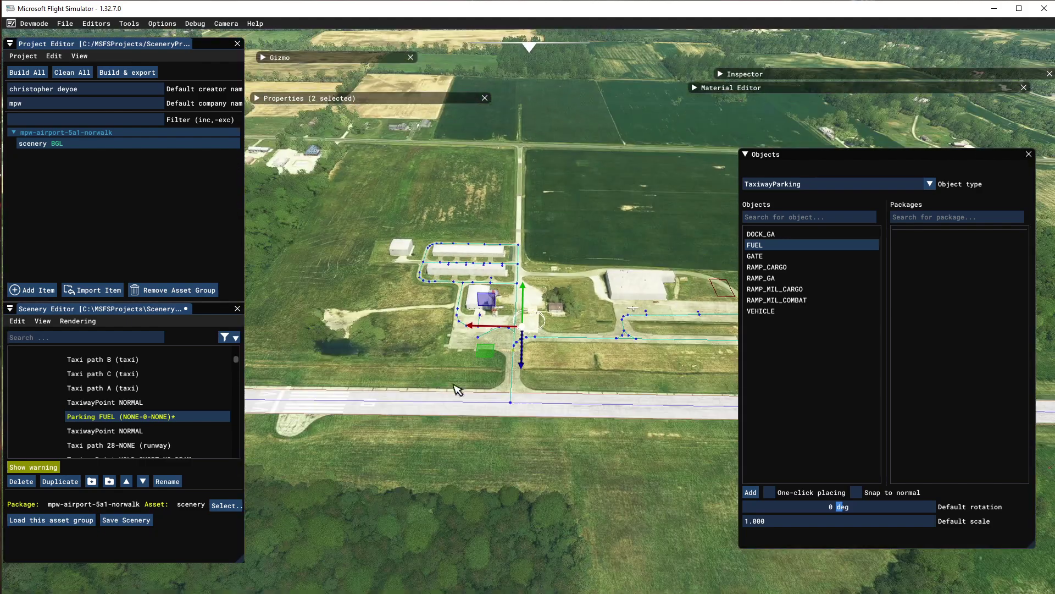
pyautogui.scroll(1, 522, 364)
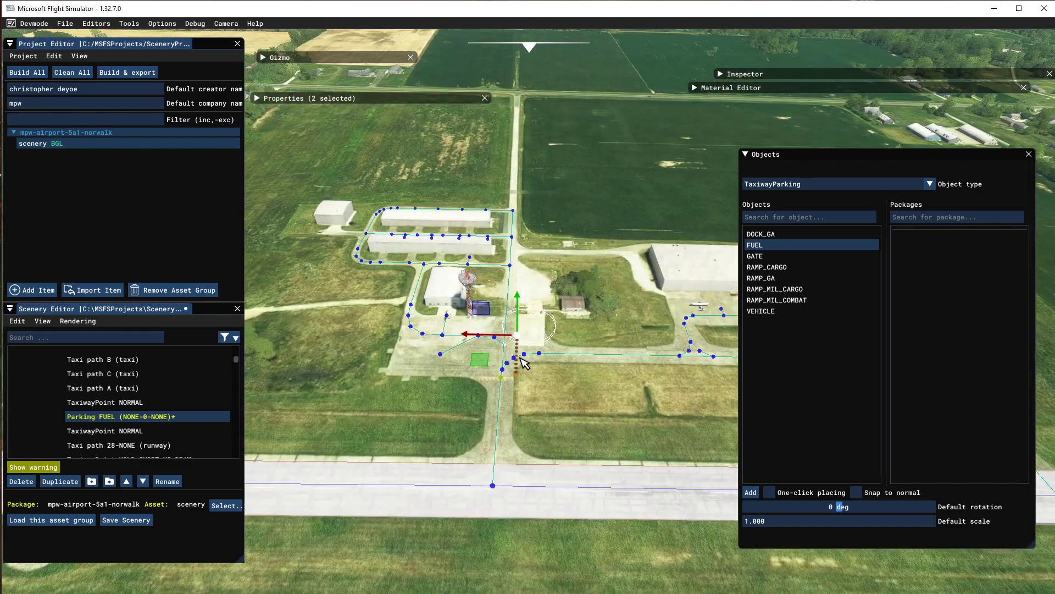
pyautogui.scroll(2, 522, 362)
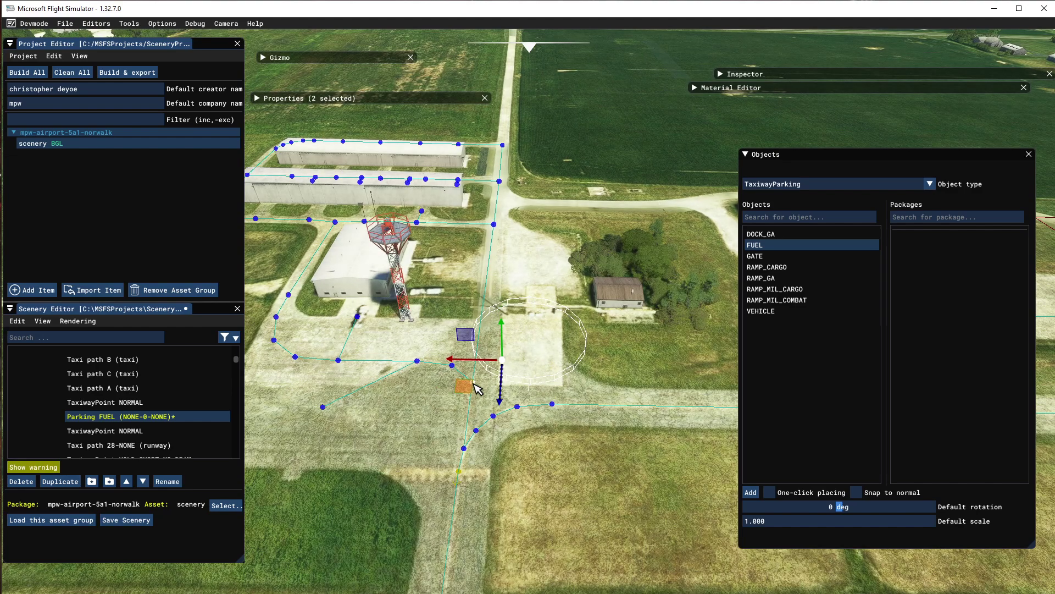
pyautogui.rightClick(509, 356)
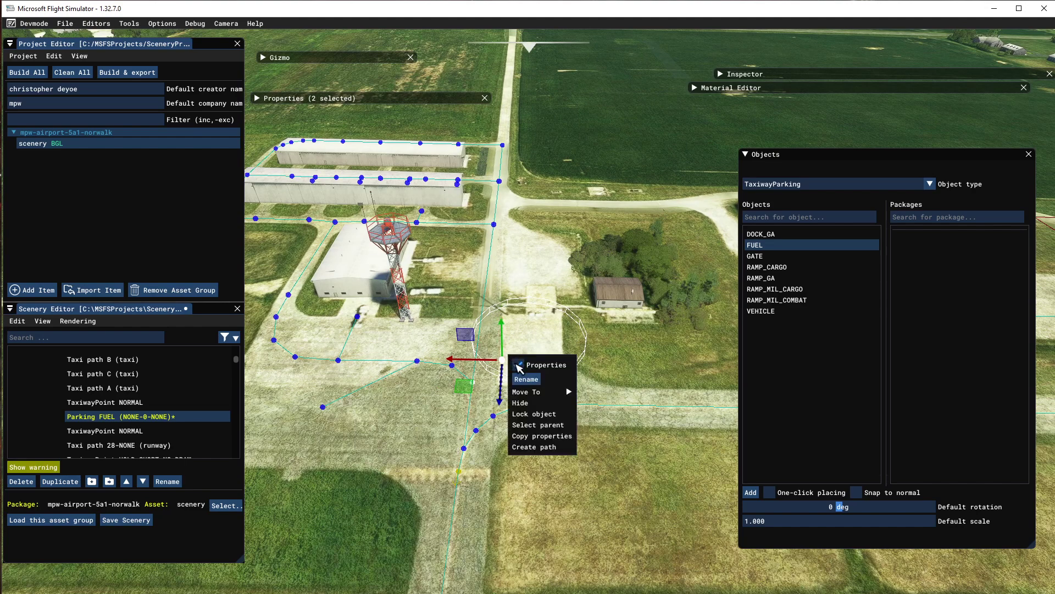
pyautogui.click(523, 450)
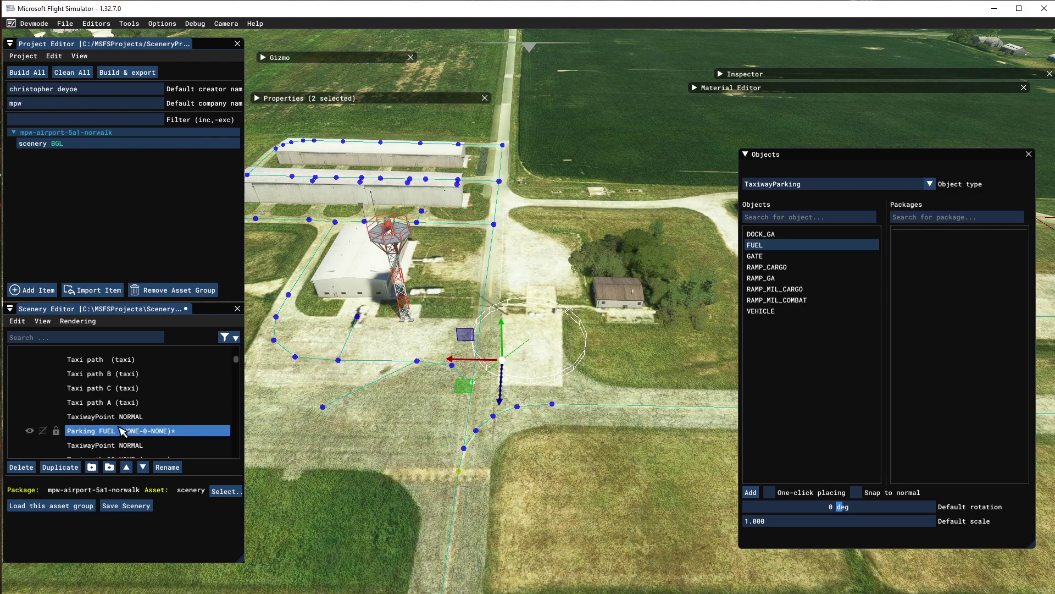
pyautogui.scroll(3, 547, 349)
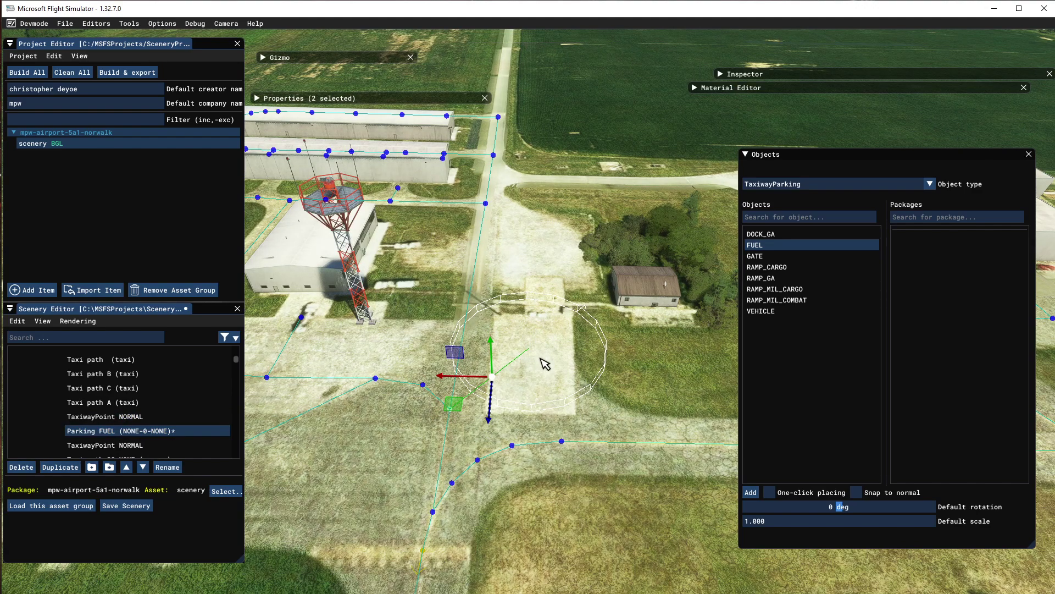
# Rotate only the FUEL parking spot to a heading of about -3 degrees, undoing the preceding change
pyautogui.scroll(1, 543, 364)
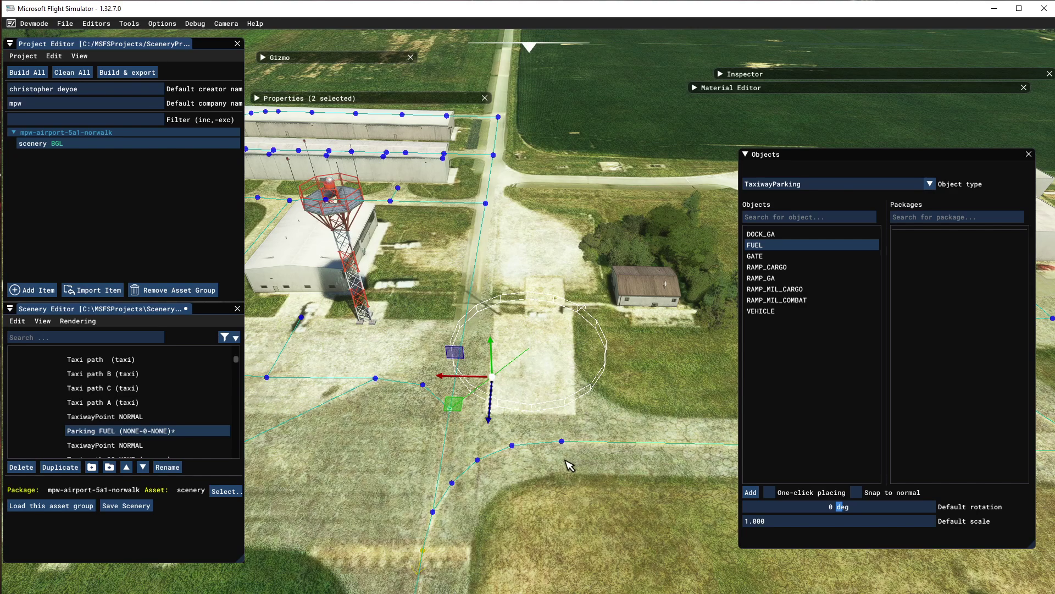
pyautogui.press('d')
pyautogui.press('w')
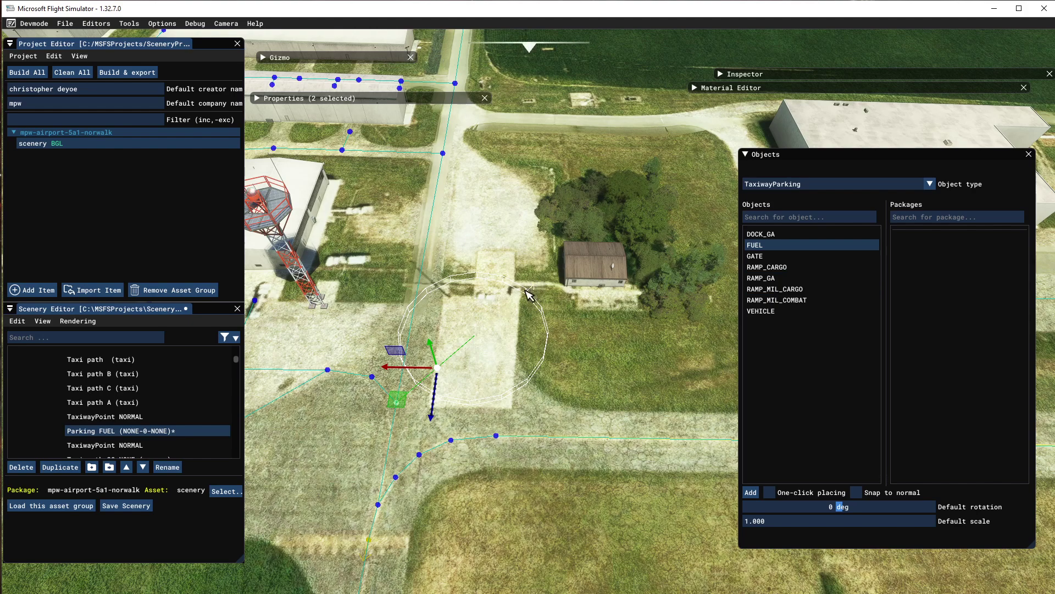
pyautogui.scroll(2, 472, 339)
pyautogui.scroll(1, 470, 329)
pyautogui.scroll(1, 468, 322)
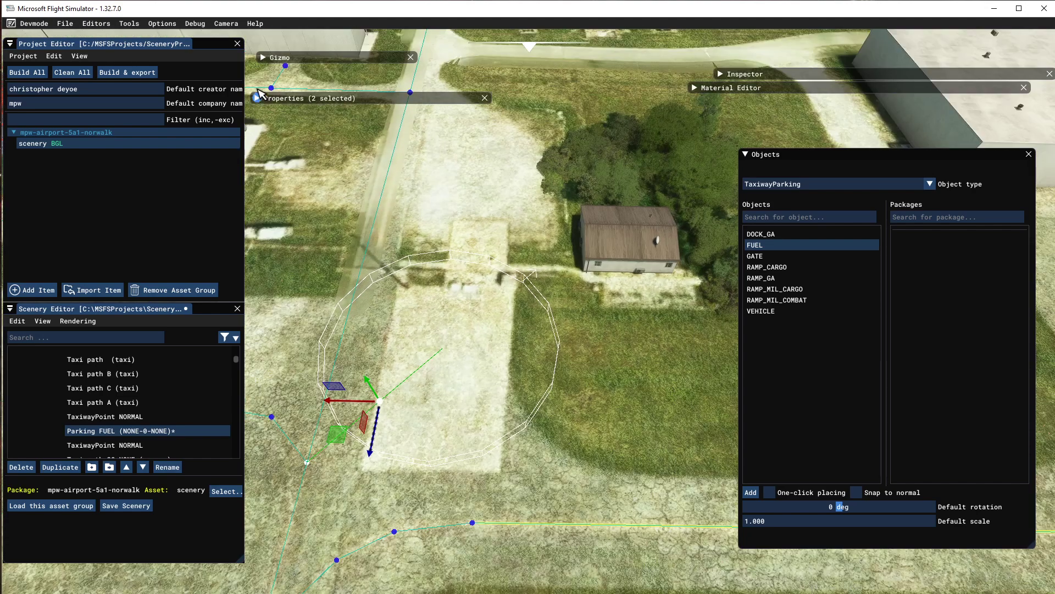
pyautogui.click(263, 57)
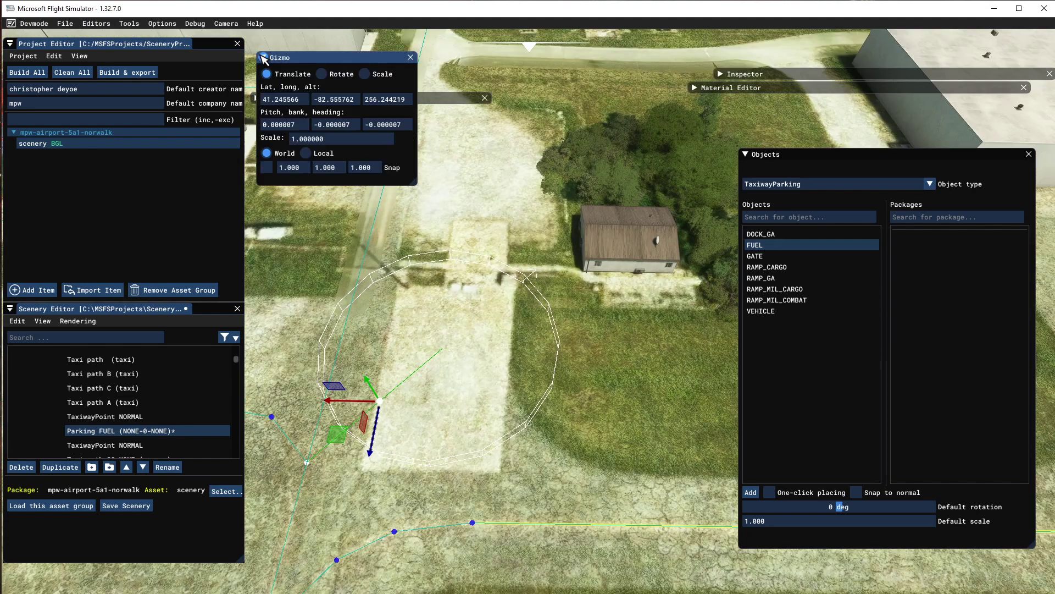
pyautogui.click(322, 74)
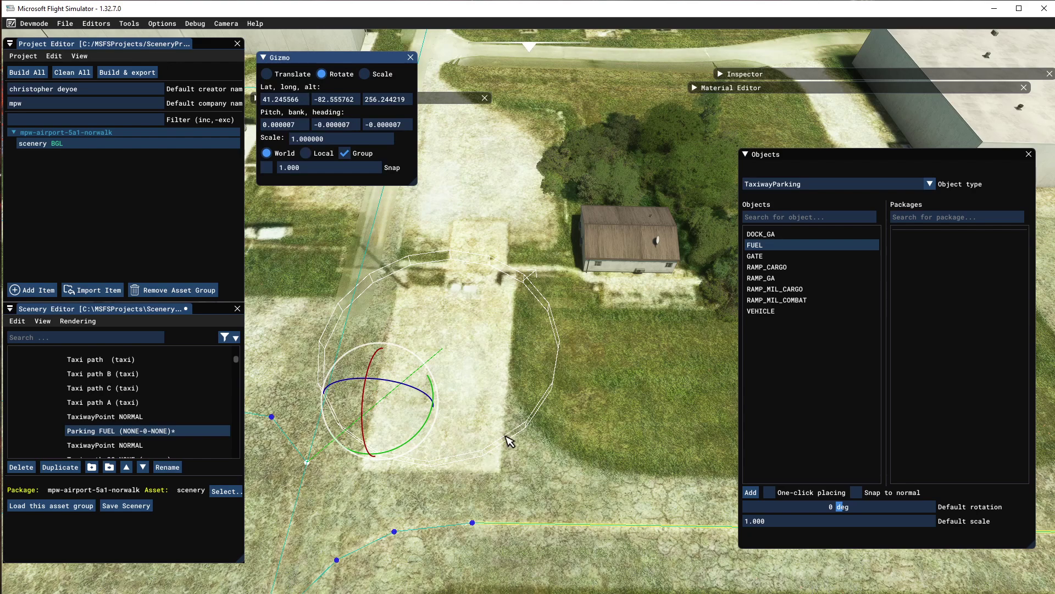
pyautogui.hotkey('ctrl', 'z')
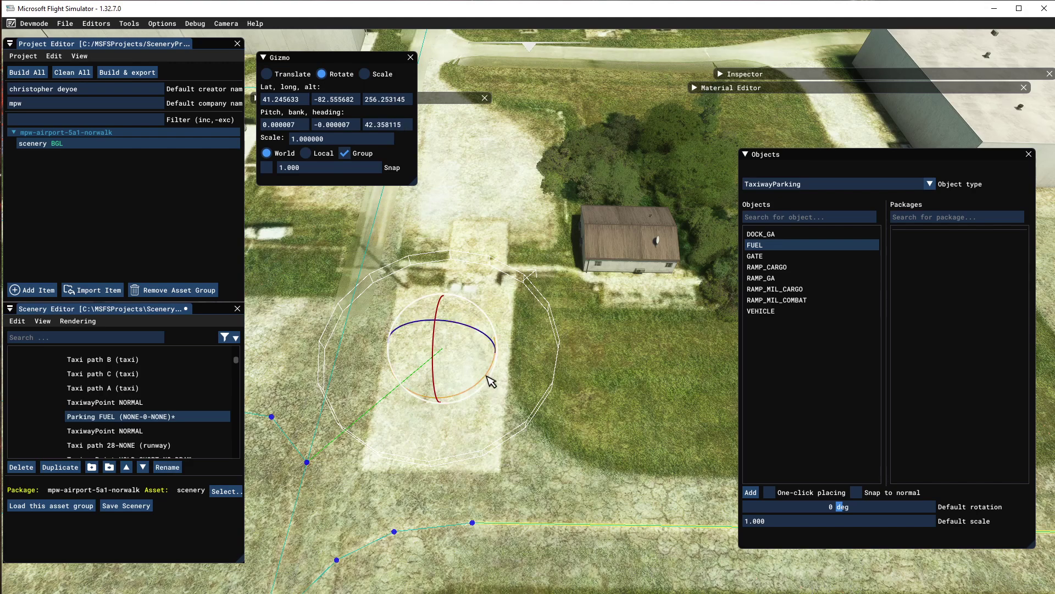
pyautogui.moveTo(487, 376); pyautogui.dragTo(489, 347)
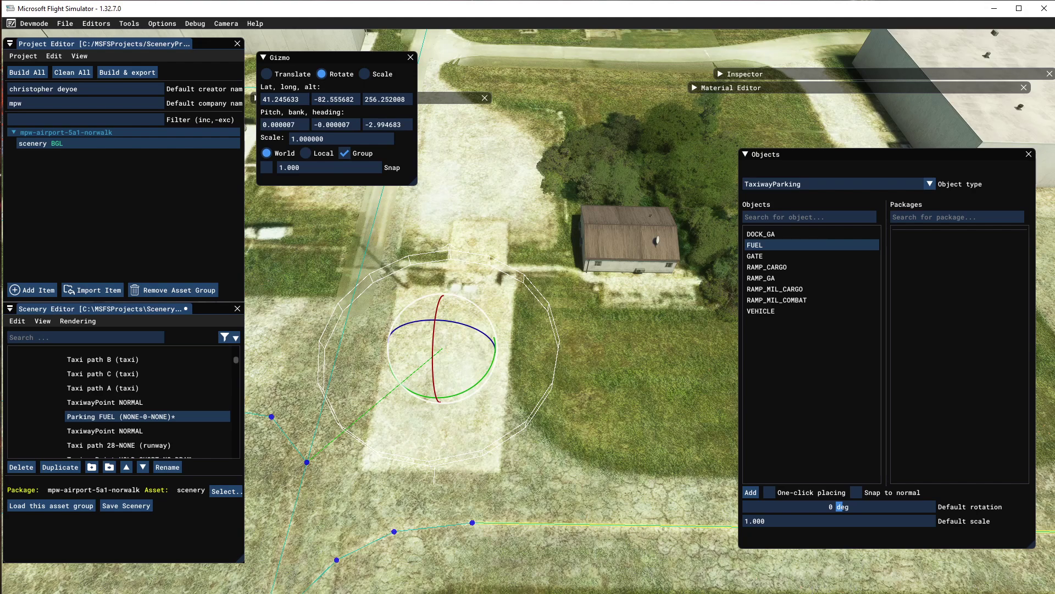
pyautogui.scroll(2, 463, 365)
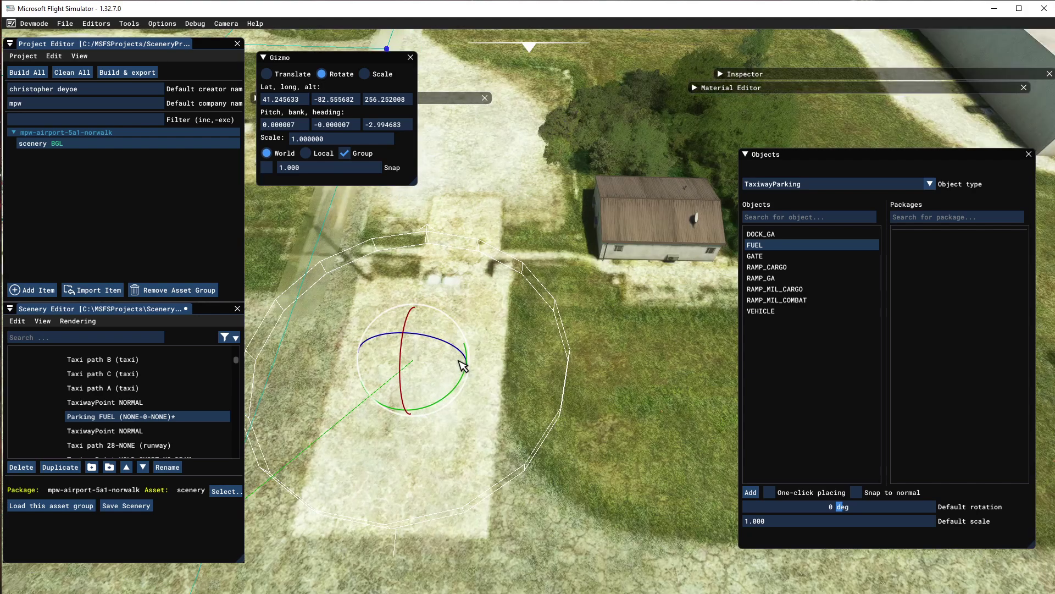
pyautogui.scroll(-1, 466, 370)
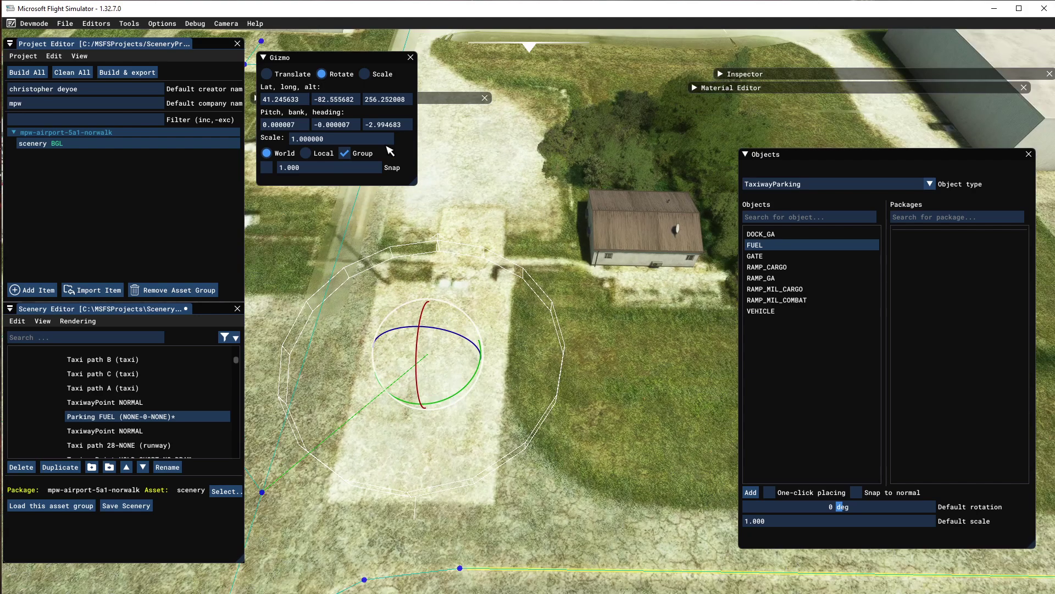
# Set the FUEL parking spot's display name to FuelBox
pyautogui.click(263, 57)
pyautogui.click(257, 99)
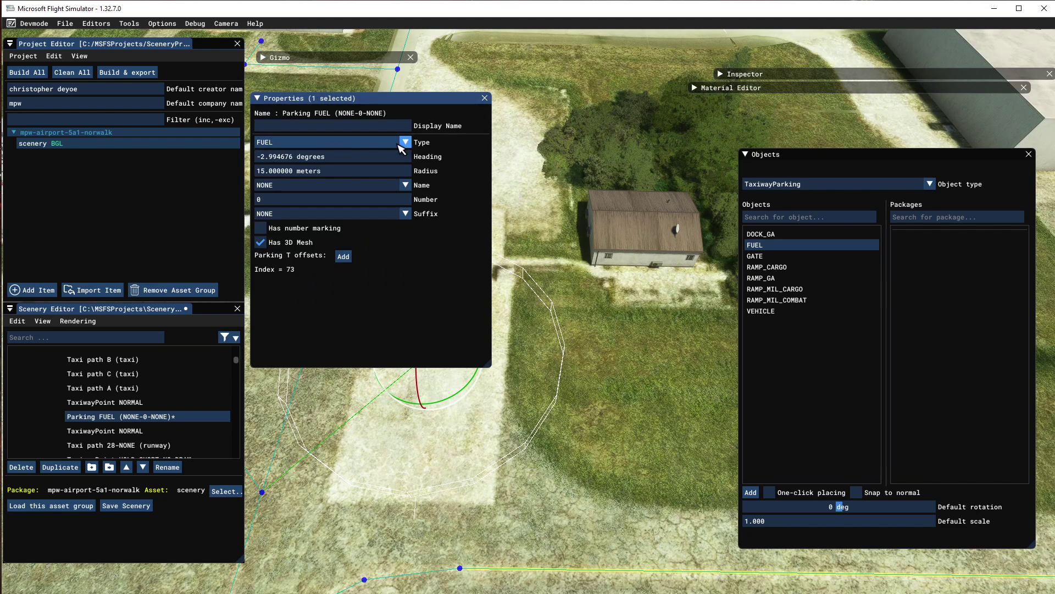
pyautogui.click(331, 129)
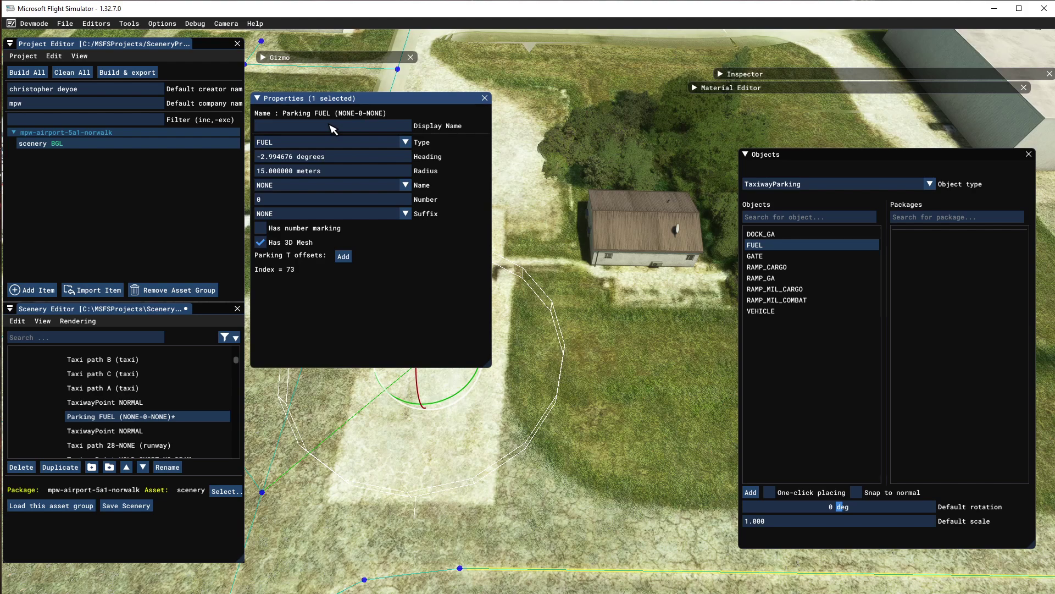
pyautogui.write('Fu')
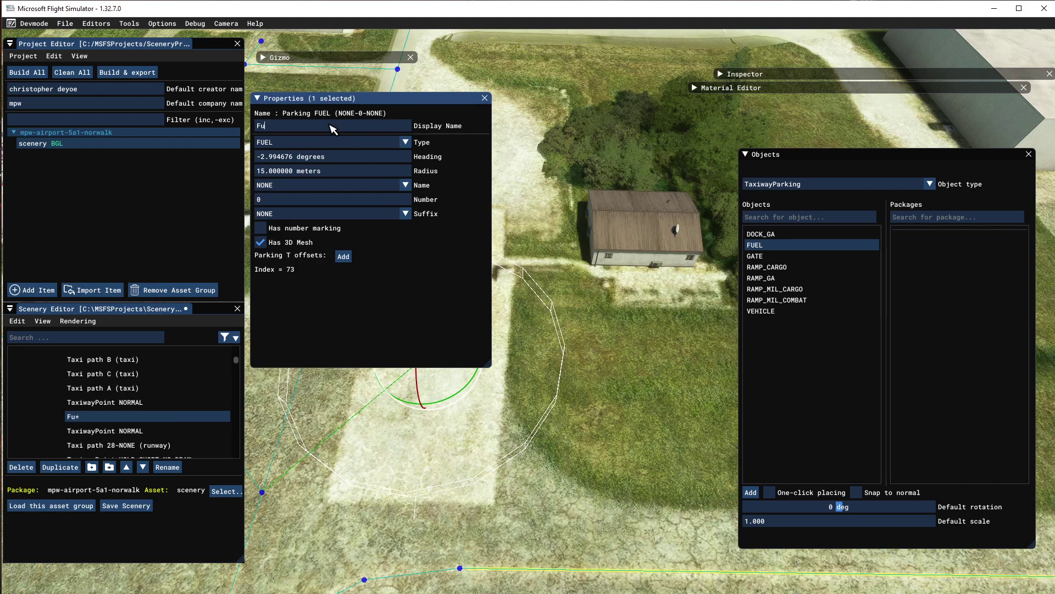
pyautogui.write('elBox')
pyautogui.click(100, 416)
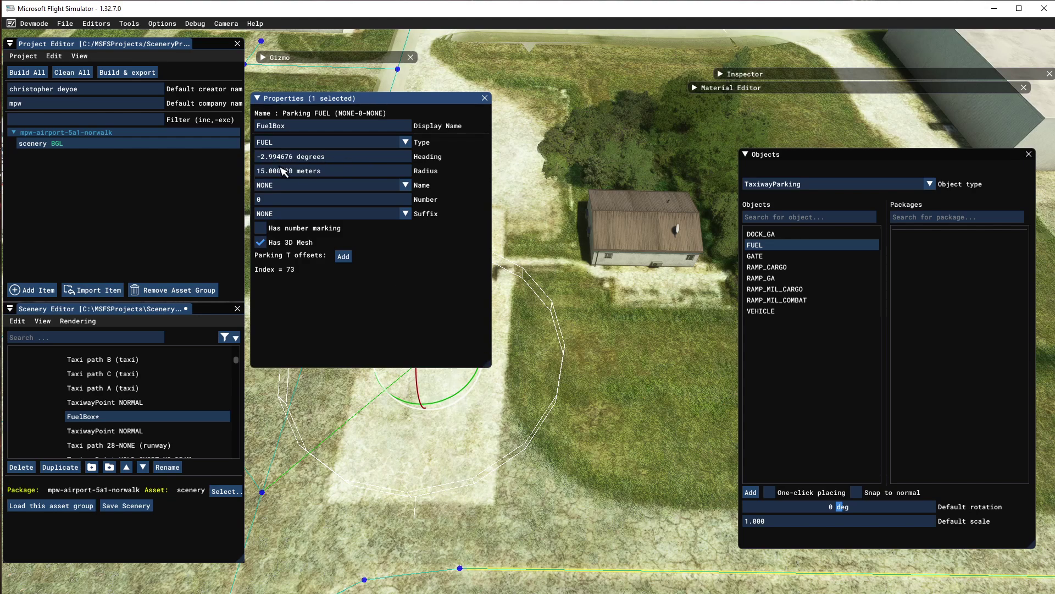
# Set the FuelBox parking spot's heading to 0 degrees and its radius to 10 meters
pyautogui.doubleClick(282, 159)
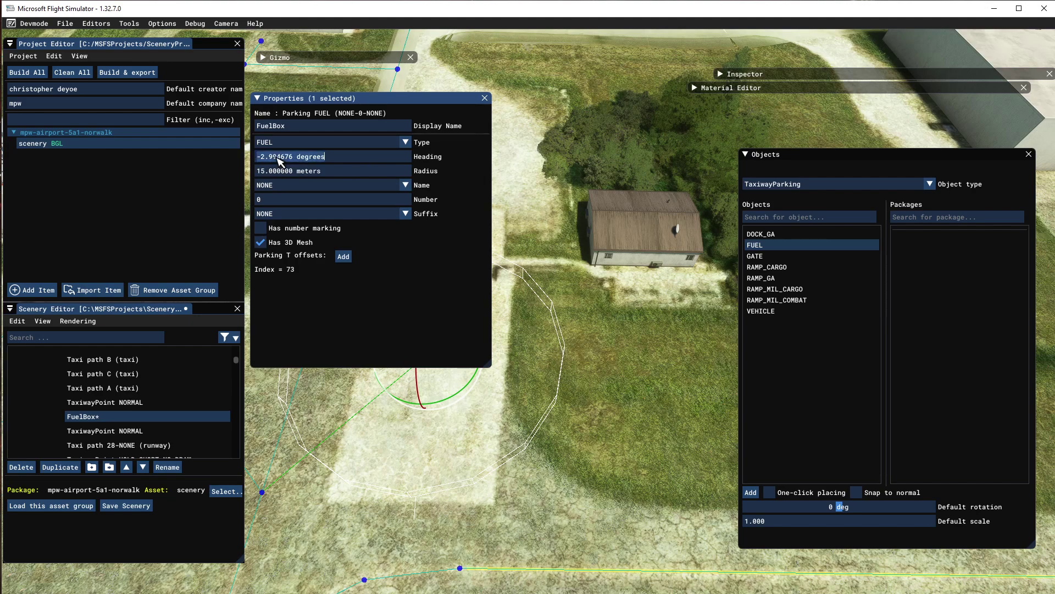
pyautogui.write('0')
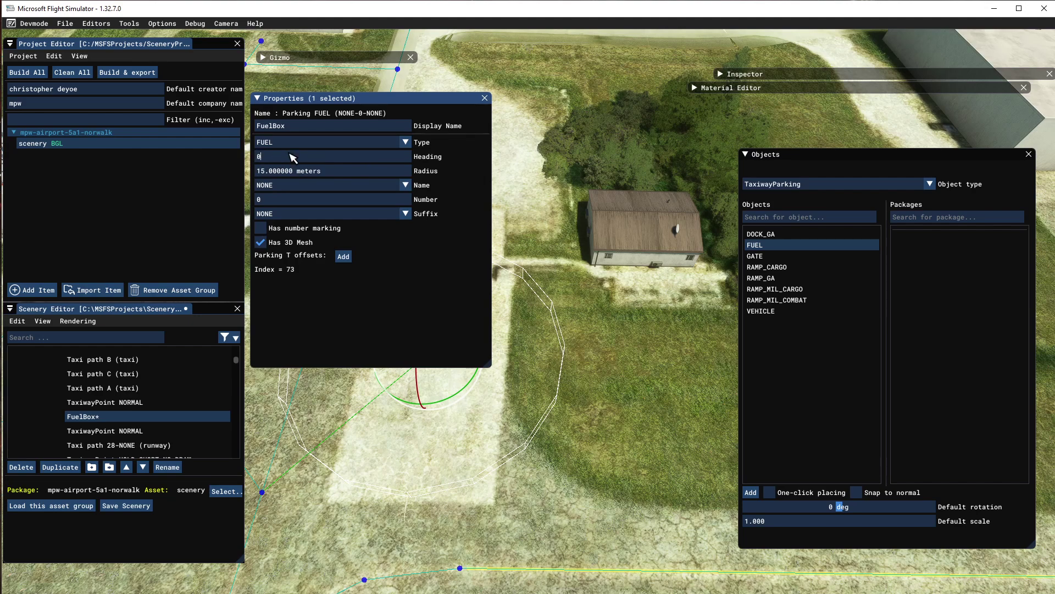
pyautogui.press('Return')
pyautogui.click(275, 173)
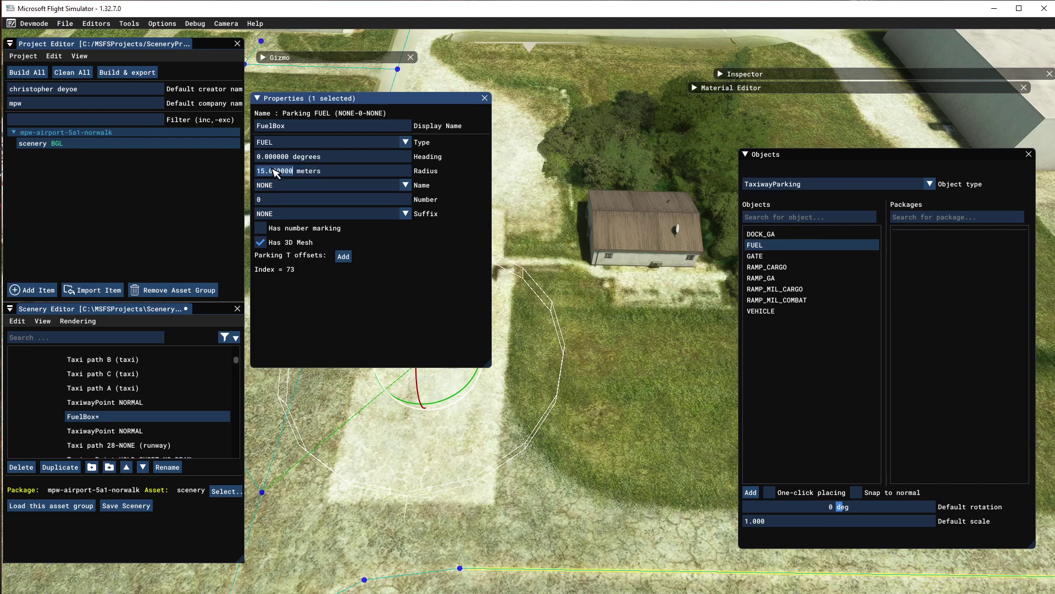
pyautogui.write('10')
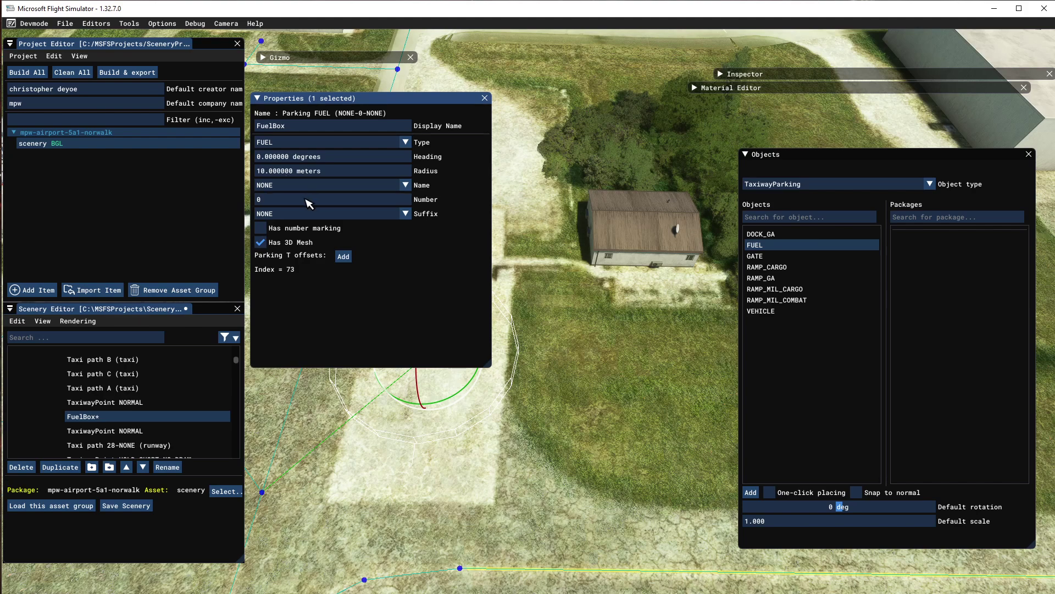
# Review the available name options for the FuelBox parking spot, keeping NONE
pyautogui.click(404, 185)
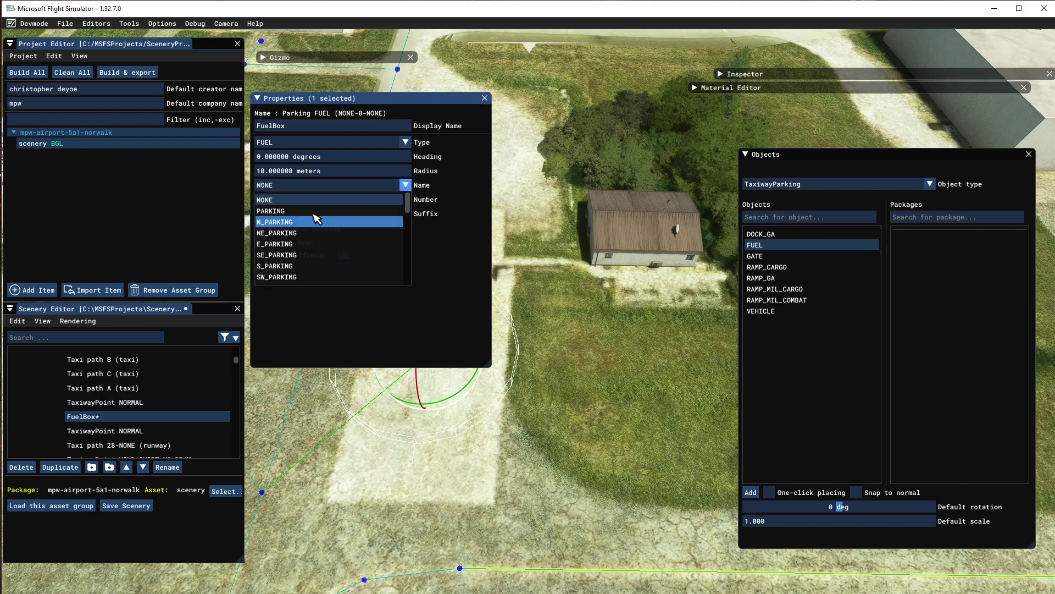
pyautogui.scroll(-6, 325, 230)
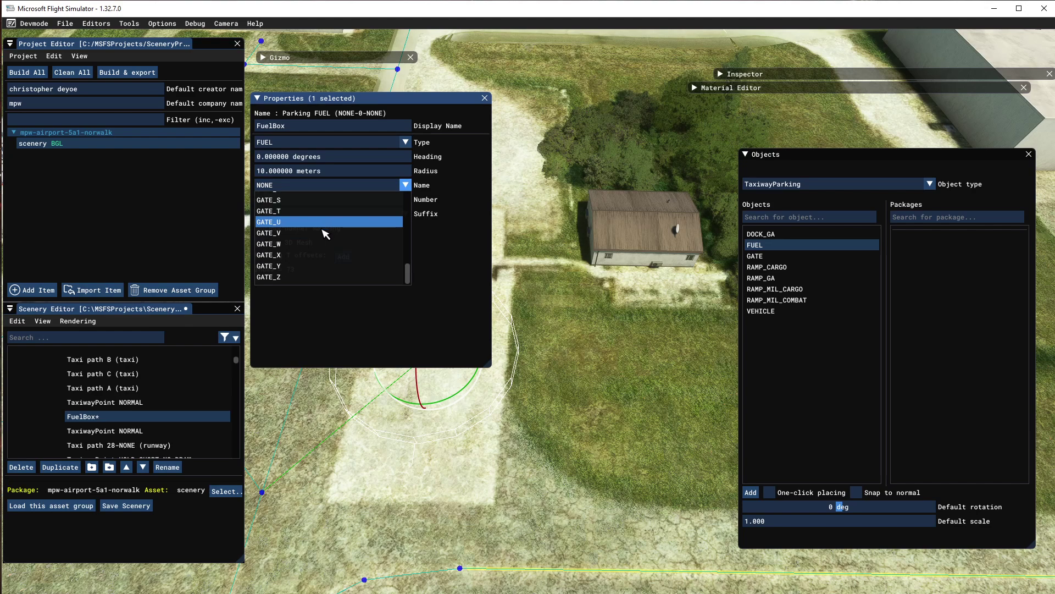
pyautogui.scroll(5, 327, 234)
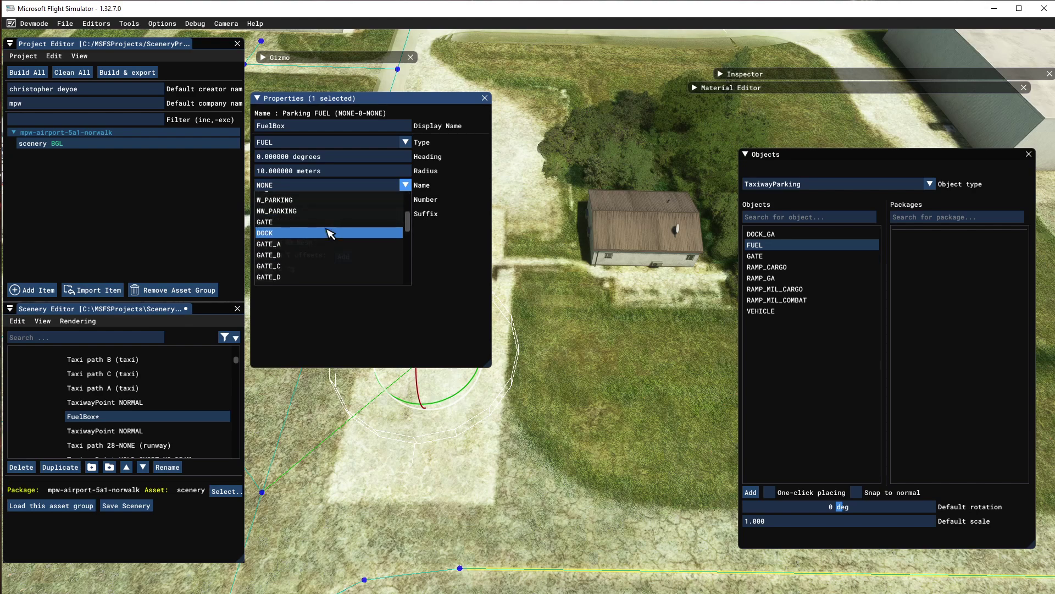
pyautogui.scroll(5, 311, 257)
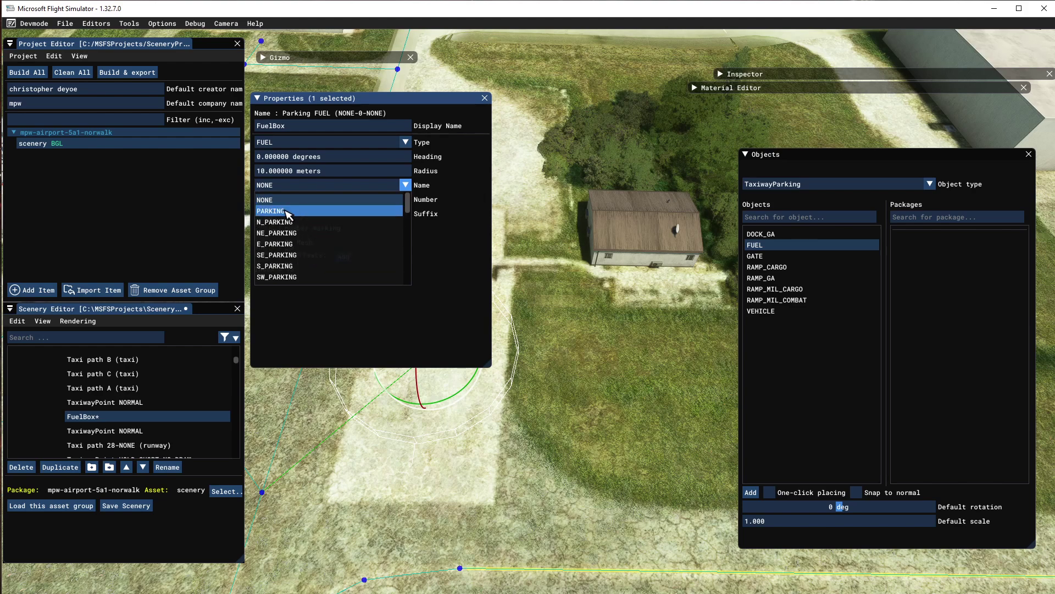
pyautogui.scroll(-1, 292, 268)
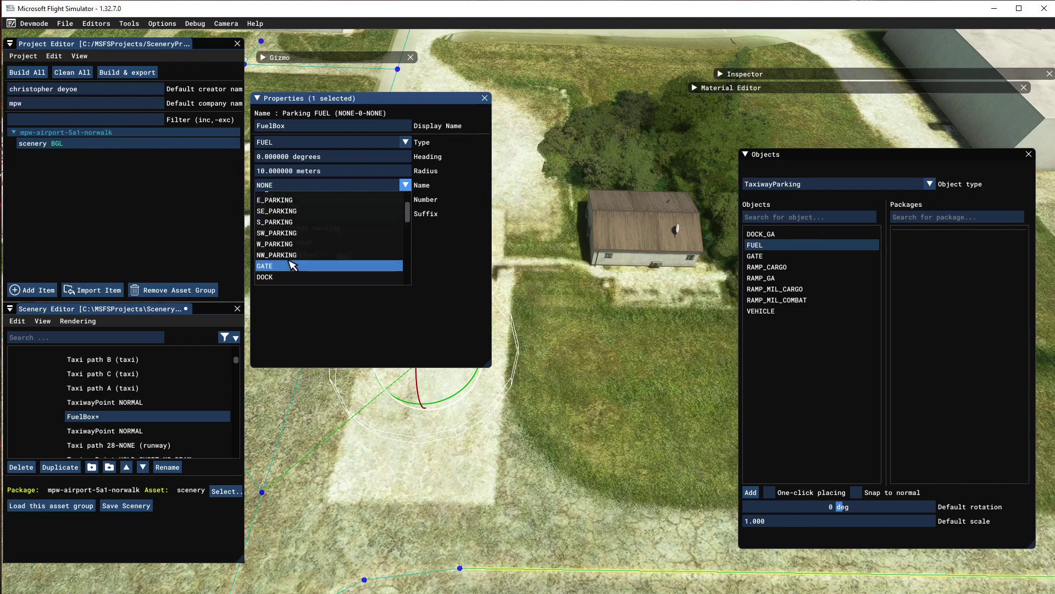
pyautogui.scroll(-1, 294, 225)
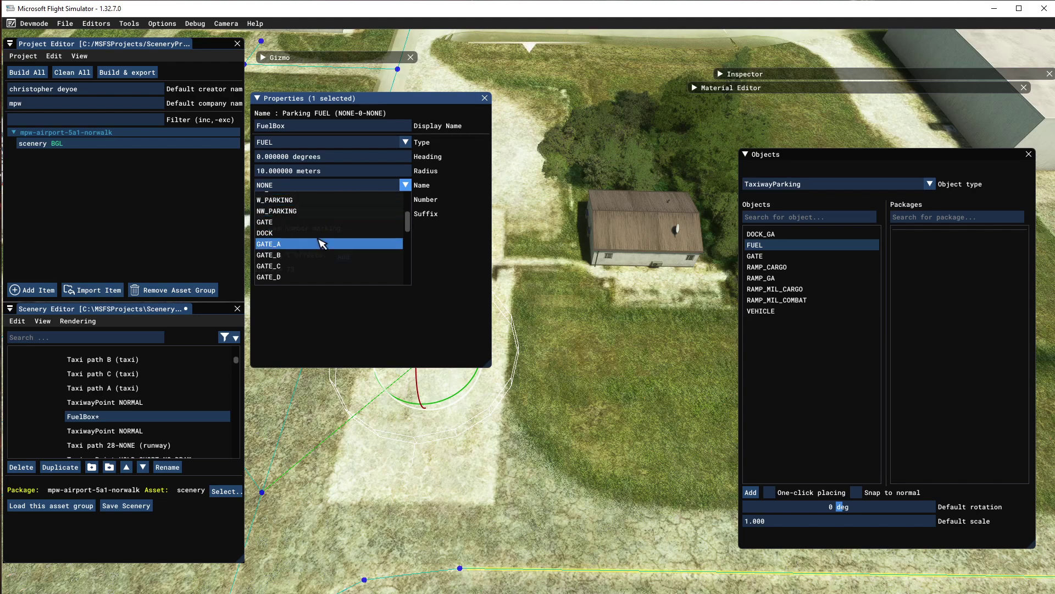
pyautogui.moveTo(408, 231); pyautogui.dragTo(415, 205)
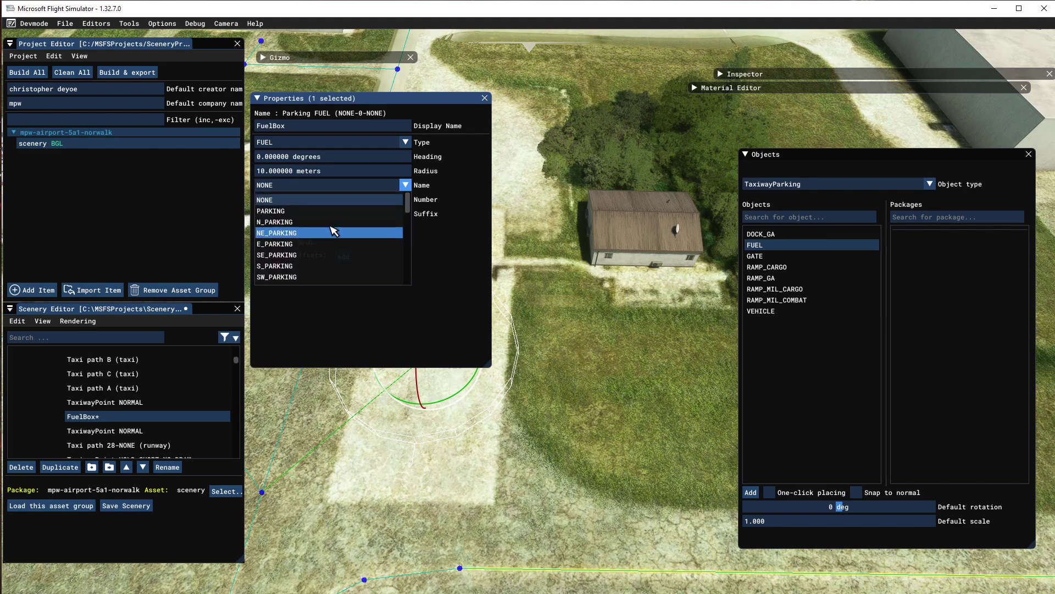
pyautogui.click(445, 280)
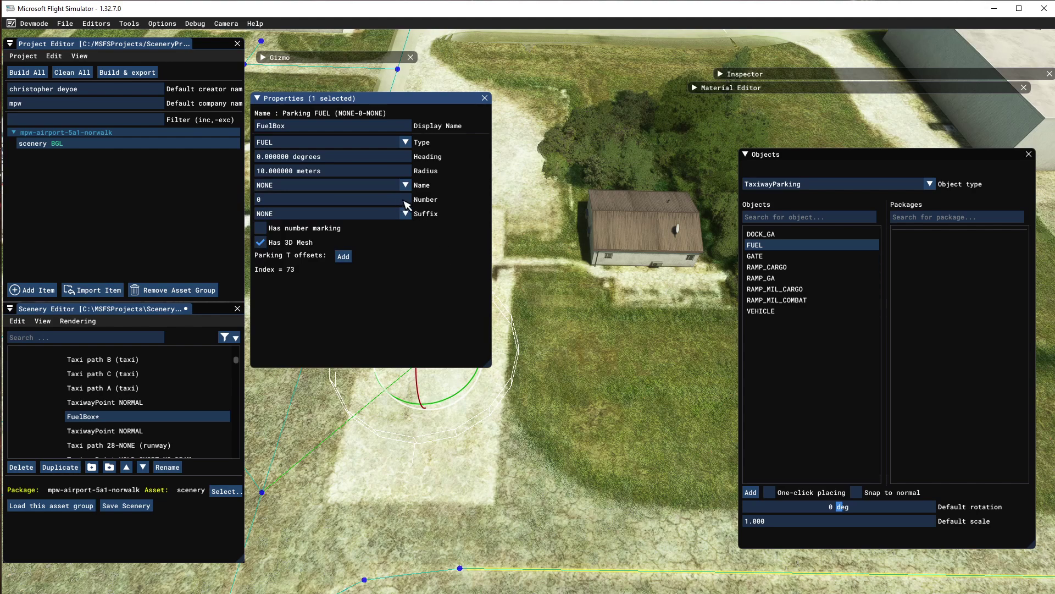
# Set the FuelBox parking number to 1 and keep its suffix at NONE
pyautogui.click(270, 202)
pyautogui.click(406, 214)
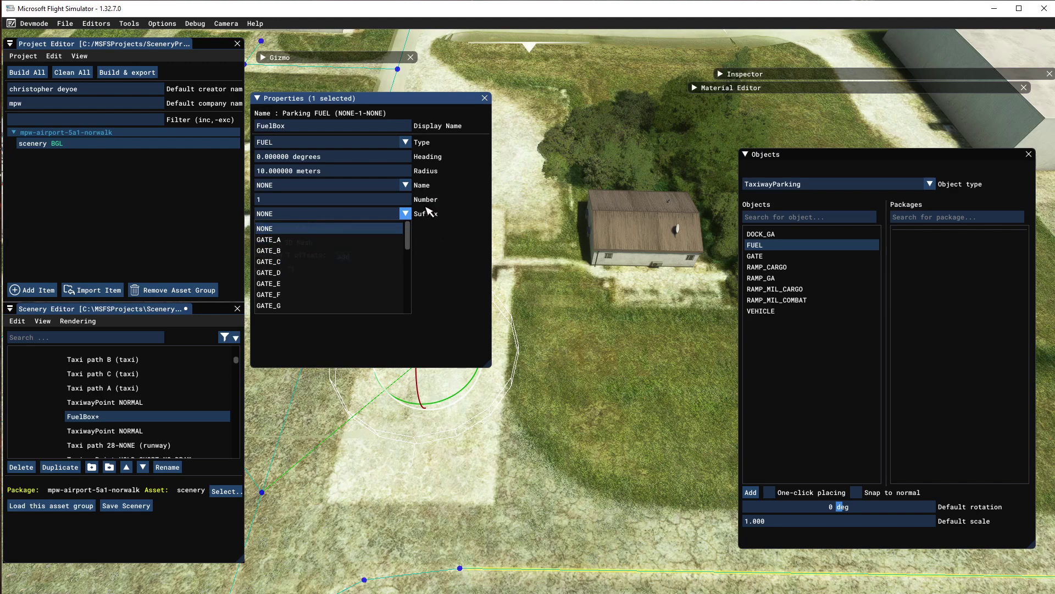
pyautogui.click(457, 269)
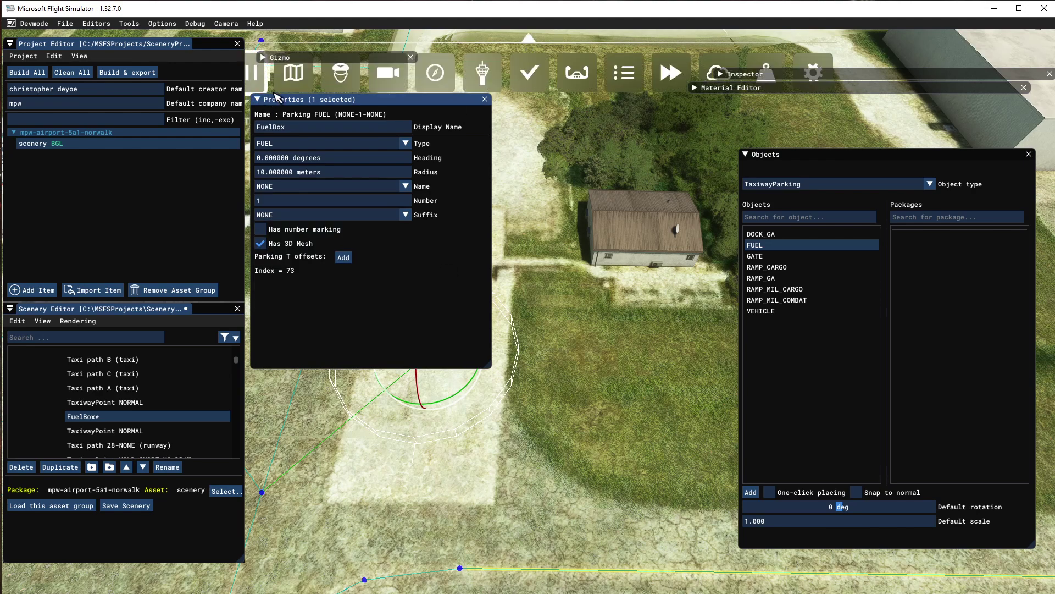
pyautogui.click(258, 99)
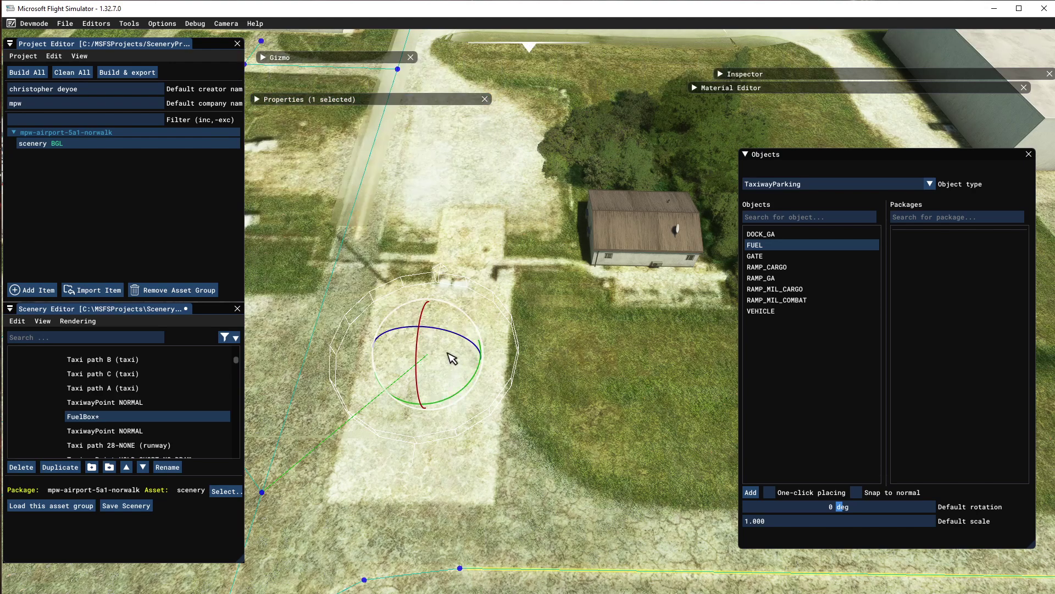
# Add a GATE parking spot near the far end of the wide concrete strip and check its error
pyautogui.moveTo(447, 385); pyautogui.dragTo(471, 380, button='right')
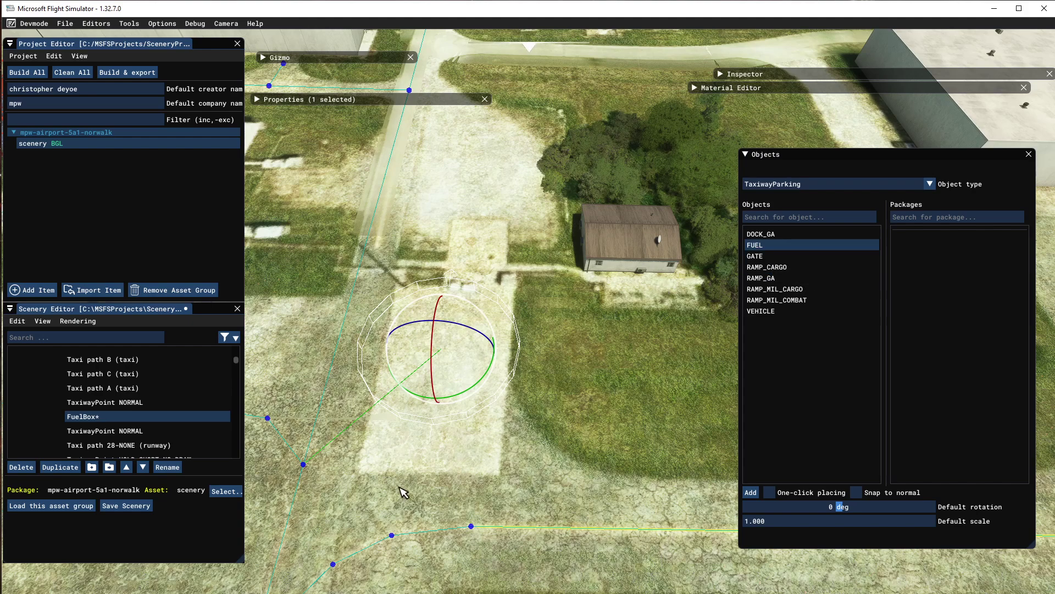
pyautogui.scroll(-5, 403, 440)
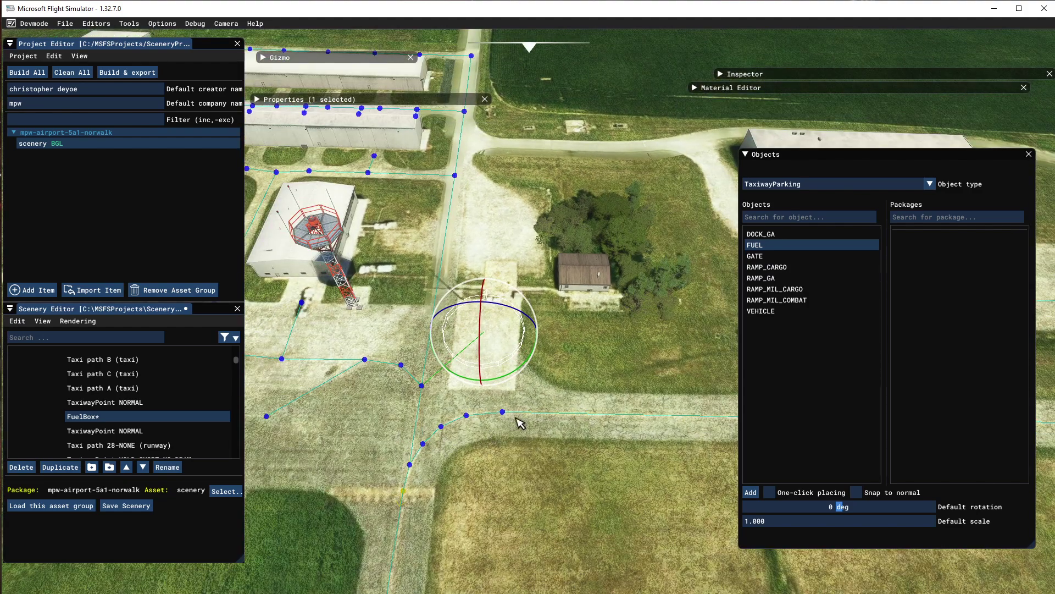
pyautogui.moveTo(621, 410); pyautogui.dragTo(464, 372, button='right')
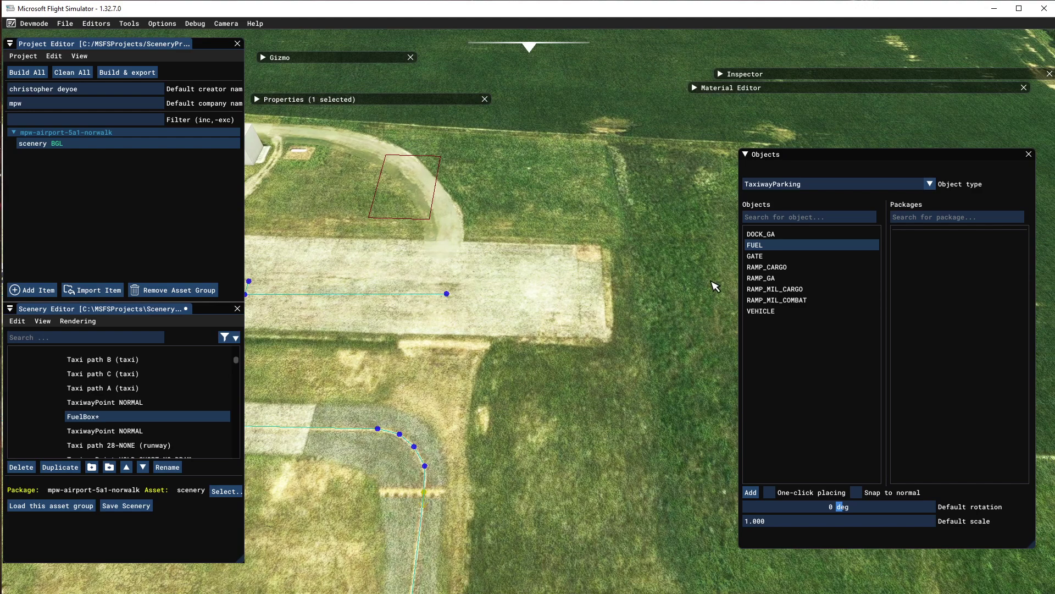
pyautogui.click(759, 259)
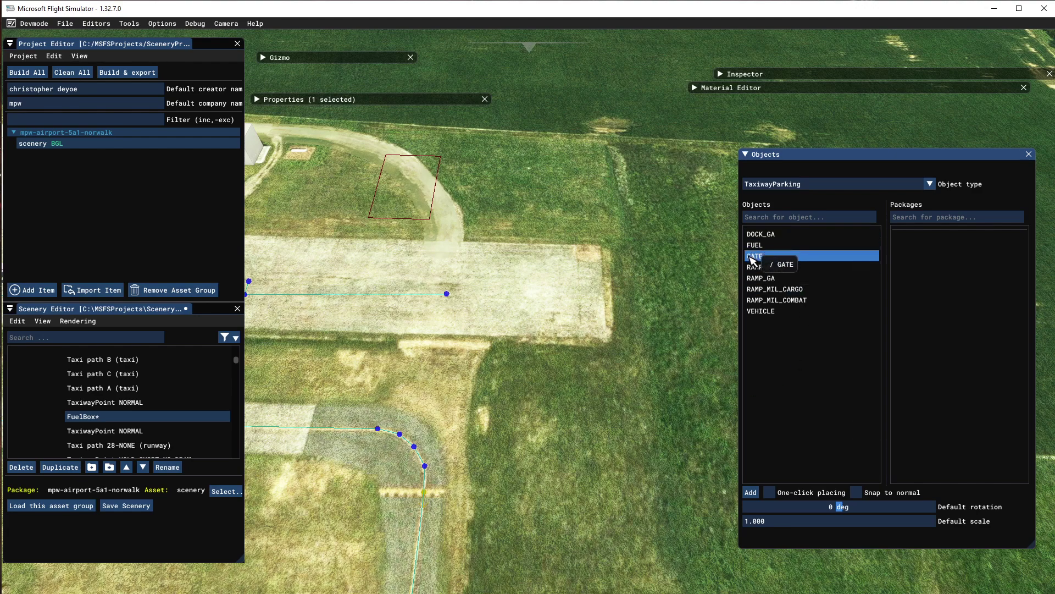
pyautogui.click(750, 492)
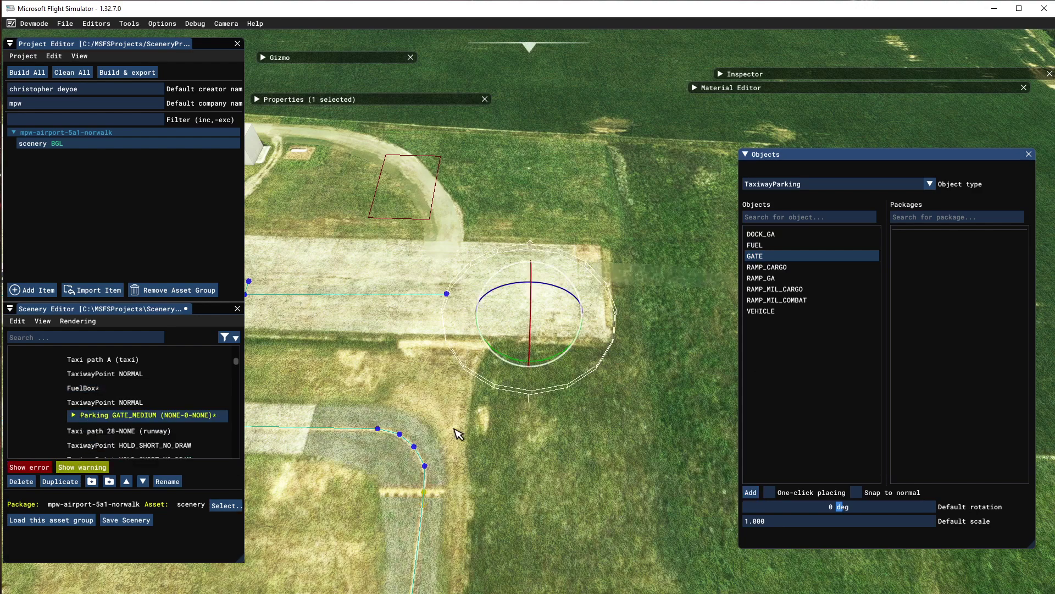
pyautogui.click(25, 467)
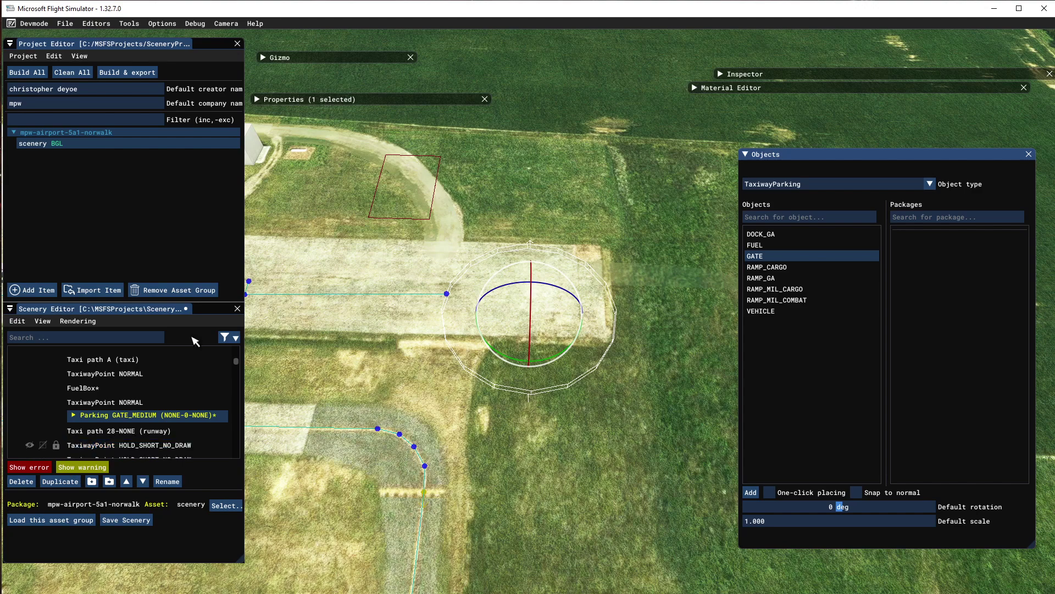
# Move the GATE parking spot so it sits centred across the end of the concrete strip
pyautogui.click(263, 58)
pyautogui.click(267, 74)
pyautogui.moveTo(489, 339); pyautogui.dragTo(493, 321)
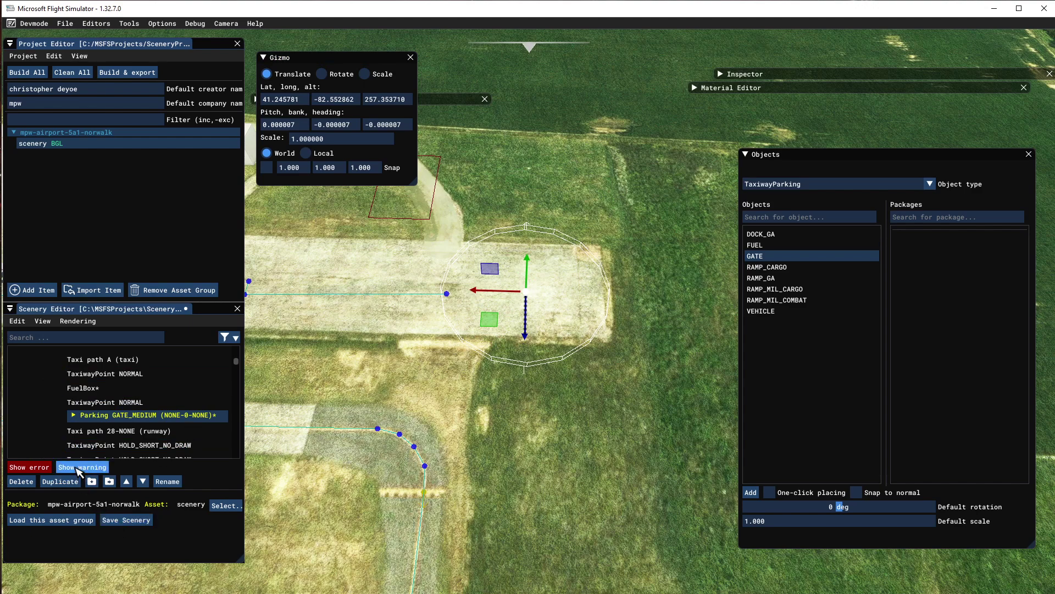
# Create a path between the last taxiway point on the concrete strip and the GATE parking spot
pyautogui.moveTo(106, 419)
pyautogui.click(447, 294)
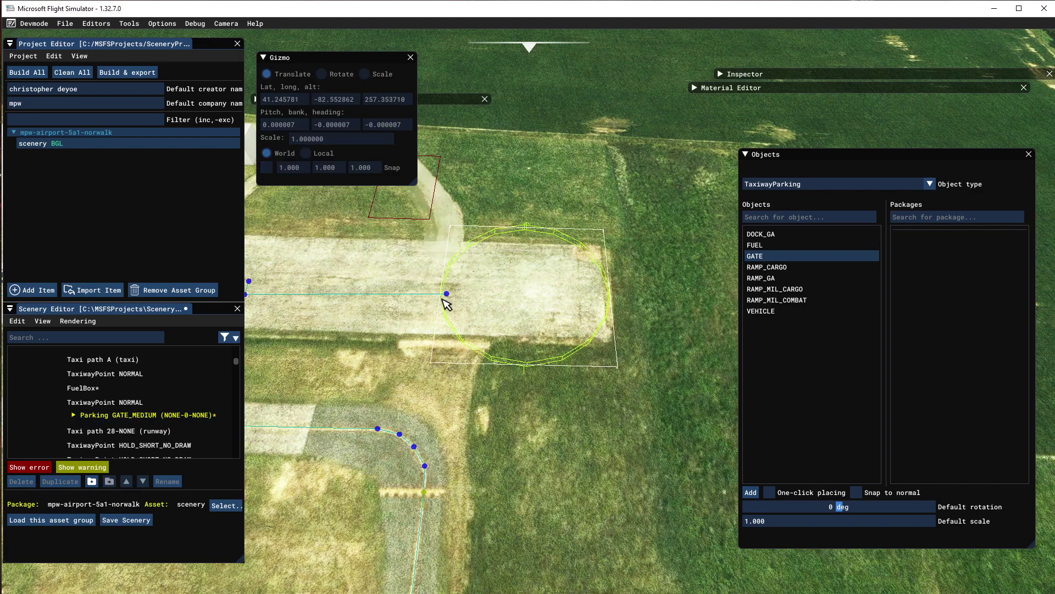
pyautogui.click(483, 352)
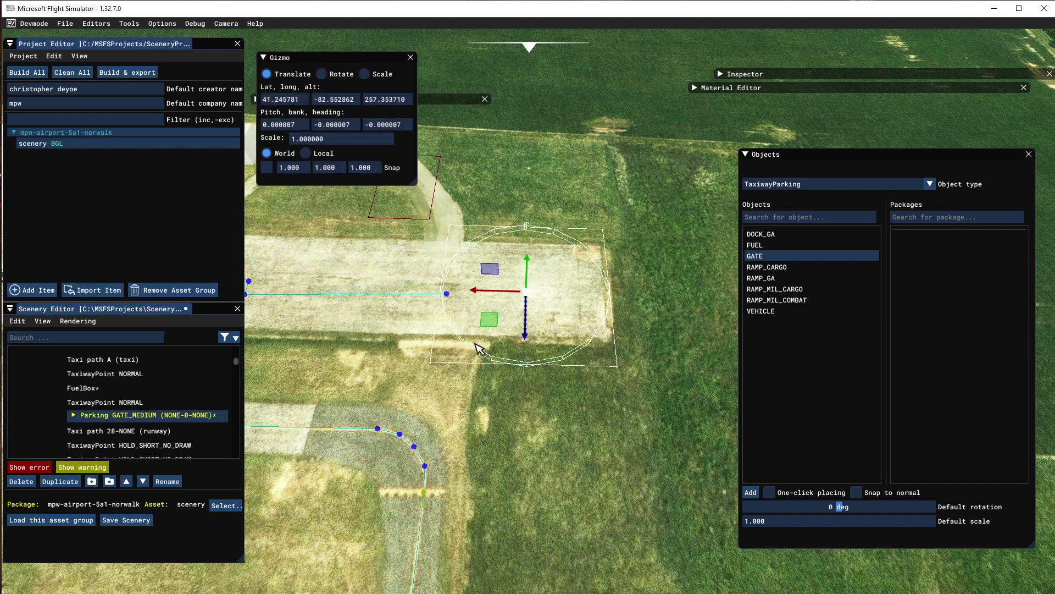
pyautogui.click(448, 297)
pyautogui.click(448, 297)
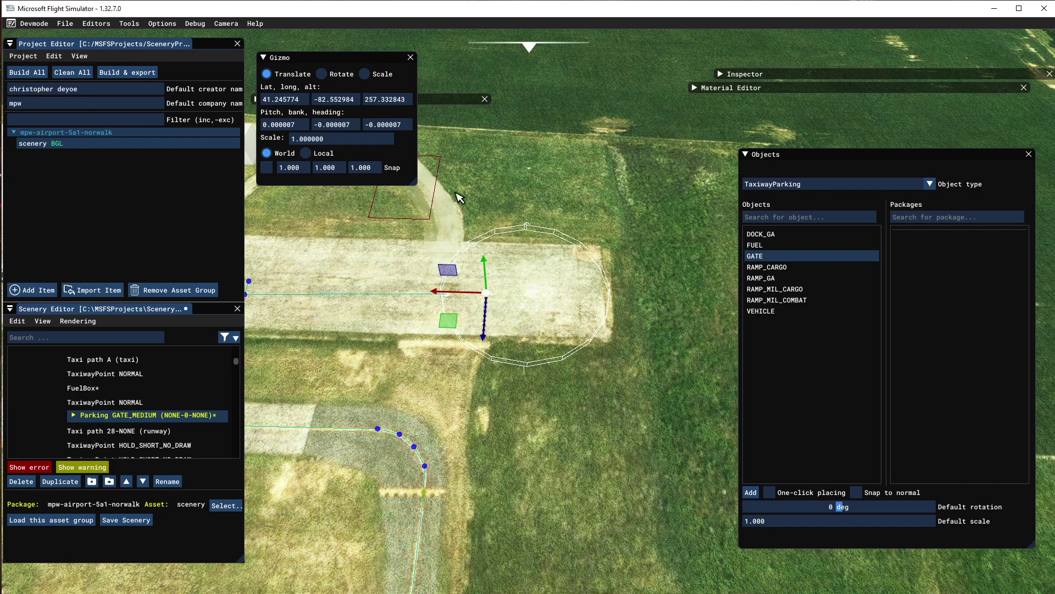
pyautogui.scroll(-3, 464, 172)
pyautogui.scroll(5, 467, 191)
pyautogui.scroll(-2, 566, 195)
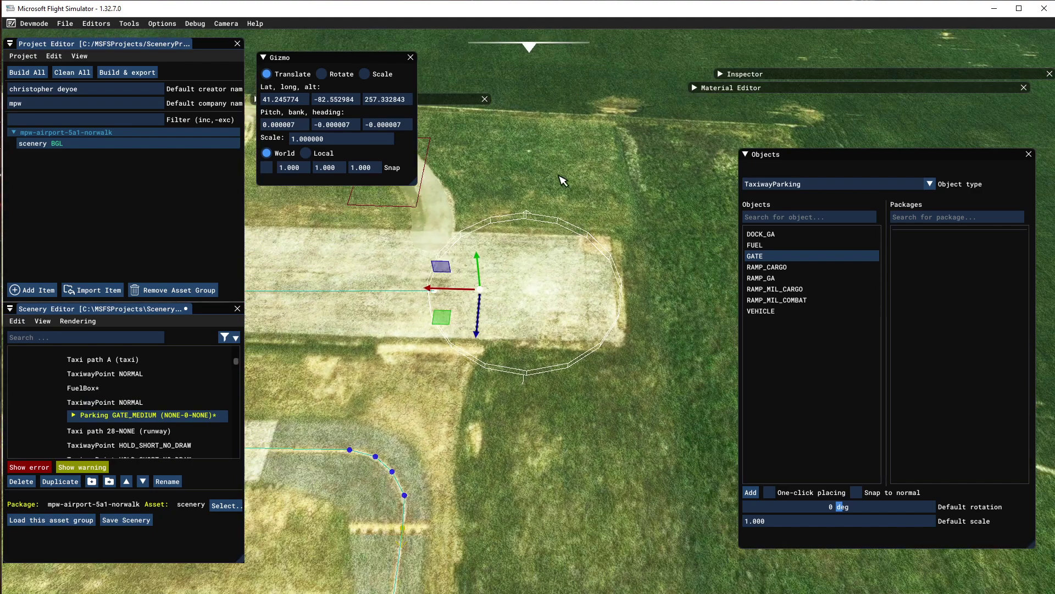
pyautogui.scroll(-3, 516, 159)
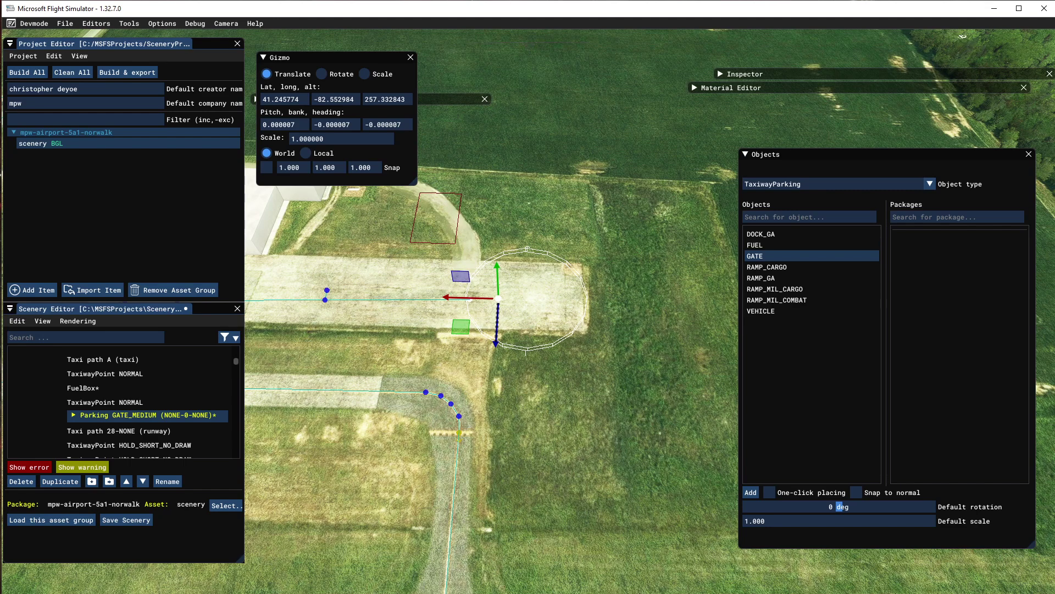
pyautogui.scroll(3, 537, 308)
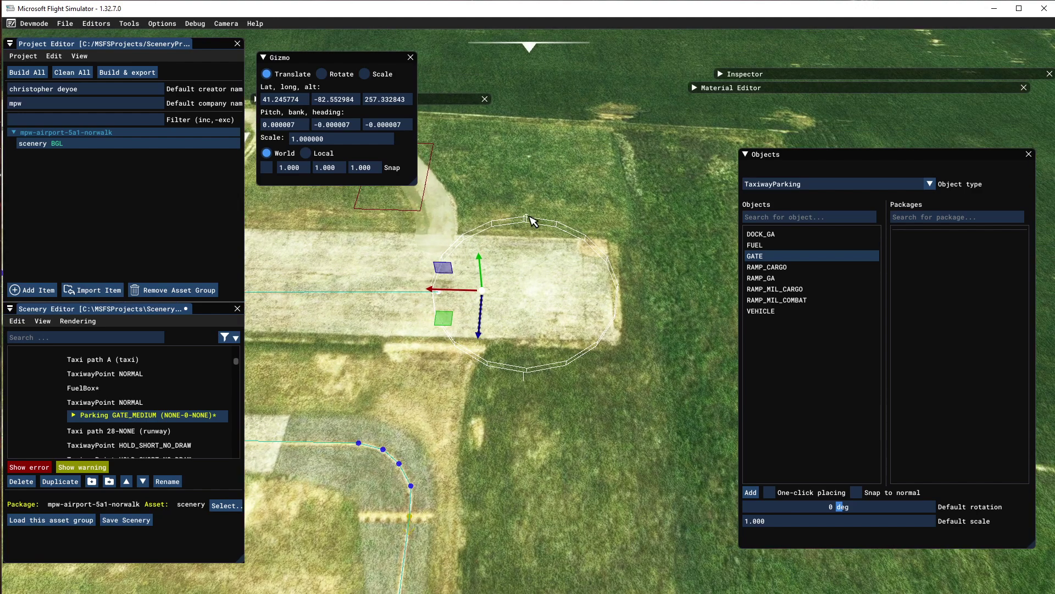
pyautogui.rightClick(445, 299)
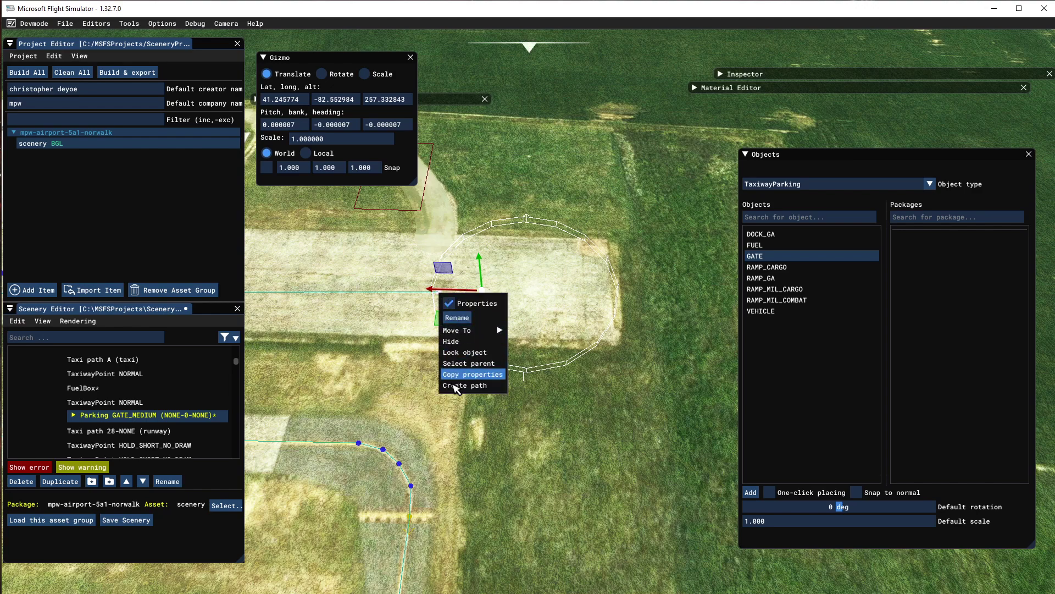
pyautogui.click(471, 385)
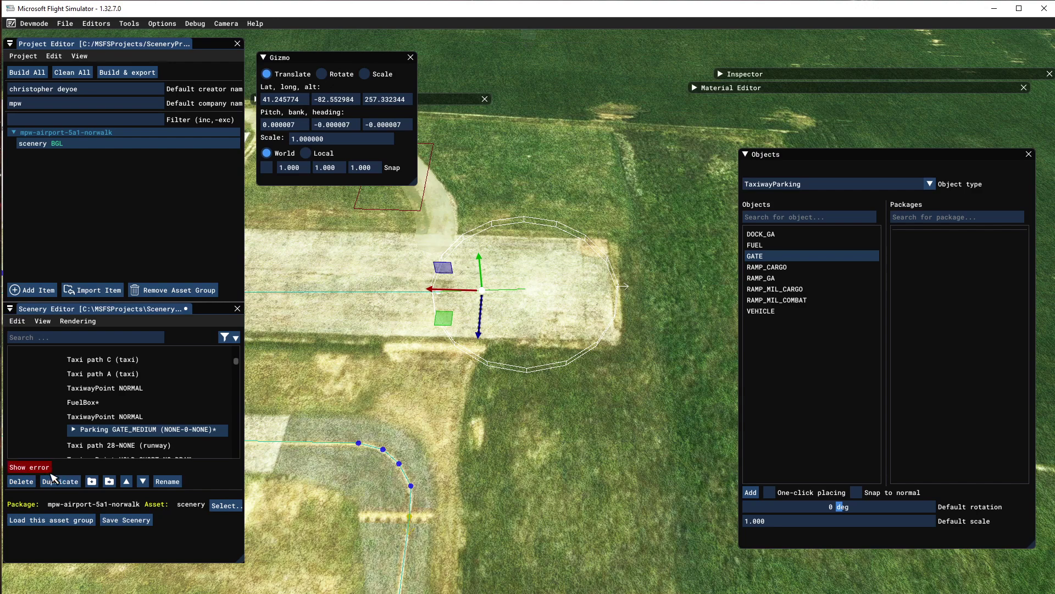
# Find the Jetway item nested under the GATE_MEDIUM parking spot, check its error and open its properties
pyautogui.scroll(-3, 165, 429)
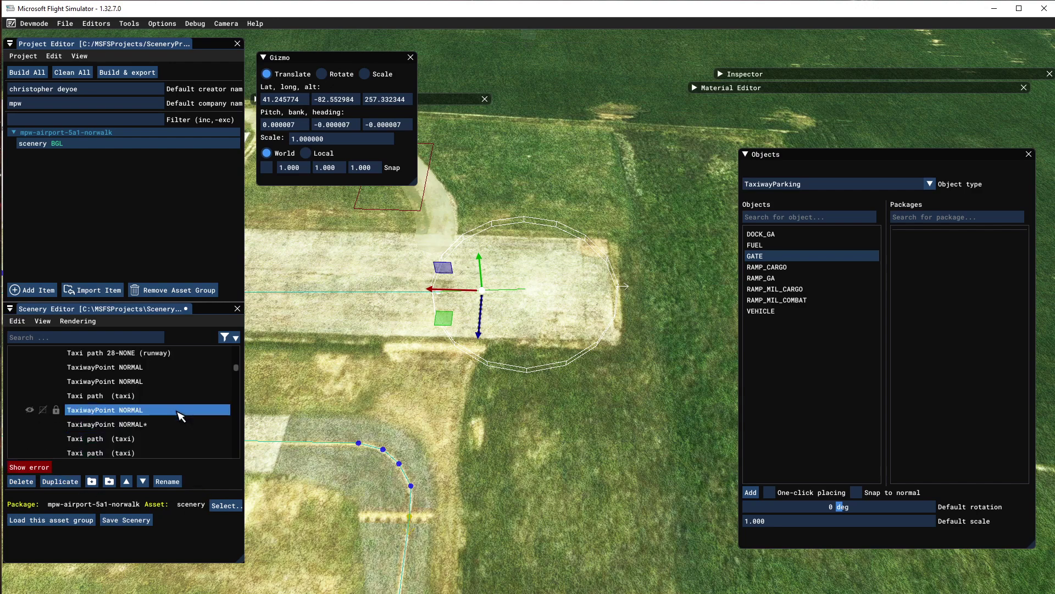
pyautogui.scroll(3, 154, 440)
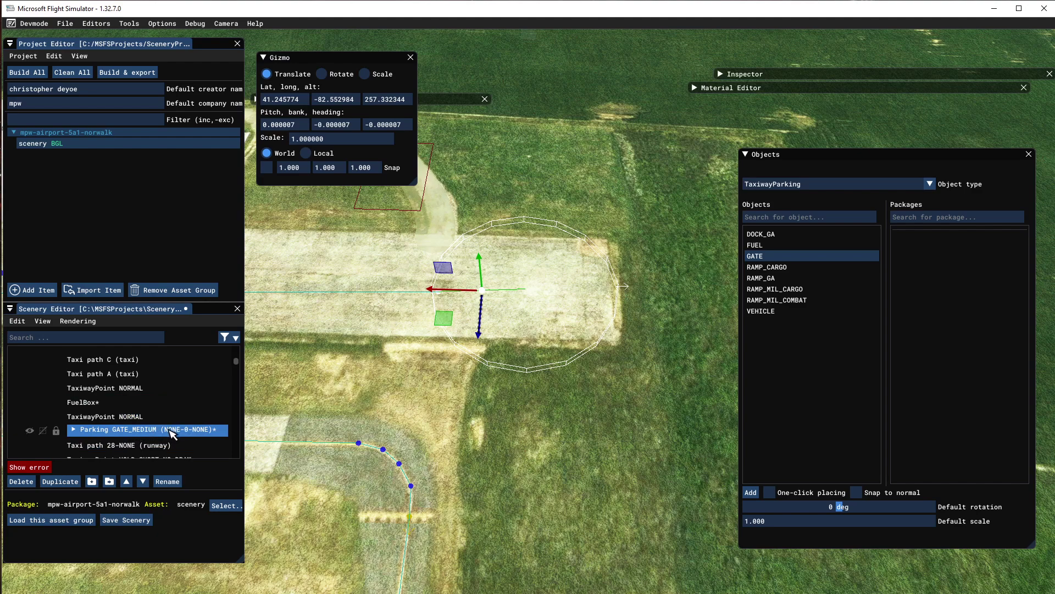
pyautogui.click(77, 434)
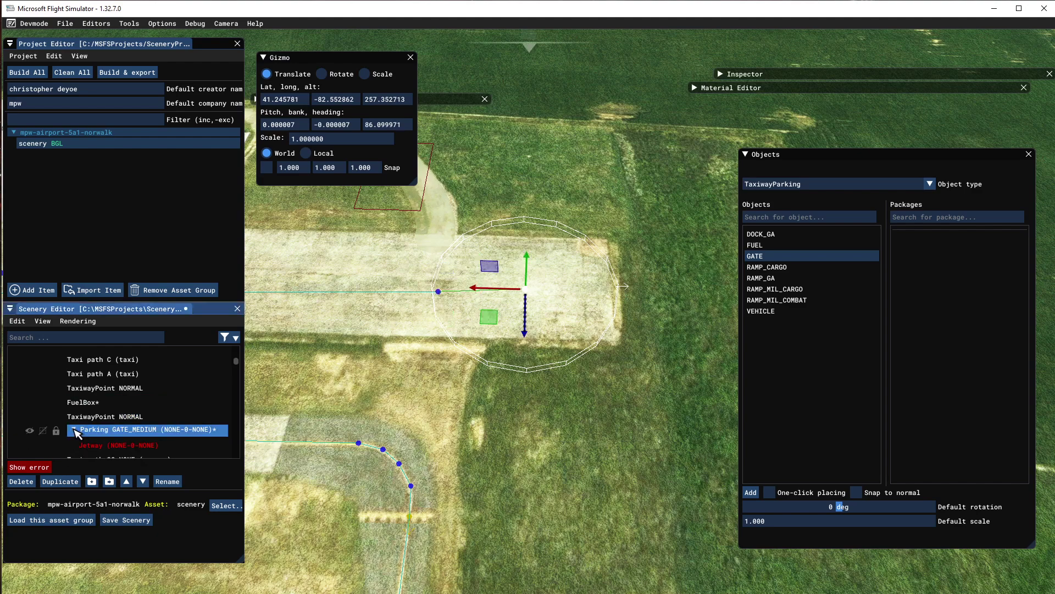
pyautogui.click(95, 446)
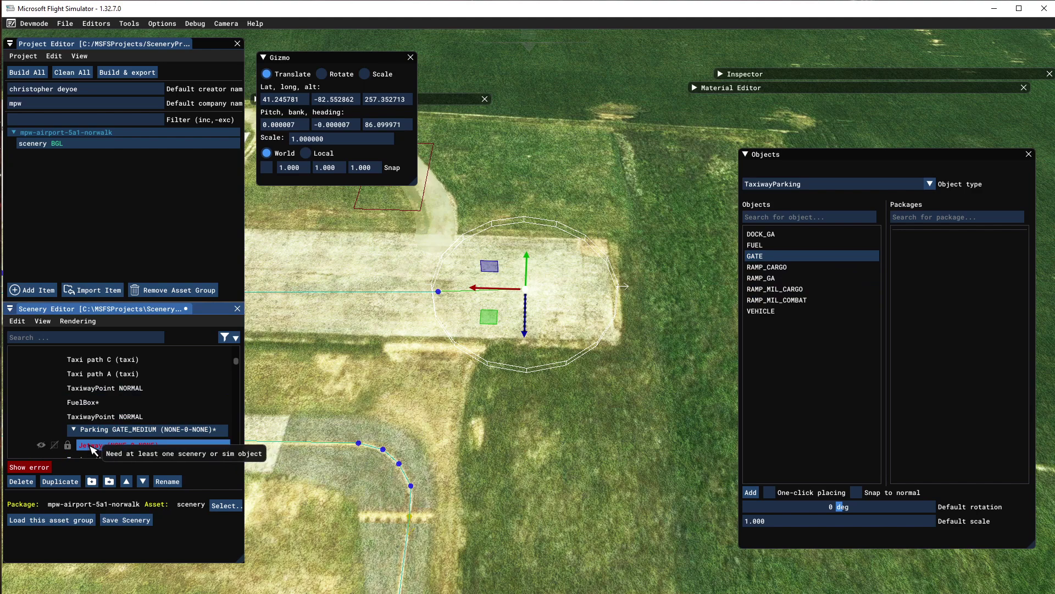
pyautogui.click(94, 446)
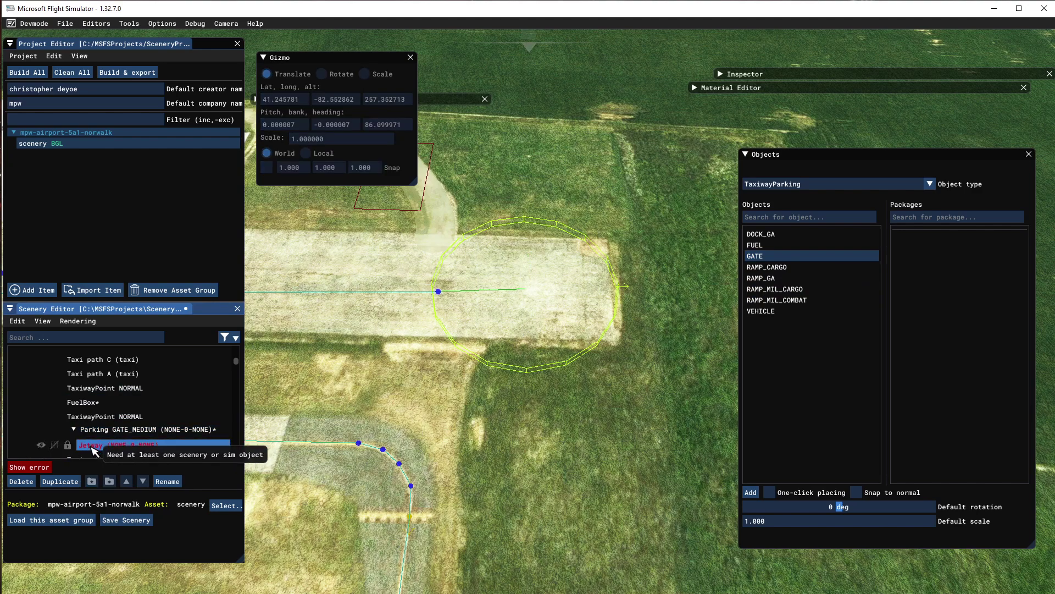
pyautogui.click(263, 57)
pyautogui.click(257, 99)
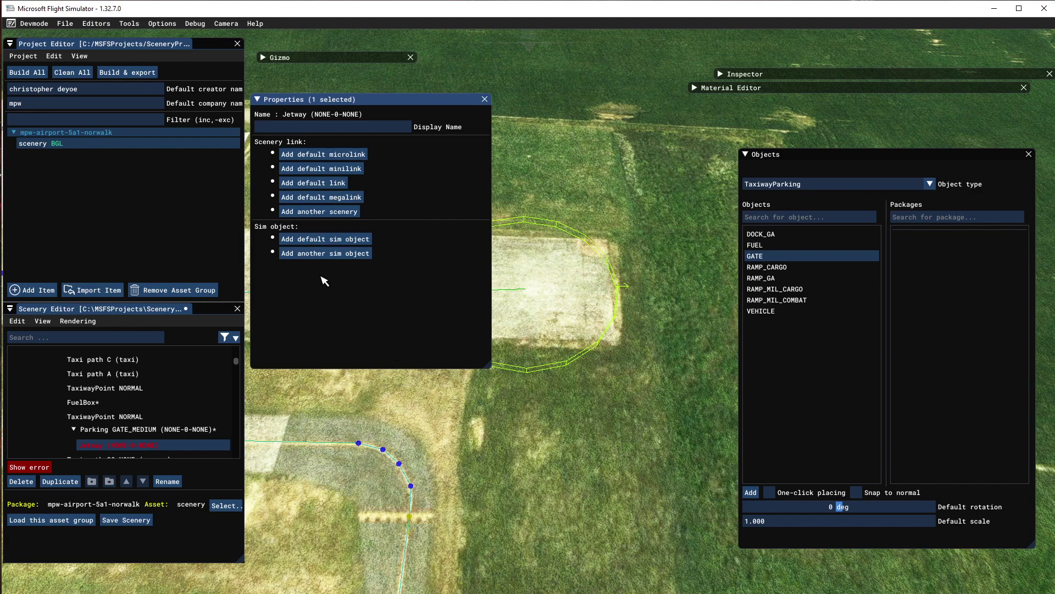
# Search all packages for stairs sim objects and add ASO_Boarding_Stairs_Yellow to the jetway
pyautogui.click(293, 256)
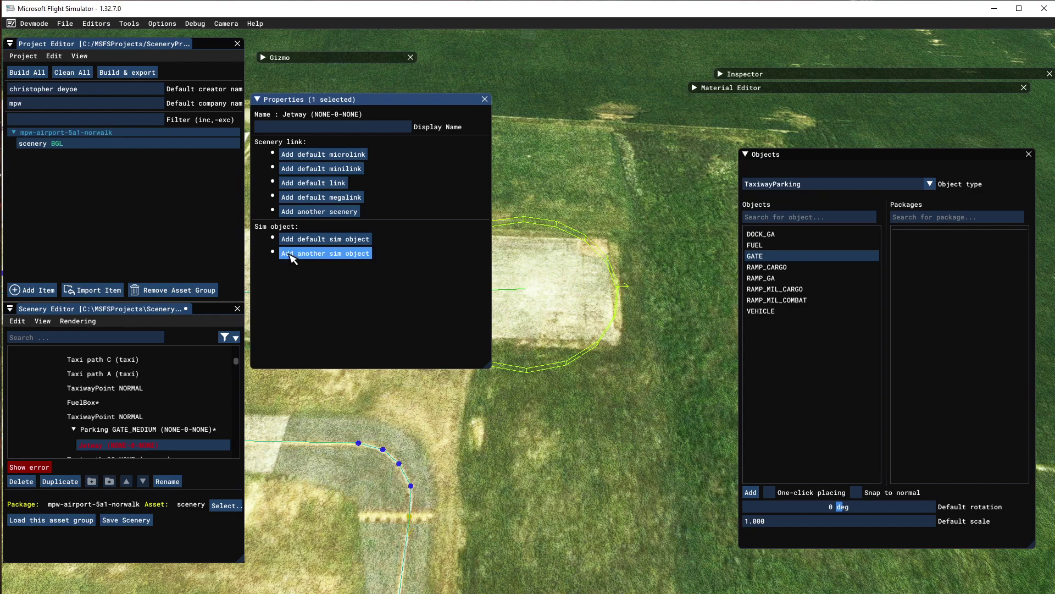
pyautogui.click(292, 255)
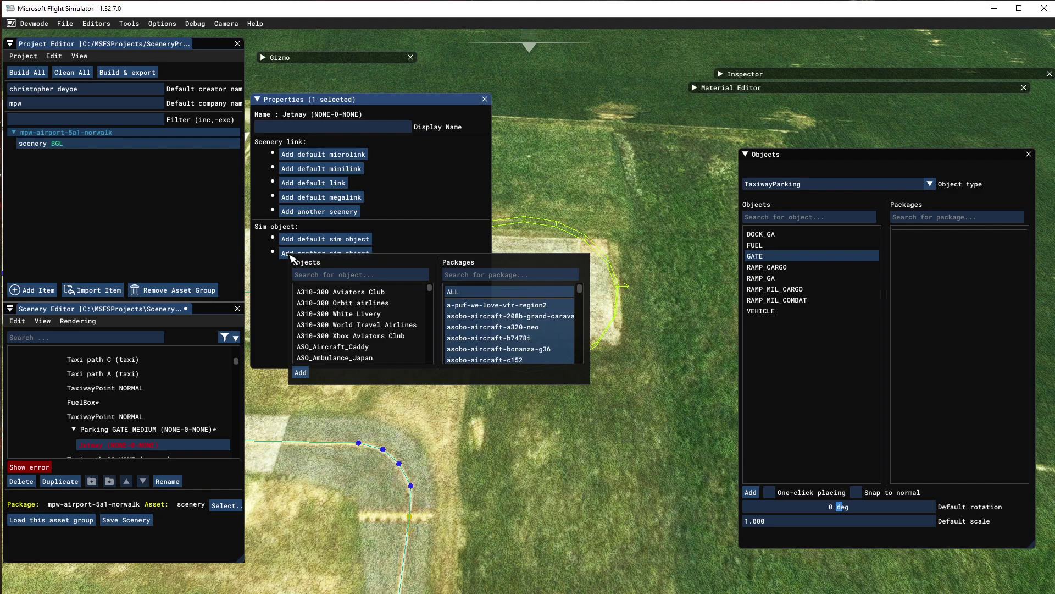
pyautogui.click(453, 292)
pyautogui.click(328, 275)
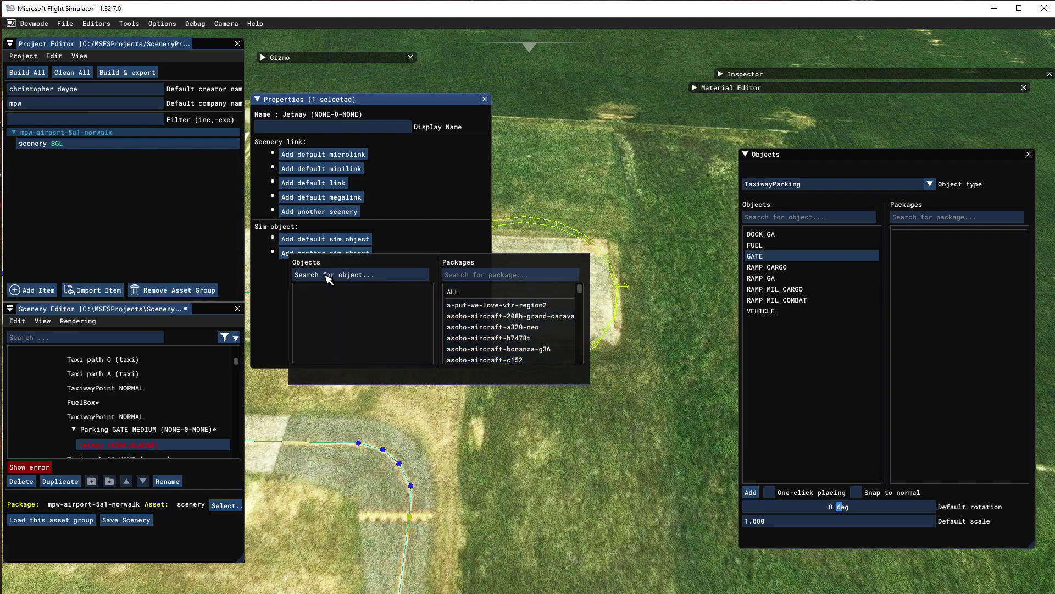
pyautogui.write('t')
pyautogui.press('BackSpace')
pyautogui.press('BackSpace')
pyautogui.write('stairs')
pyautogui.click(445, 291)
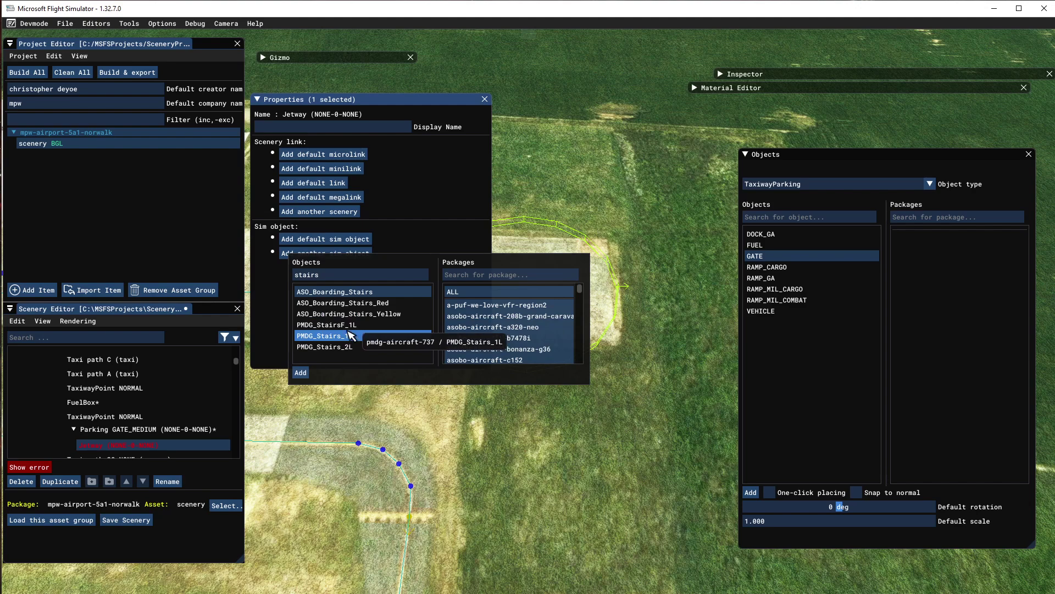
pyautogui.click(330, 303)
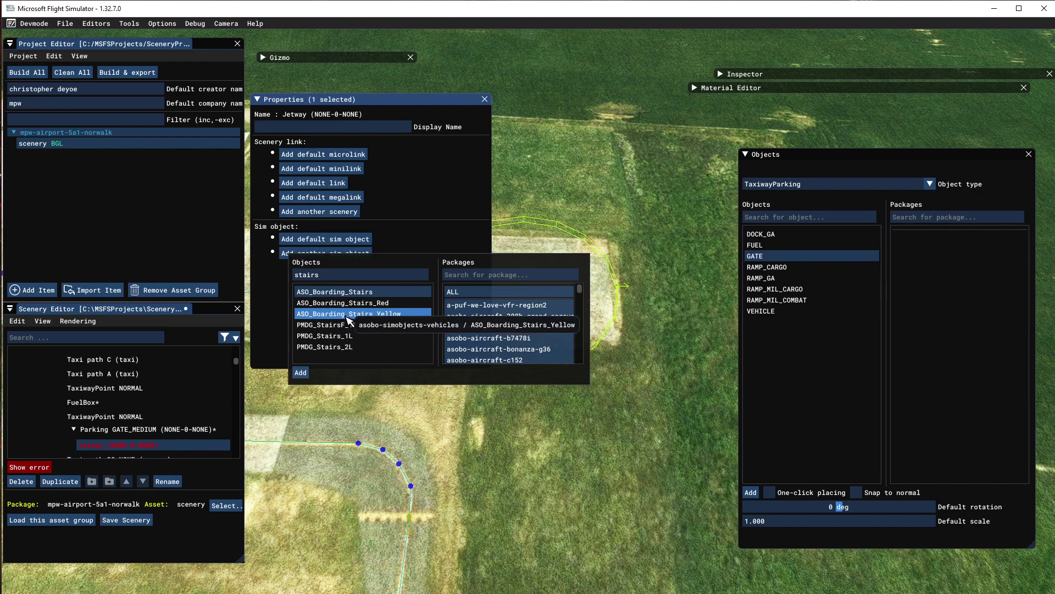
pyautogui.click(349, 314)
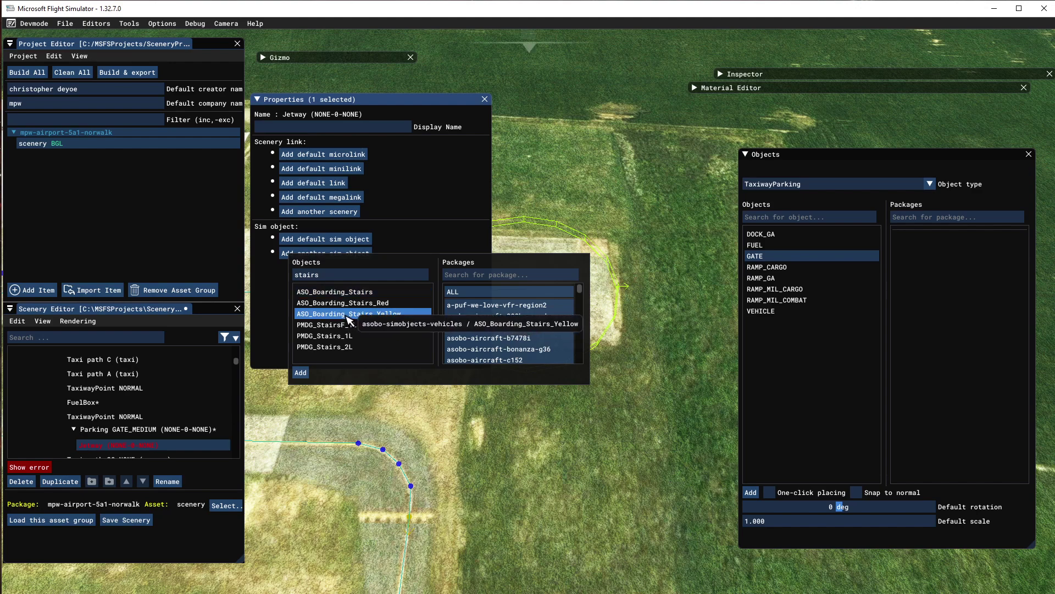
pyautogui.click(300, 372)
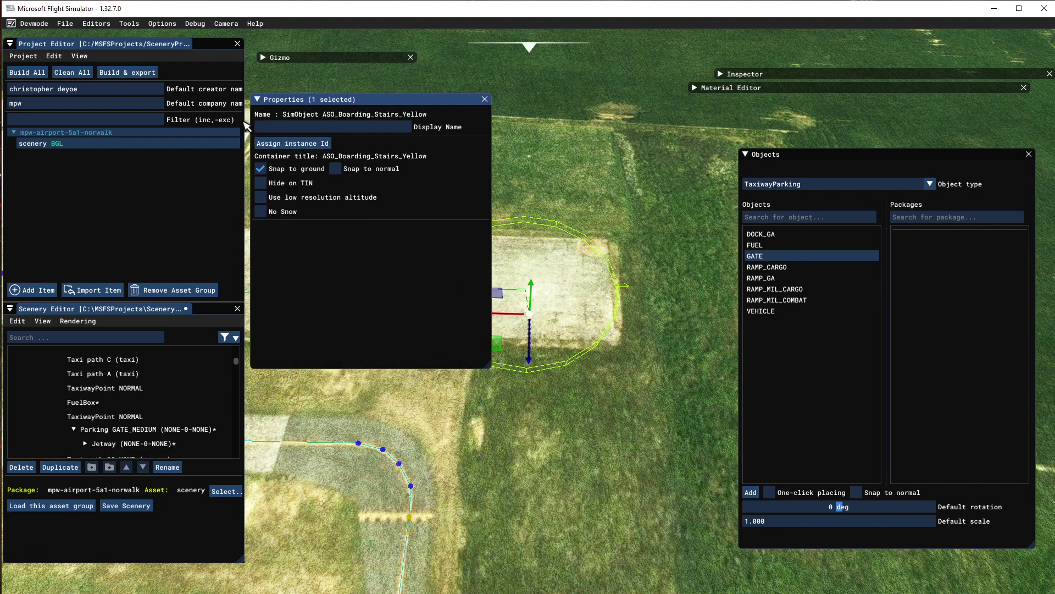
# Examine the yellow boarding stairs up close on the strip and the Jetway entry in the scenery list
pyautogui.click(257, 99)
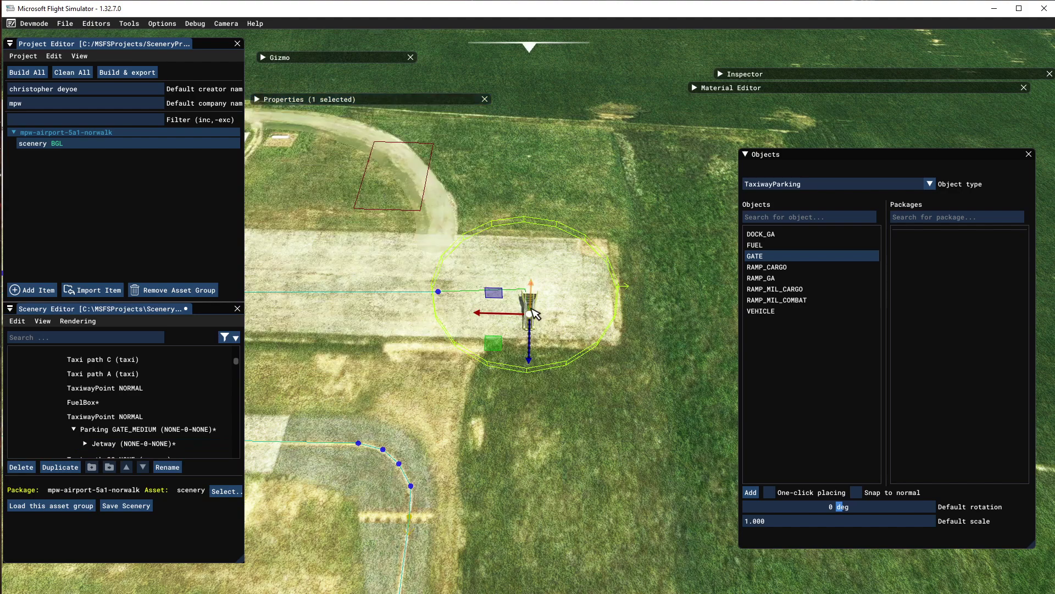
pyautogui.scroll(4, 536, 316)
pyautogui.scroll(3, 539, 318)
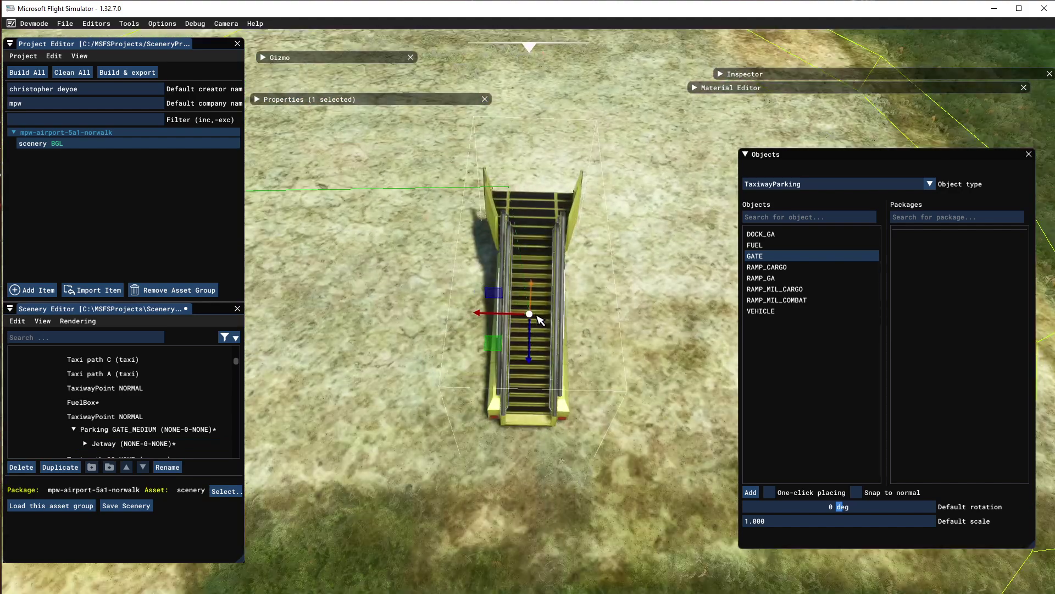
pyautogui.scroll(-2, 539, 319)
pyautogui.scroll(-3, 539, 322)
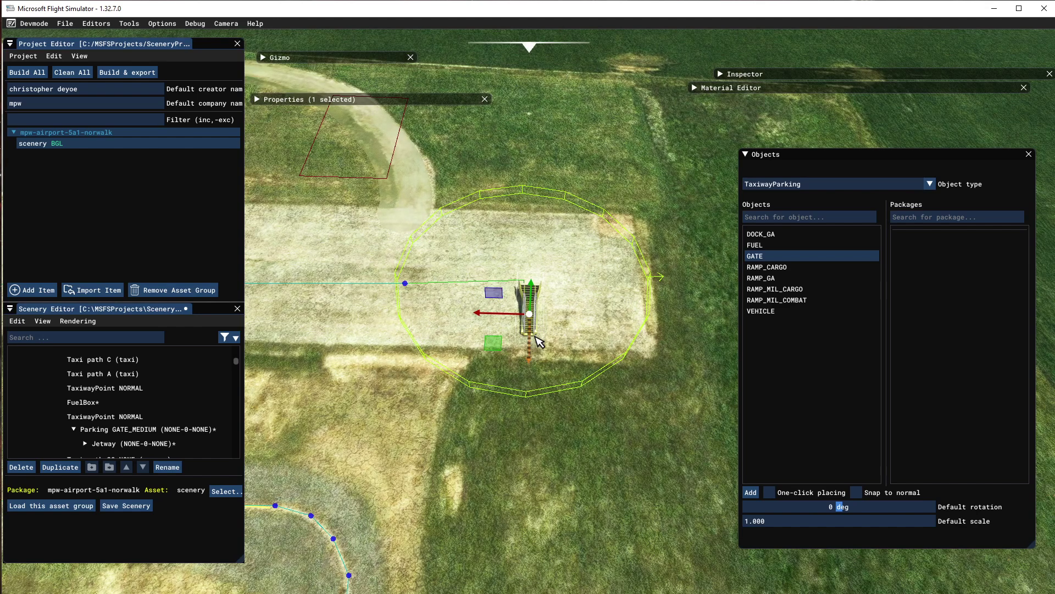
pyautogui.click(122, 444)
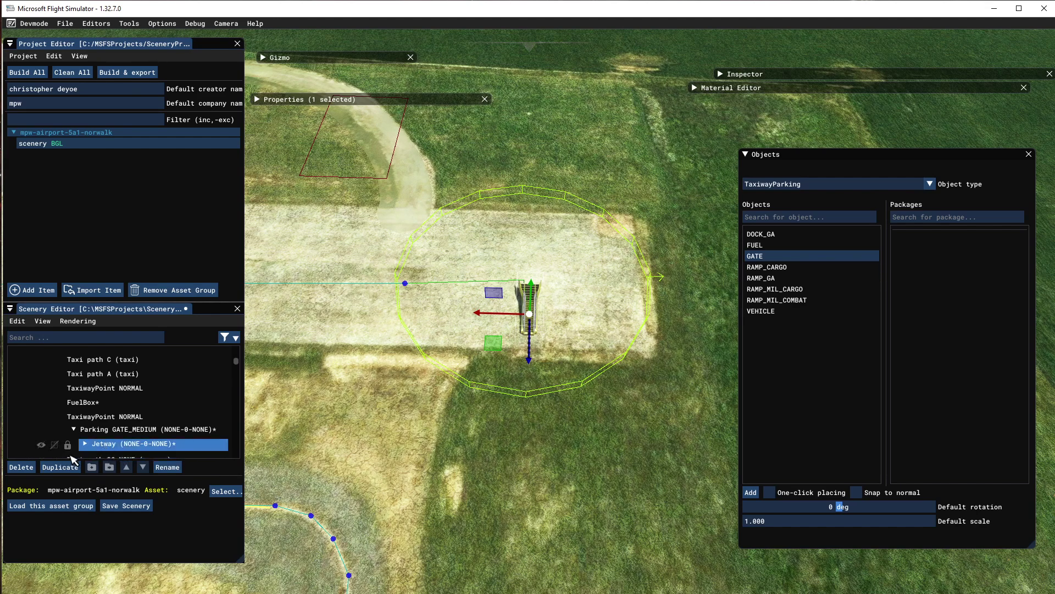
pyautogui.scroll(-3, 110, 450)
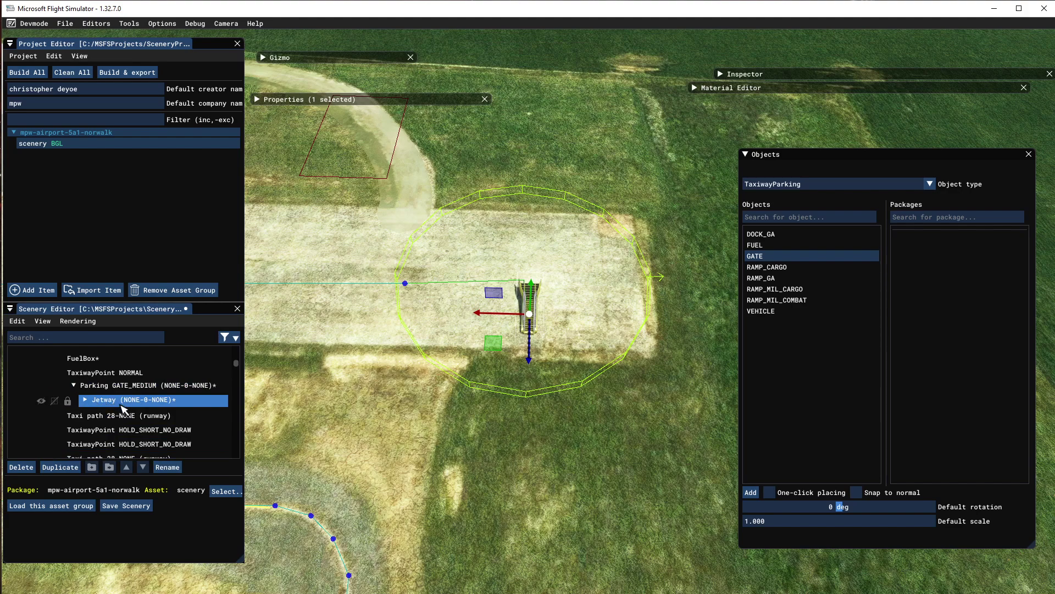
pyautogui.scroll(-5, 439, 395)
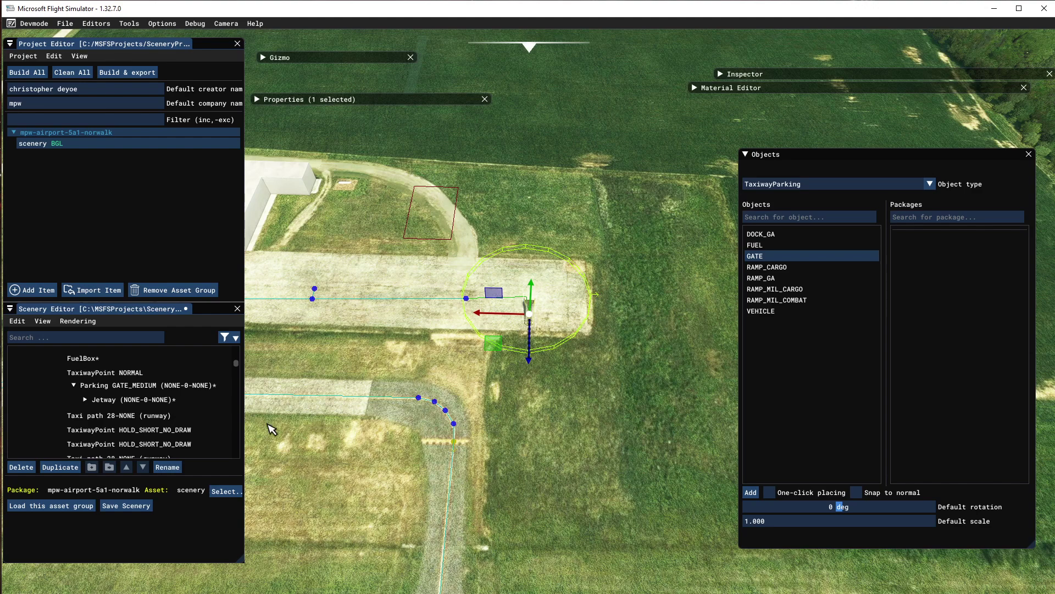
# Delete the GATE parking spot at the end of the concrete strip together with its jetway
pyautogui.click(110, 505)
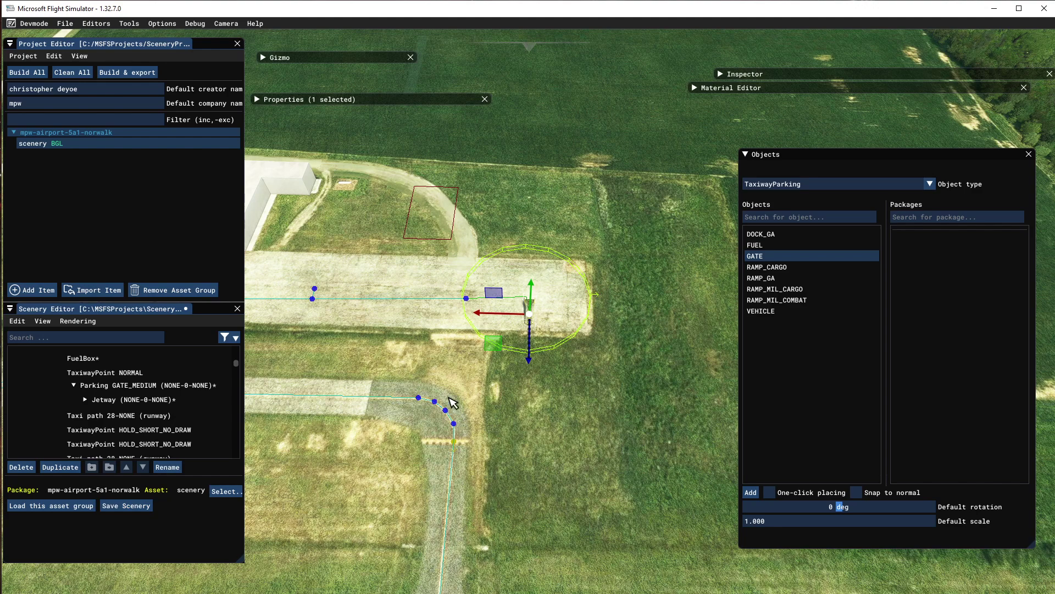
pyautogui.click(561, 348)
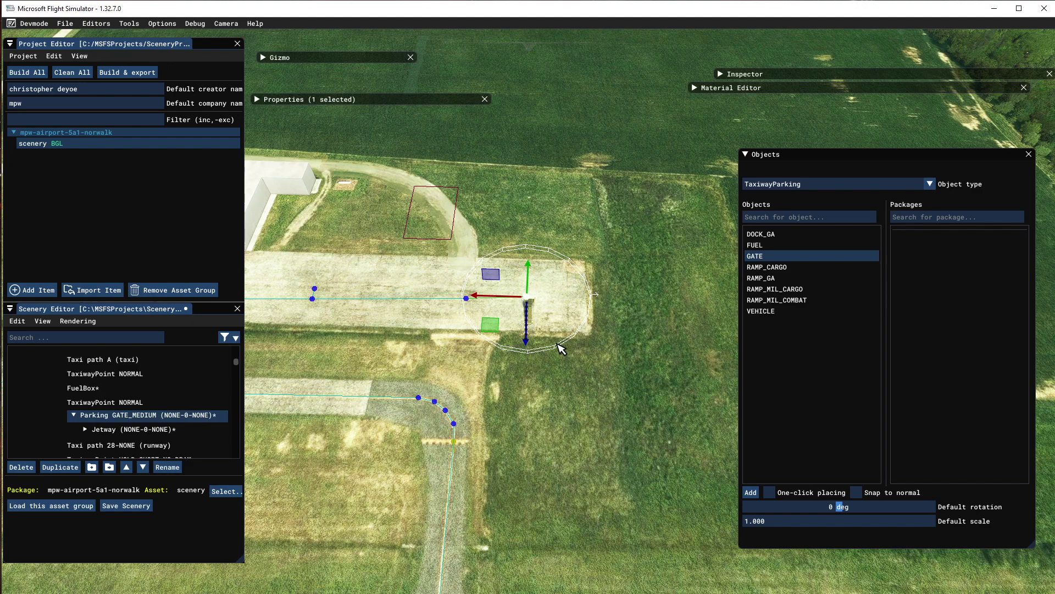
pyautogui.press('Delete')
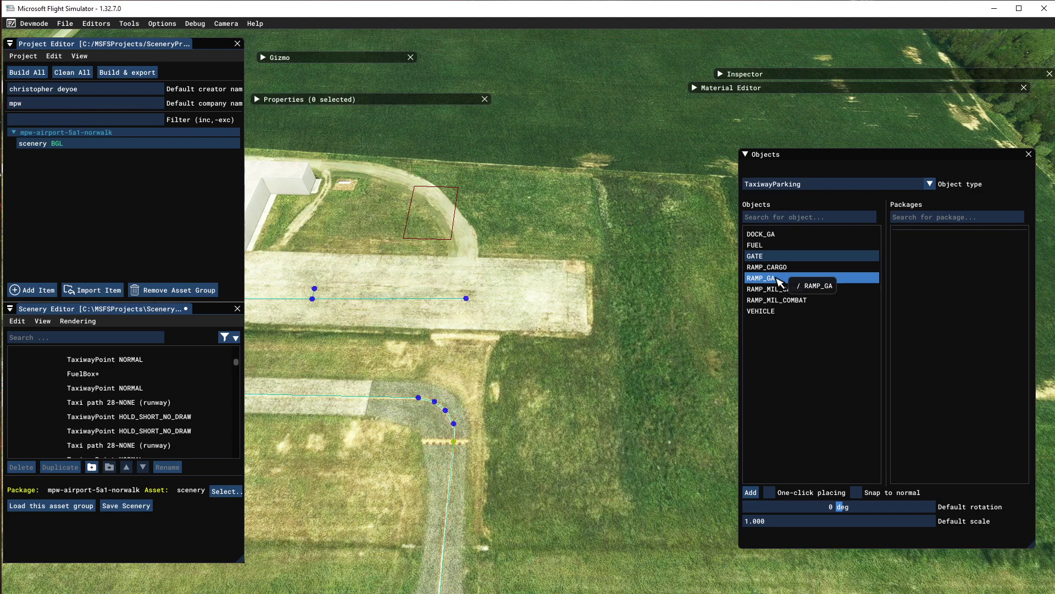
# Add a RAMP_GA parking spot and move it so it sits centred across the end of the concrete strip
pyautogui.click(757, 280)
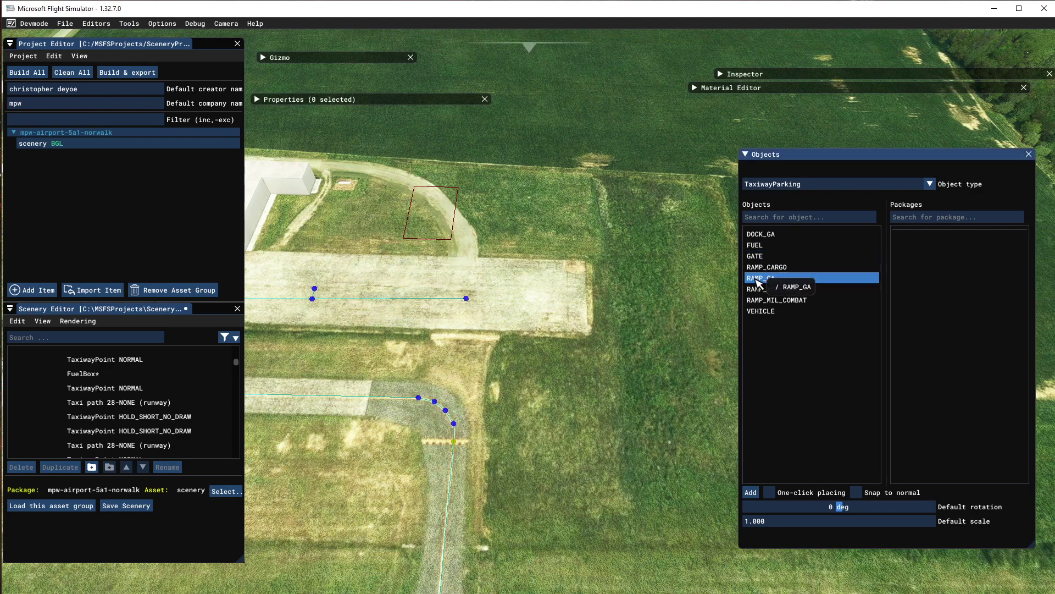
pyautogui.click(750, 492)
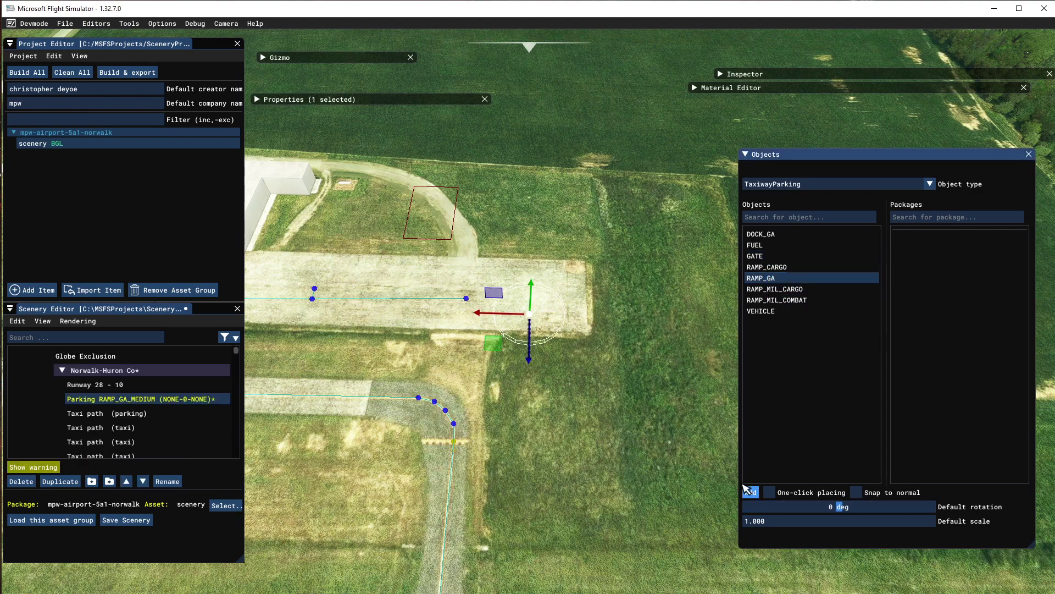
pyautogui.moveTo(495, 345); pyautogui.dragTo(493, 325)
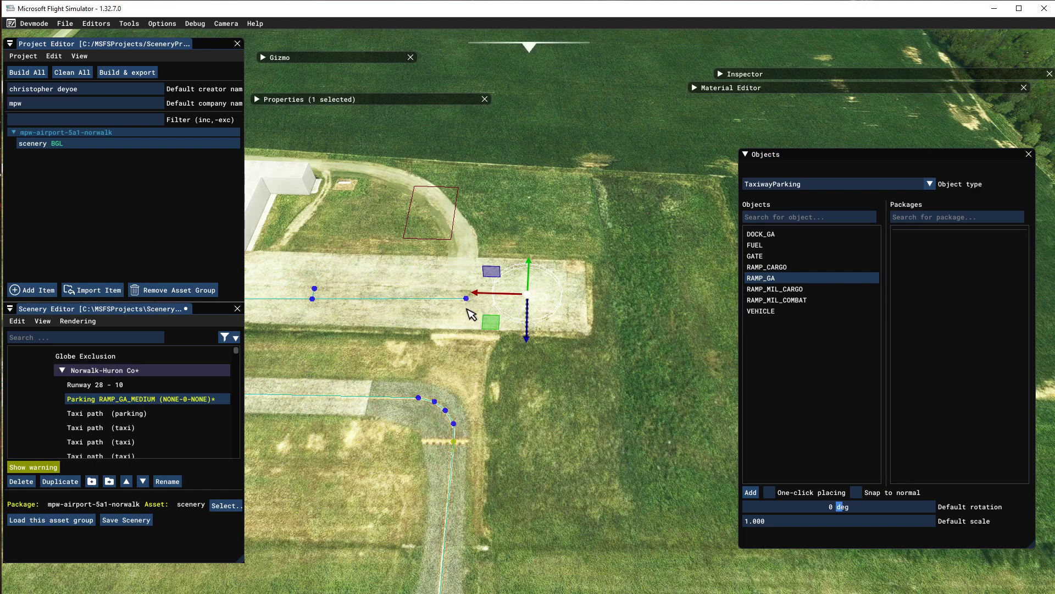
# Create a taxi path linking the RAMP_GA spot at the strip's end to the nearest taxiway point
pyautogui.click(469, 301)
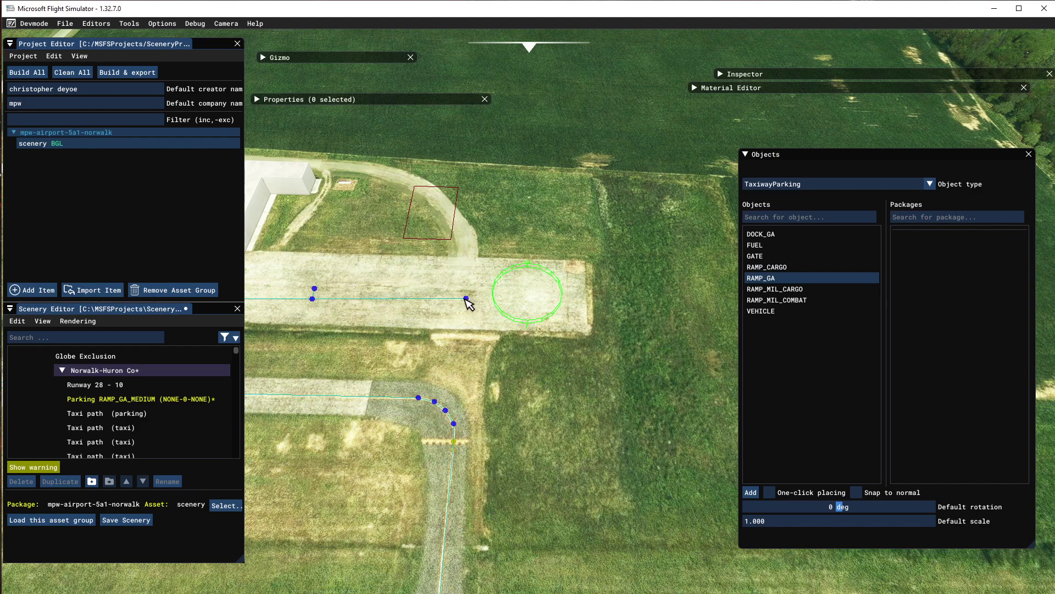
pyautogui.click(467, 299)
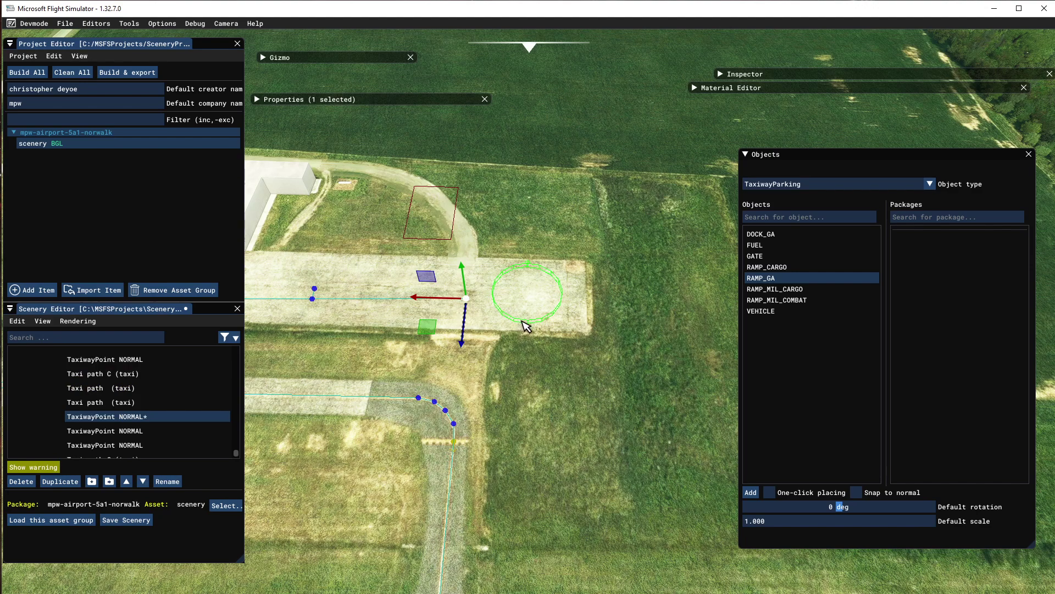
pyautogui.keyDown('ctrl'); pyautogui.click(559, 314); pyautogui.keyUp('ctrl')
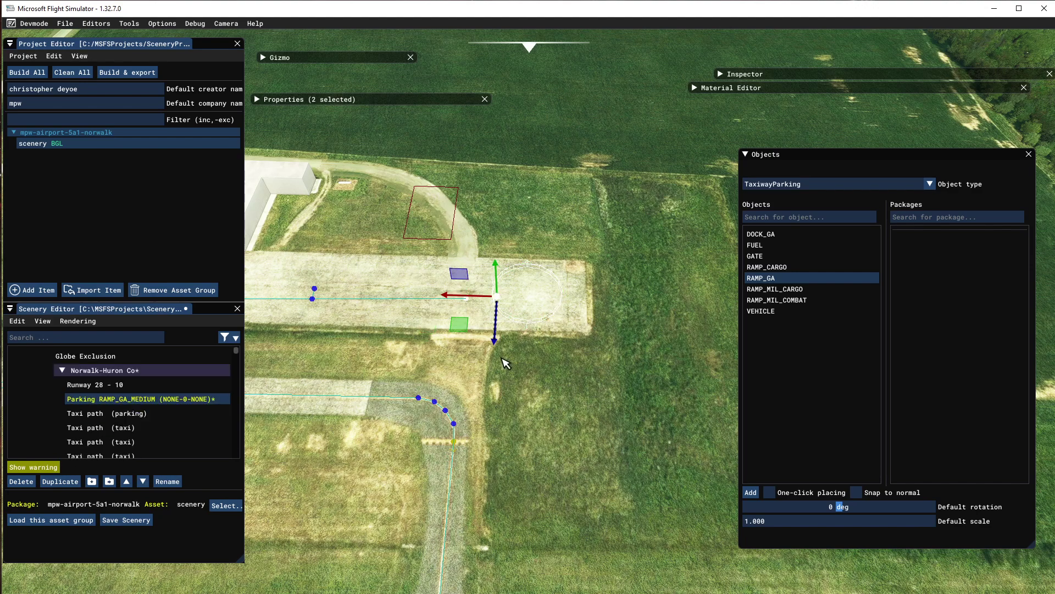
pyautogui.rightClick(502, 311)
pyautogui.click(521, 400)
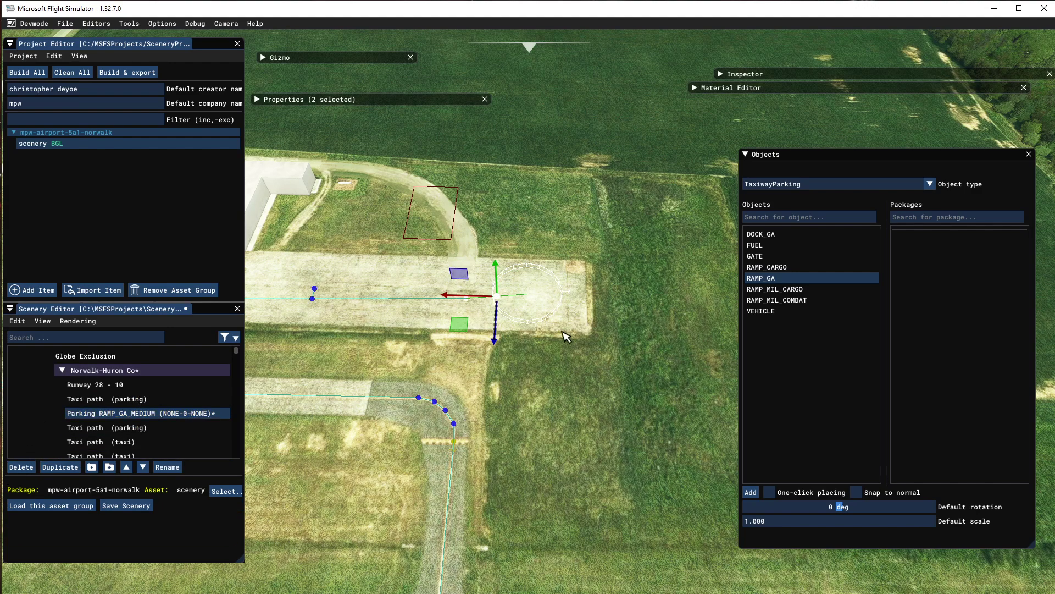
# Rotate the RAMP_GA spot at the strip's end to a heading of about -88 degrees, facing along the taxi path
pyautogui.scroll(2, 536, 325)
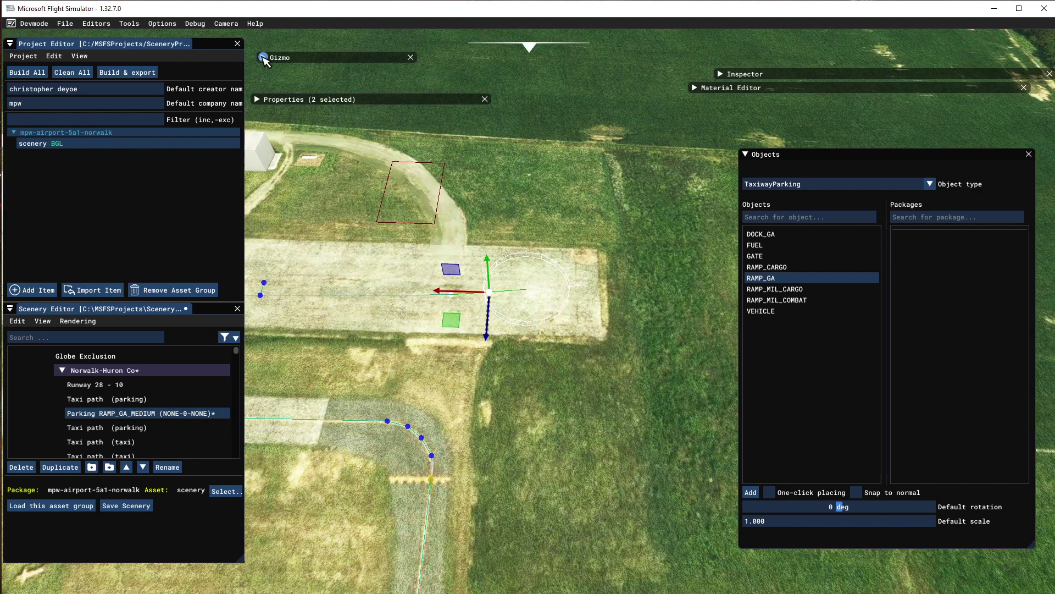
pyautogui.click(263, 57)
pyautogui.click(321, 73)
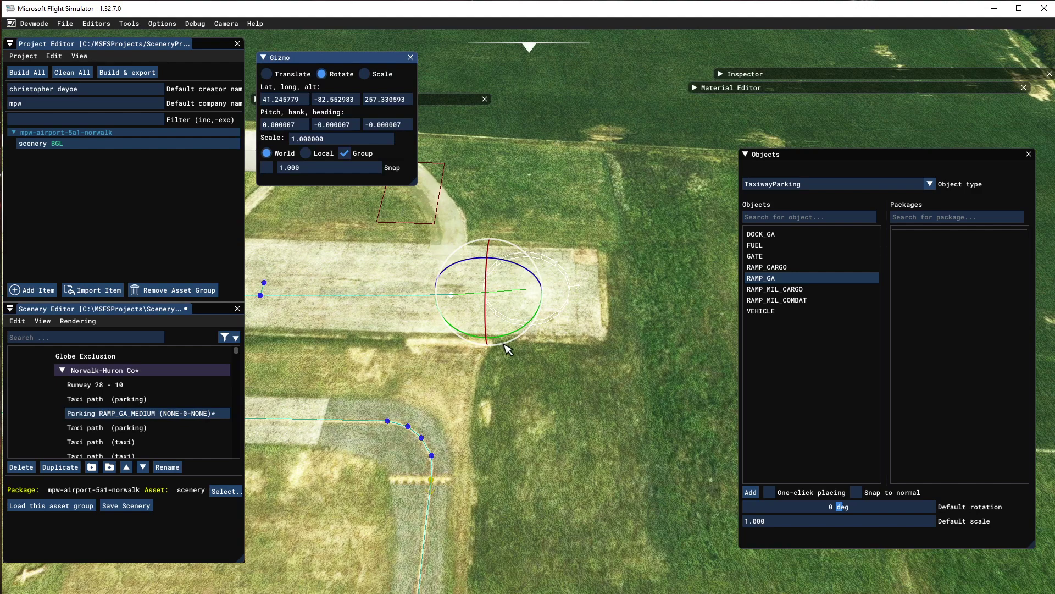
pyautogui.moveTo(501, 337); pyautogui.dragTo(526, 323)
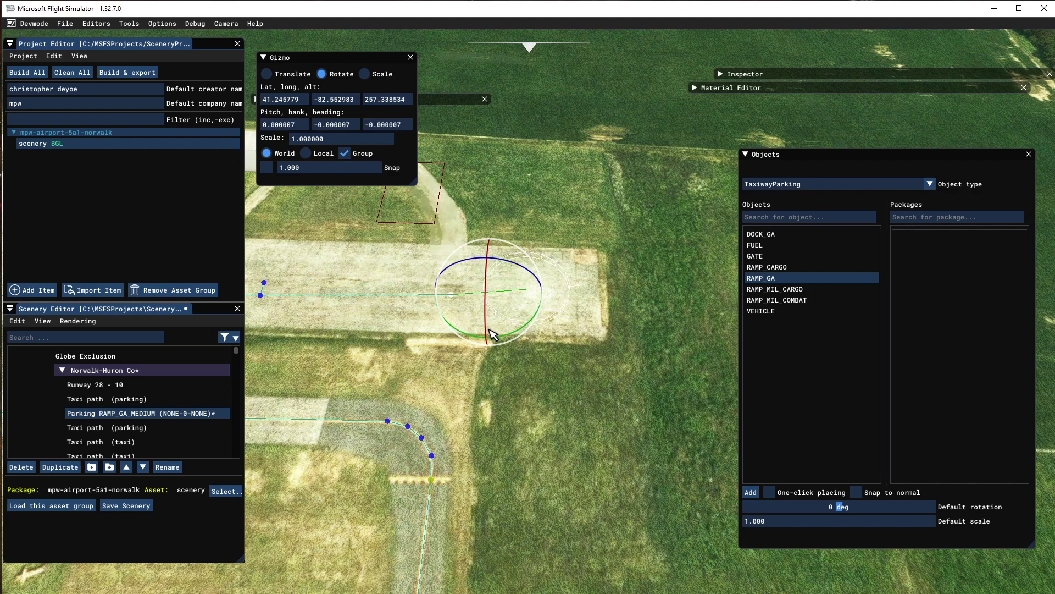
pyautogui.click(562, 317)
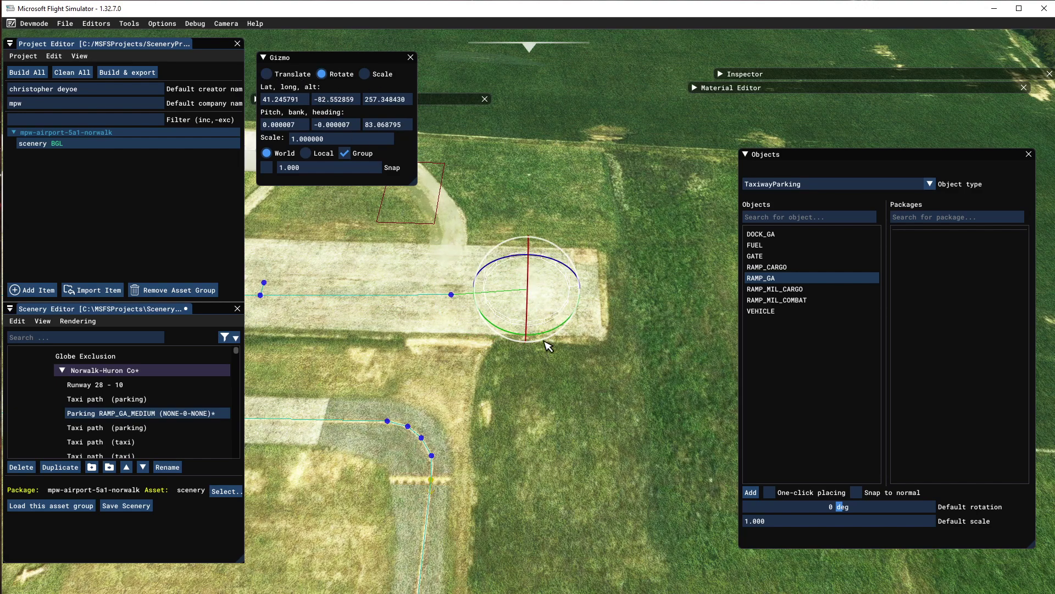
pyautogui.moveTo(549, 336); pyautogui.dragTo(526, 275)
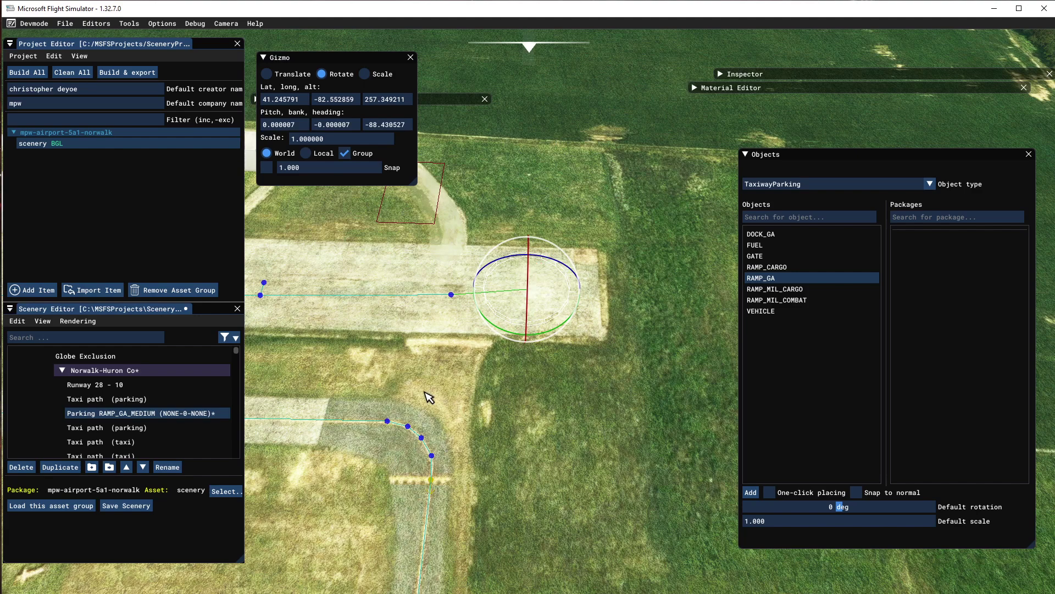
# Add a second RAMP_GA parking spot and move it beside the short taxiway stub near the large building
pyautogui.moveTo(423, 403); pyautogui.dragTo(505, 443, button='right')
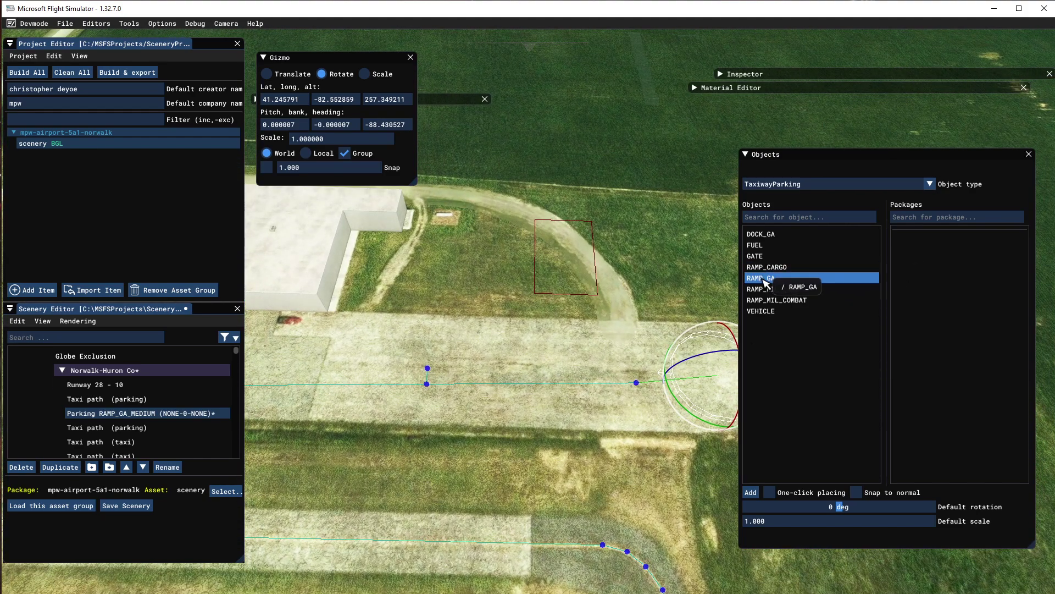
pyautogui.click(751, 492)
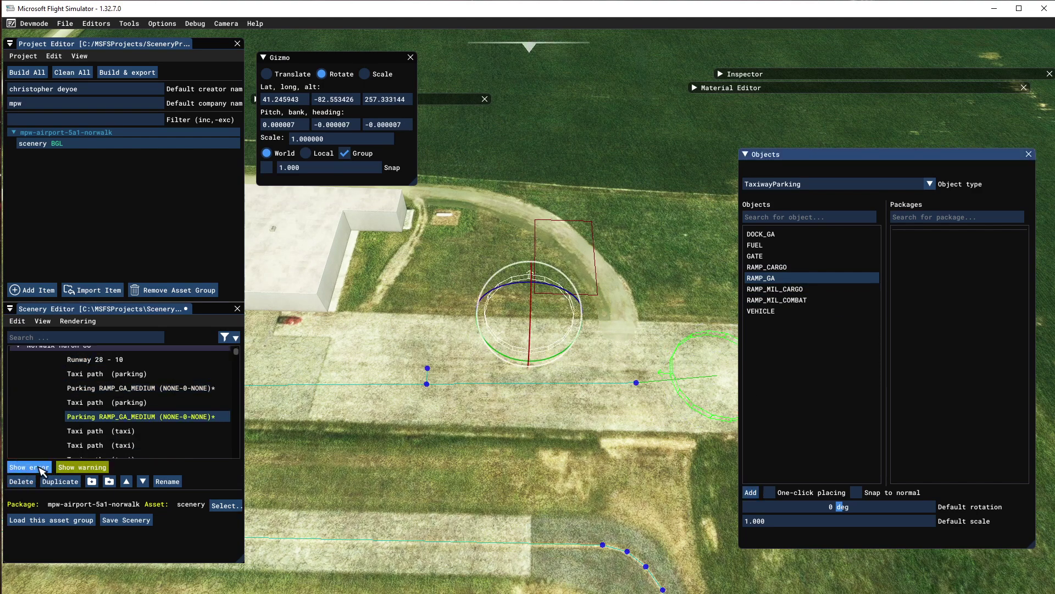
pyautogui.click(268, 74)
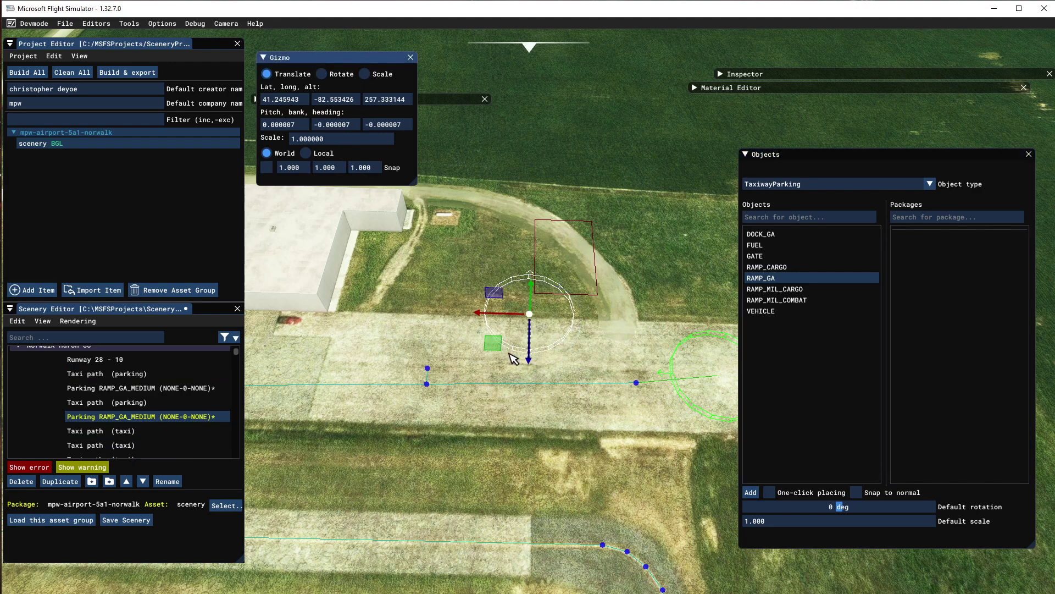
pyautogui.moveTo(494, 345); pyautogui.dragTo(397, 358)
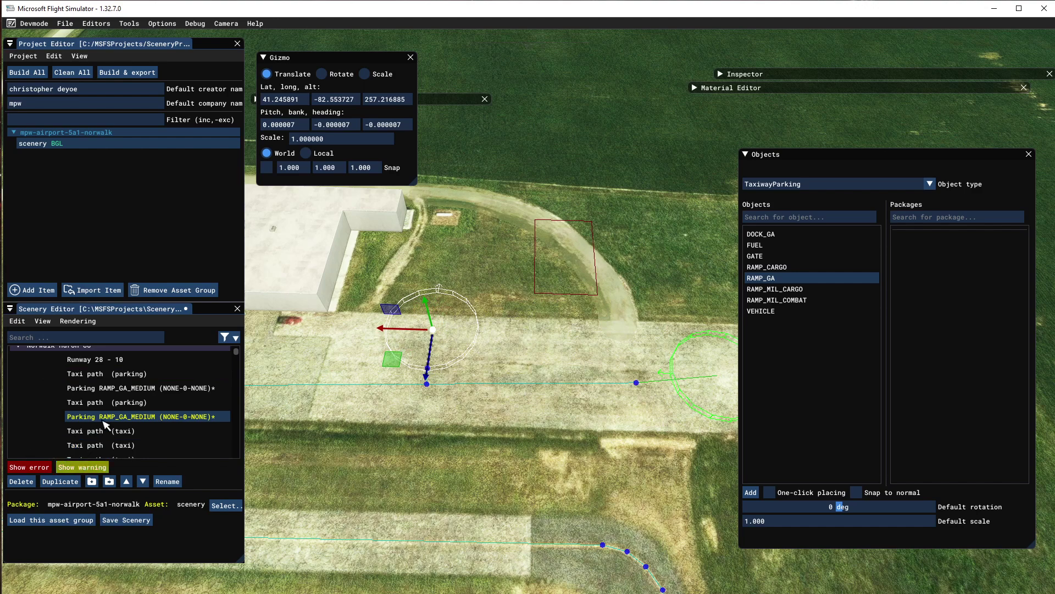
# Create a taxi path linking the second RAMP_GA spot to the taxiway point at its edge
pyautogui.moveTo(106, 419)
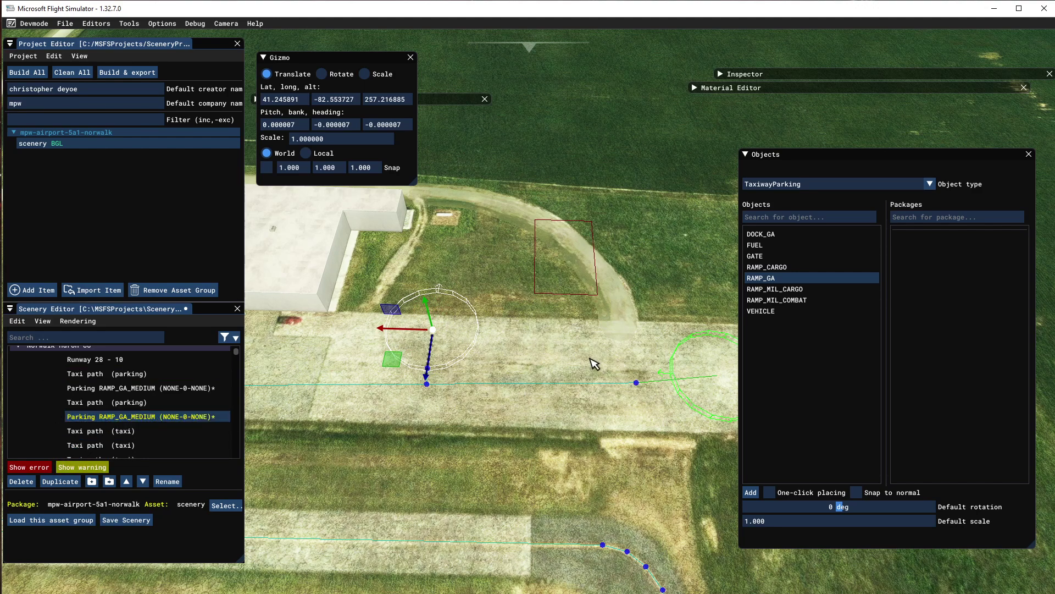
pyautogui.click(440, 373)
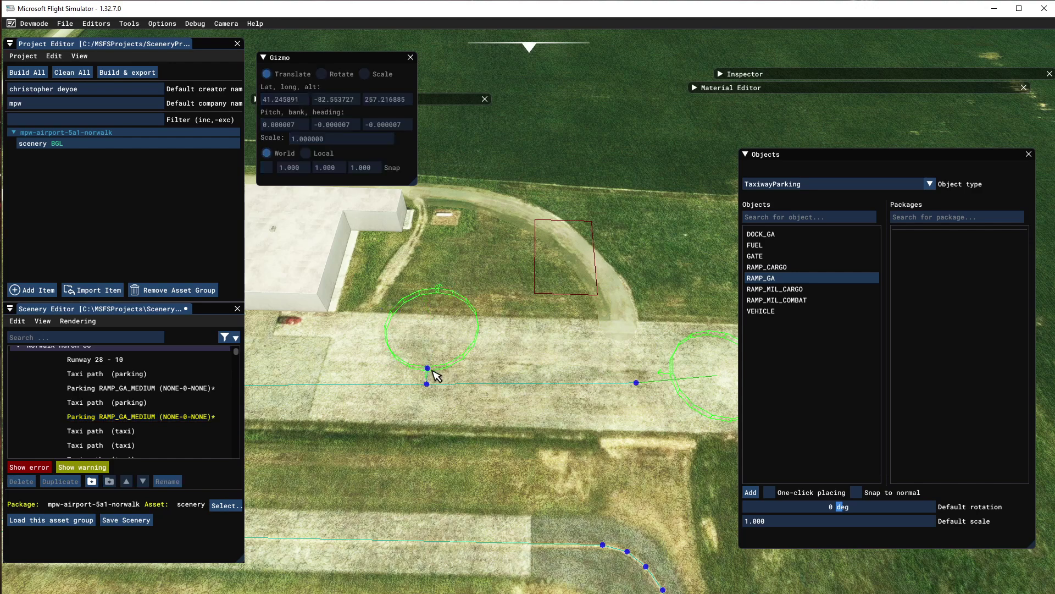
pyautogui.click(428, 368)
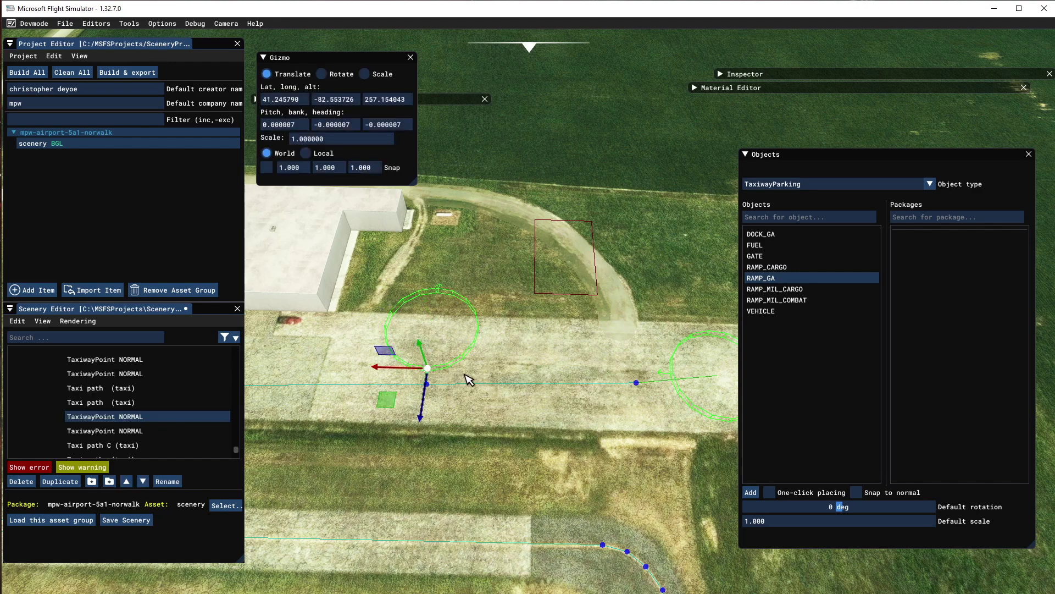
pyautogui.click(478, 343)
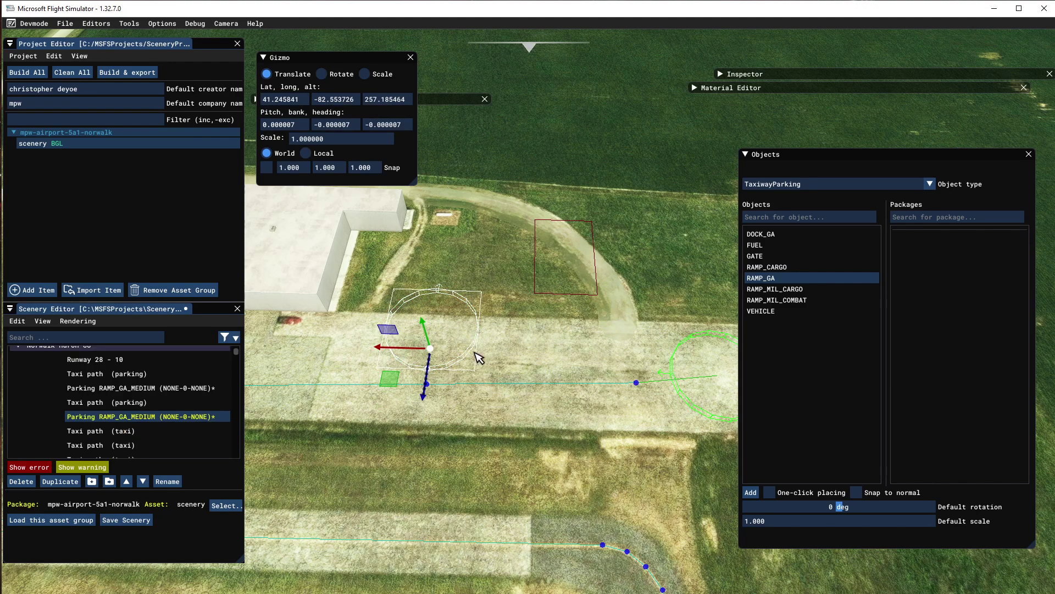
pyautogui.rightClick(443, 327)
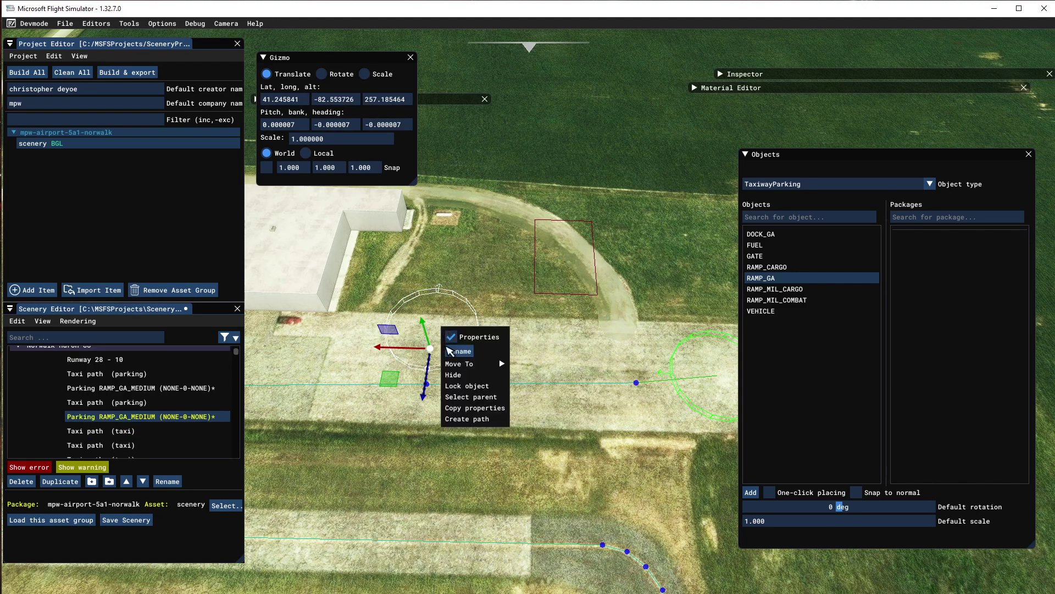
pyautogui.click(466, 420)
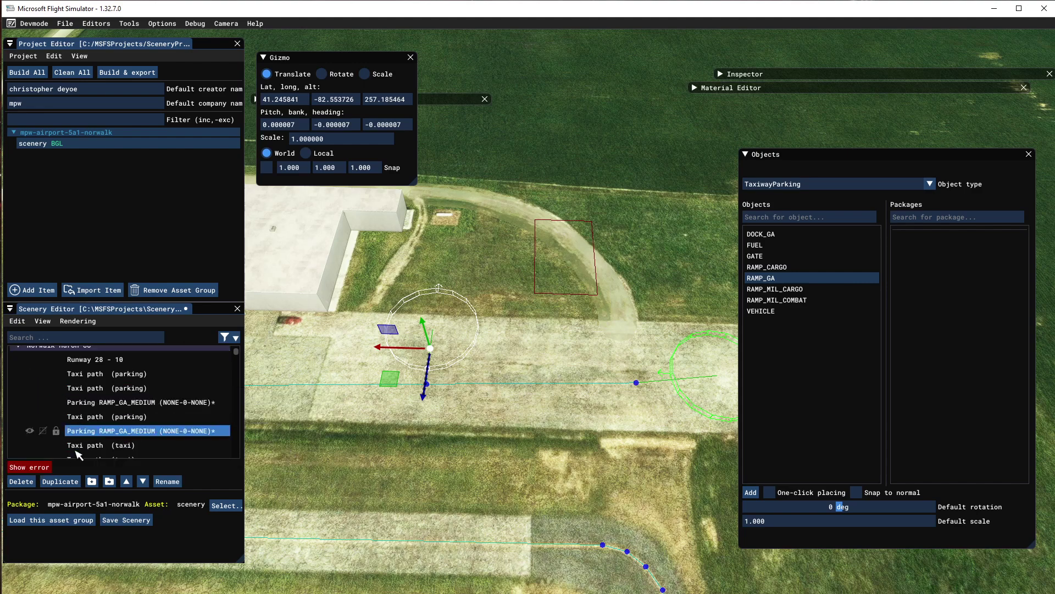
# Check which scenery object the reported error refers to and return to the two parking spots
pyautogui.click(40, 469)
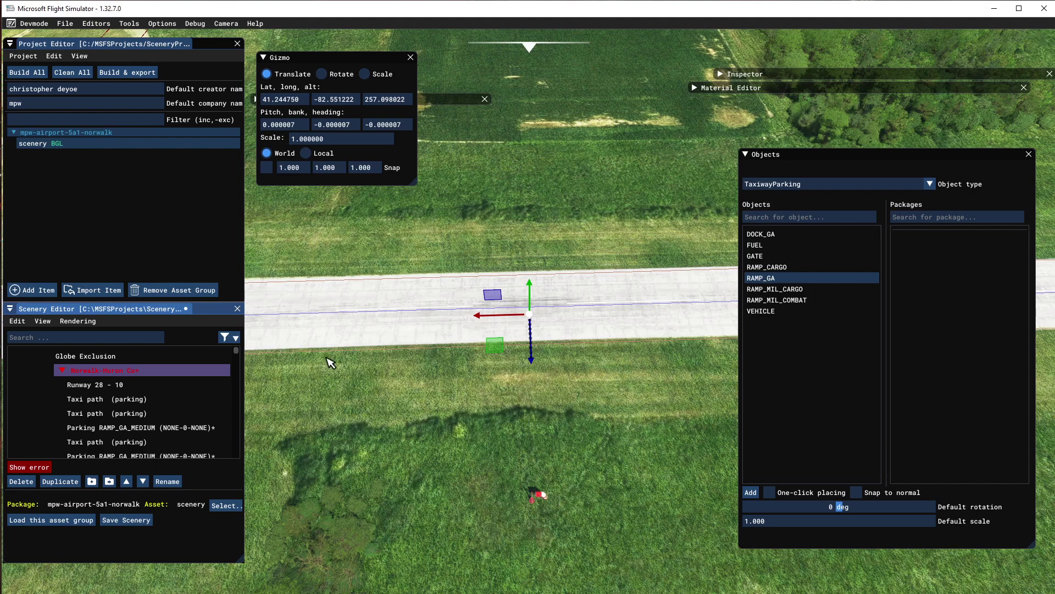
pyautogui.scroll(-3, 323, 359)
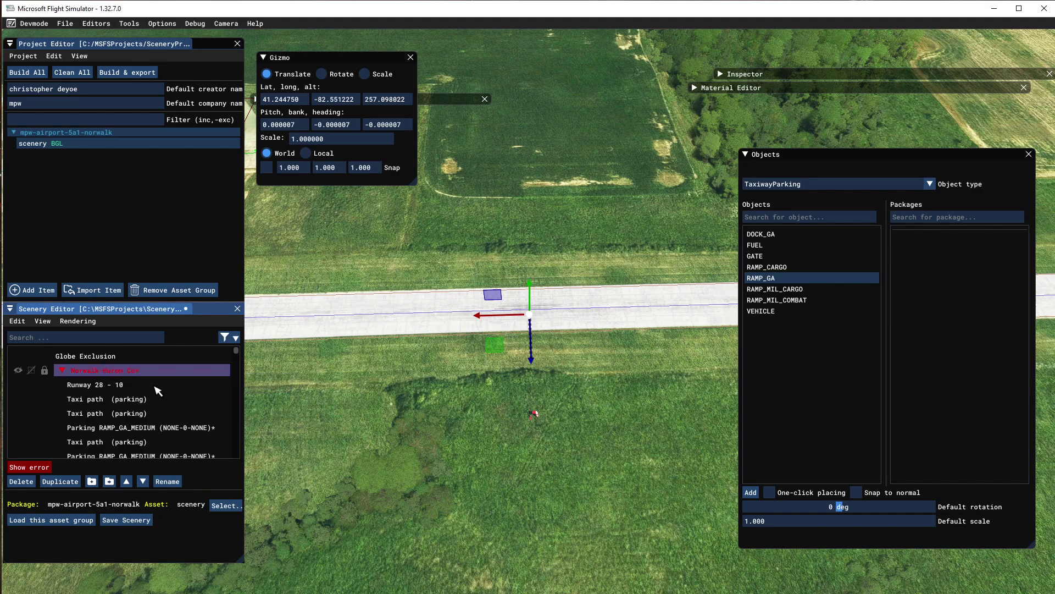
pyautogui.scroll(-3, 380, 414)
pyautogui.moveTo(369, 380); pyautogui.dragTo(510, 466, button='middle')
pyautogui.scroll(3, 437, 456)
pyautogui.scroll(1, 473, 452)
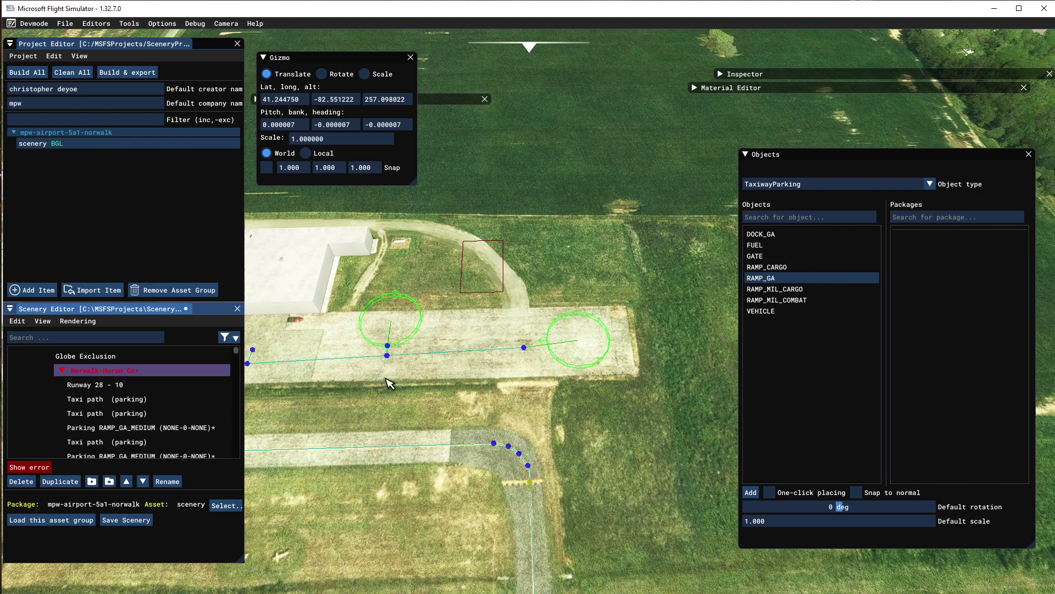
# Set the parking spot at the strip's end to name PARKING and number 1 in its properties
pyautogui.click(573, 322)
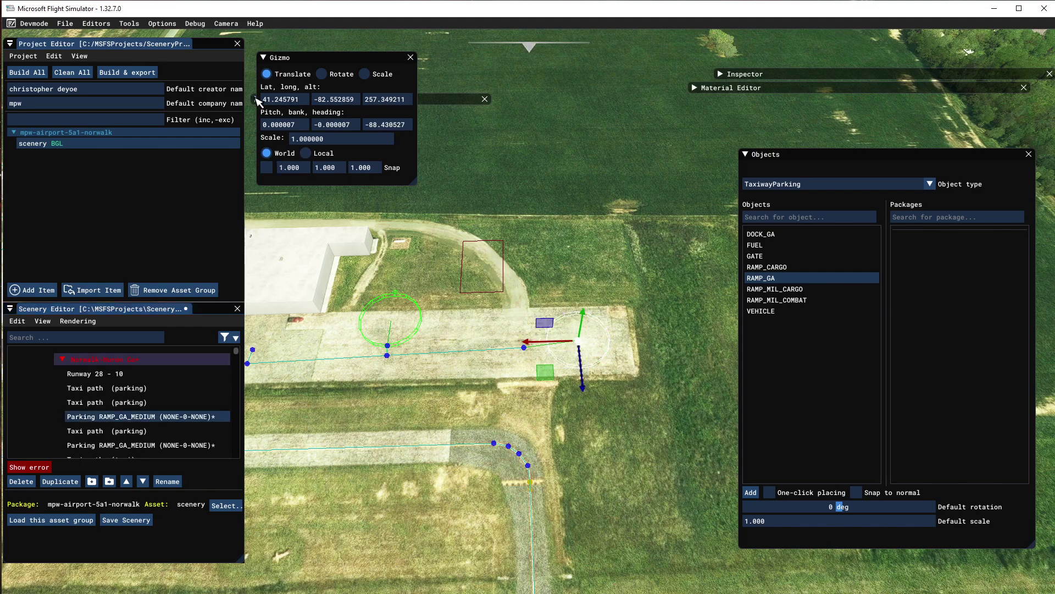
pyautogui.click(264, 57)
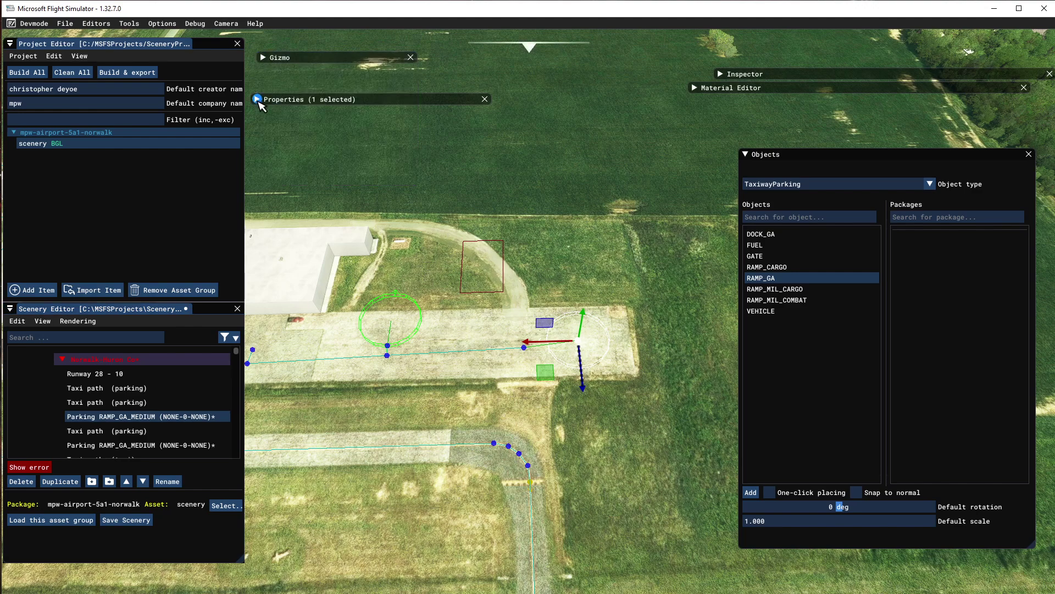
pyautogui.click(257, 99)
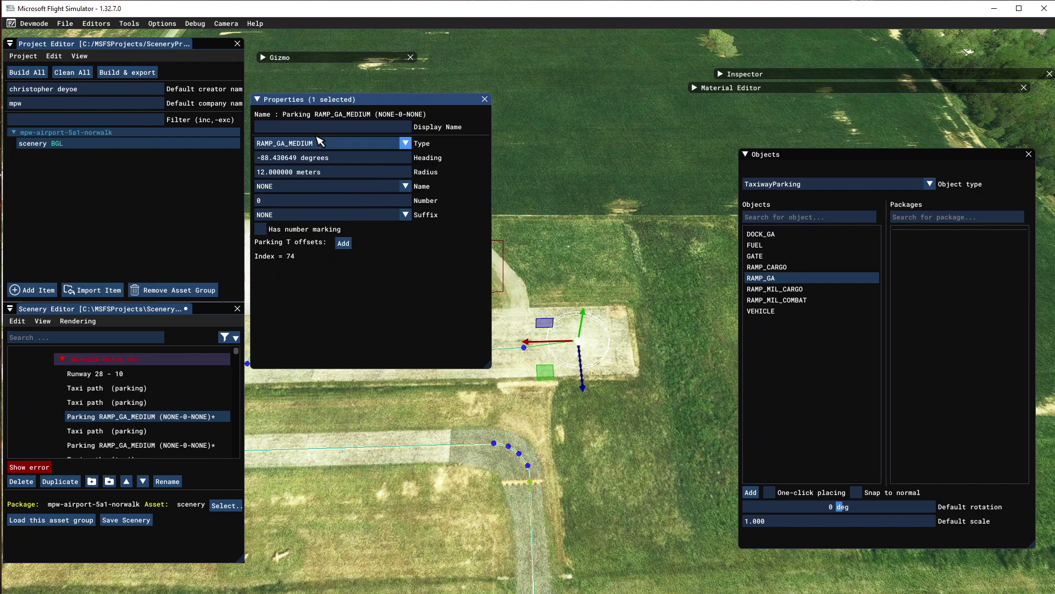
pyautogui.click(405, 187)
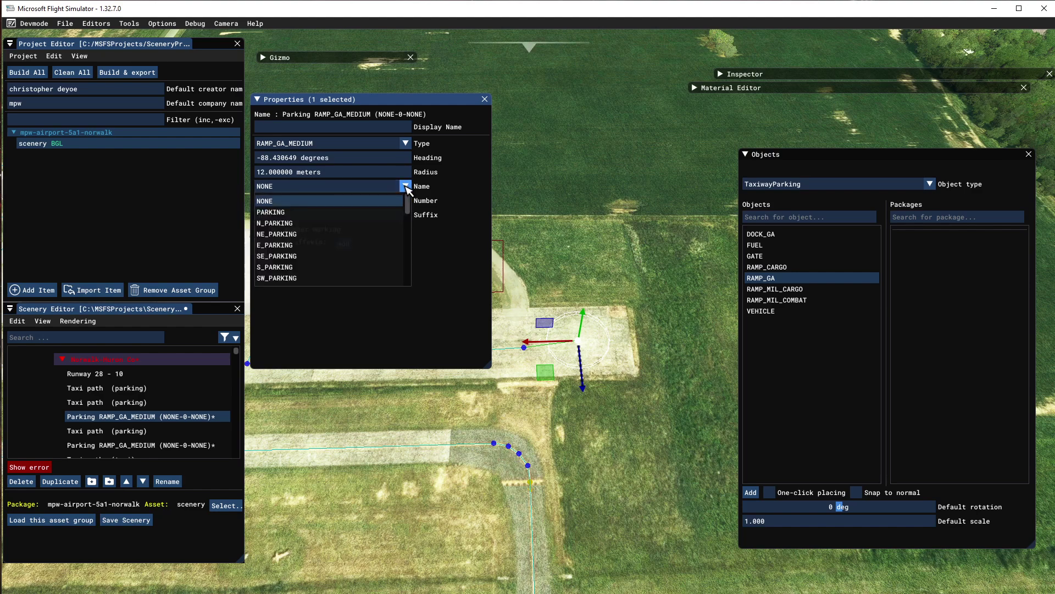
pyautogui.click(269, 213)
pyautogui.click(269, 202)
pyautogui.write('1')
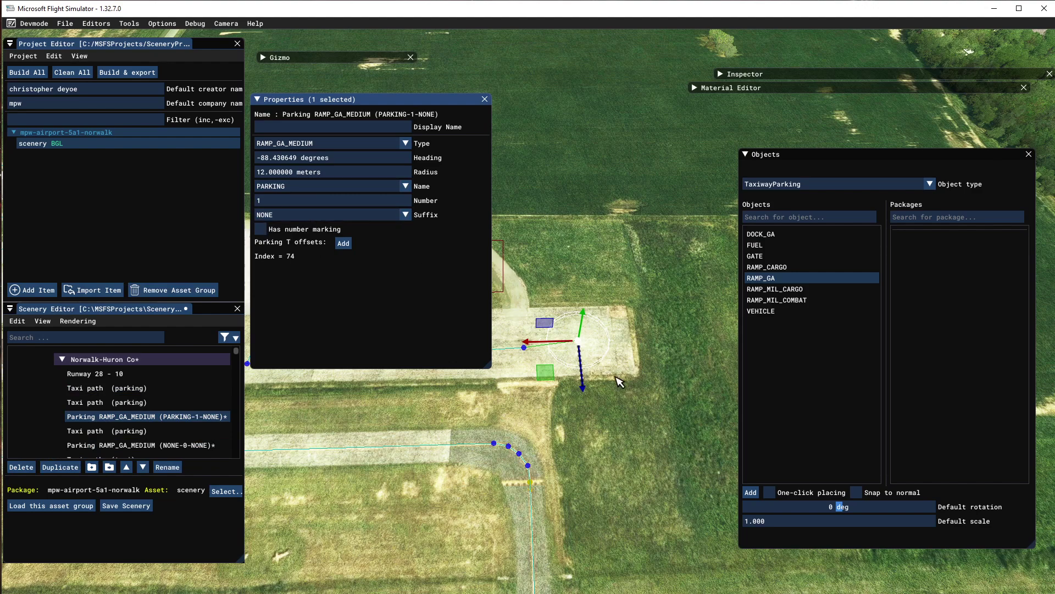
# Set the parking spot near the large building to name PARKING and number 2 in its properties
pyautogui.moveTo(396, 99)
pyautogui.mouseDown()
pyautogui.moveTo(397, 112)
pyautogui.moveTo(517, 124)
pyautogui.moveTo(588, 58)
pyautogui.mouseUp()
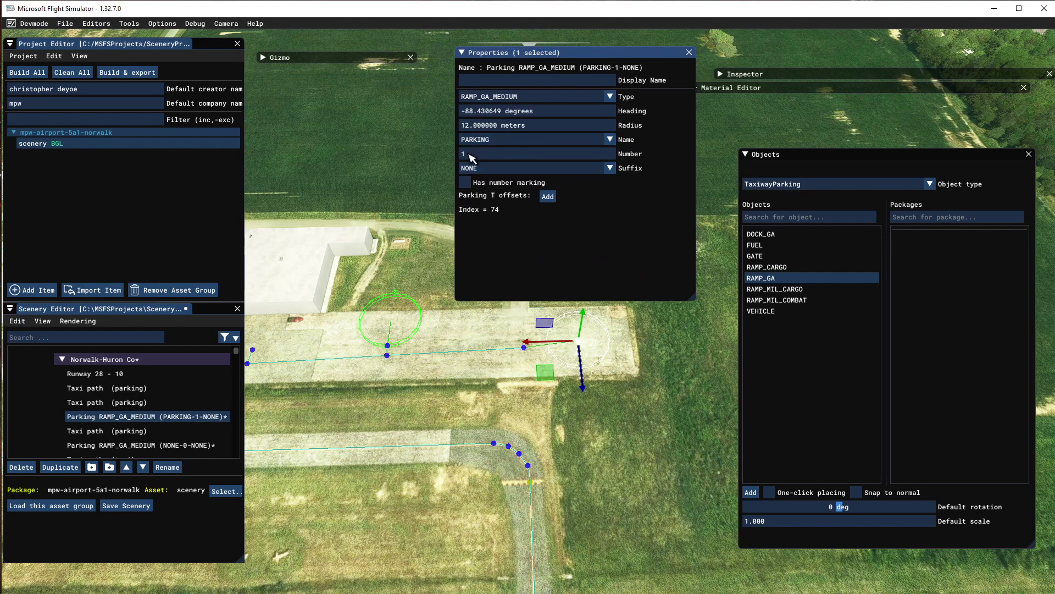
pyautogui.click(425, 318)
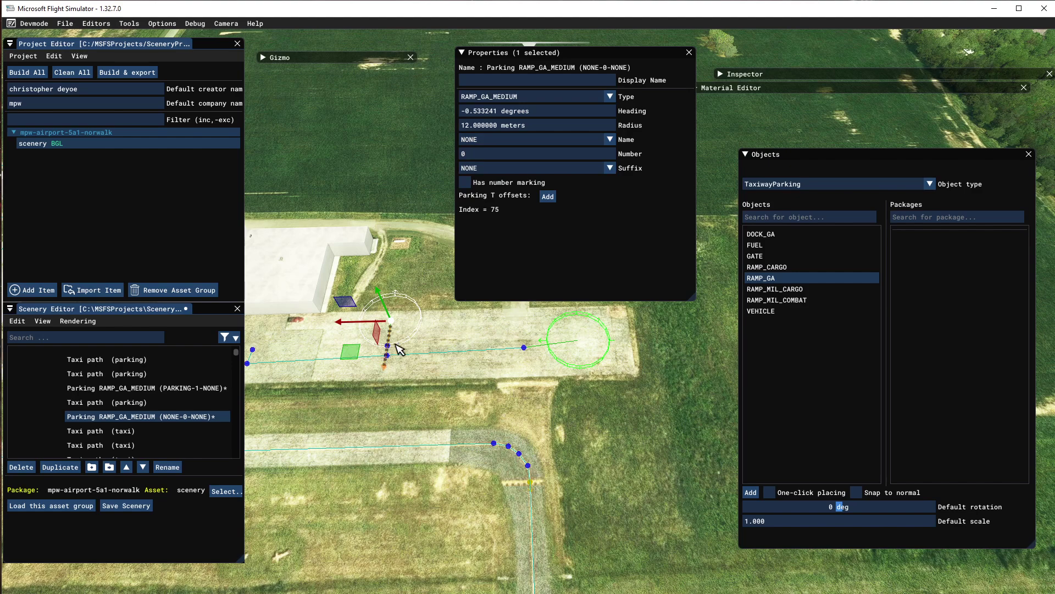
pyautogui.click(605, 139)
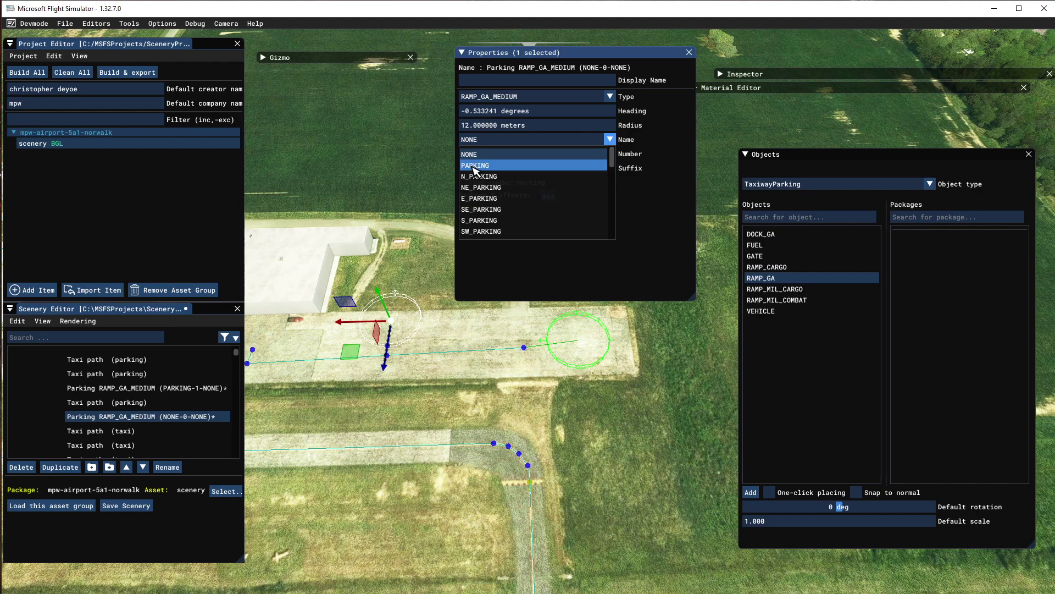
pyautogui.click(474, 166)
pyautogui.click(470, 153)
pyautogui.press('BackSpace')
pyautogui.write('1')
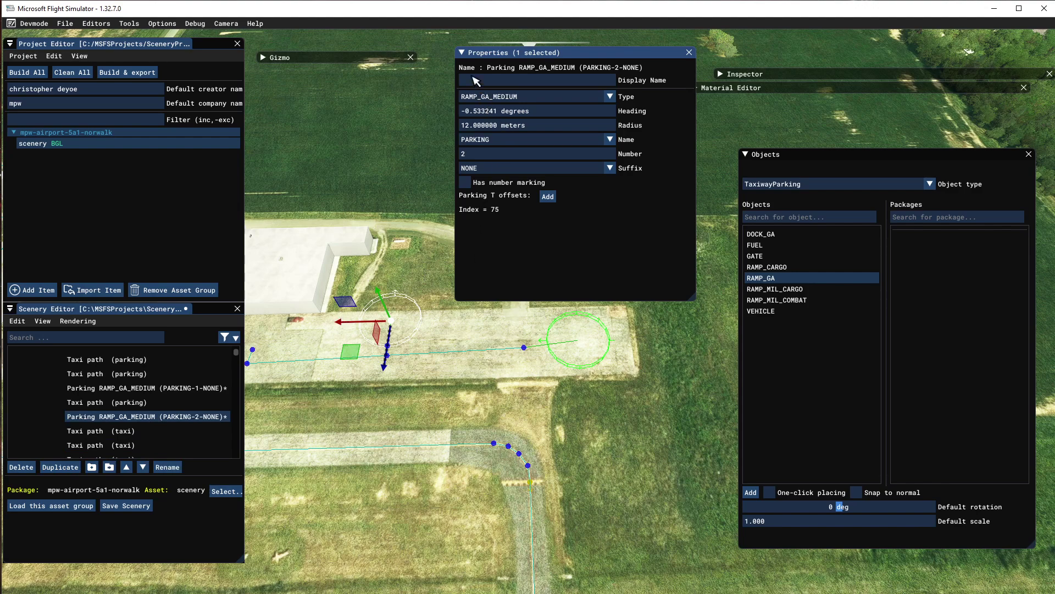
pyautogui.click(473, 154)
pyautogui.click(464, 54)
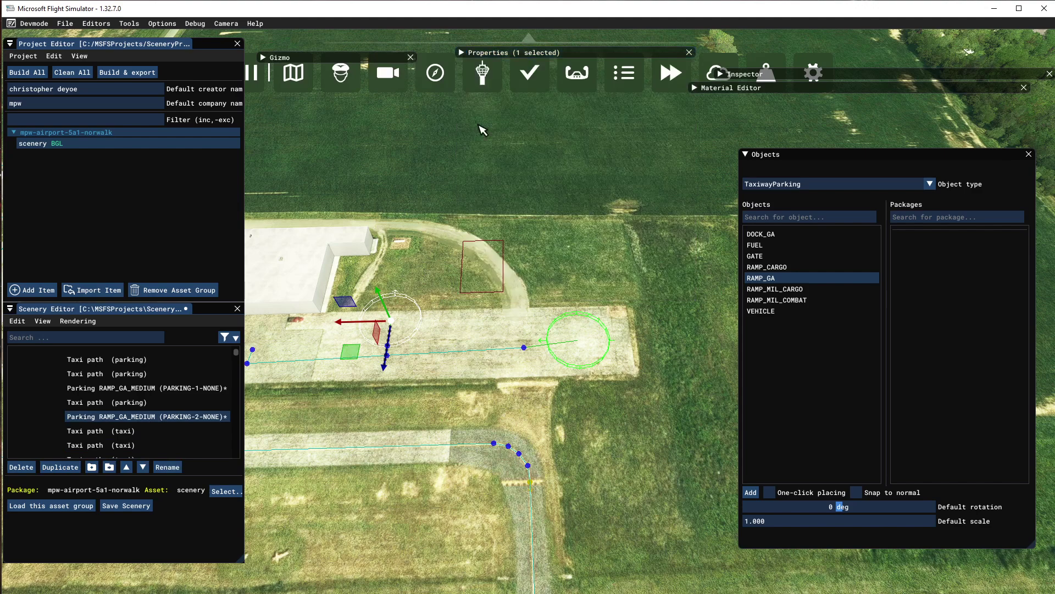
# Review the two numbered parking spots on the strip by selecting each in turn
pyautogui.click(609, 338)
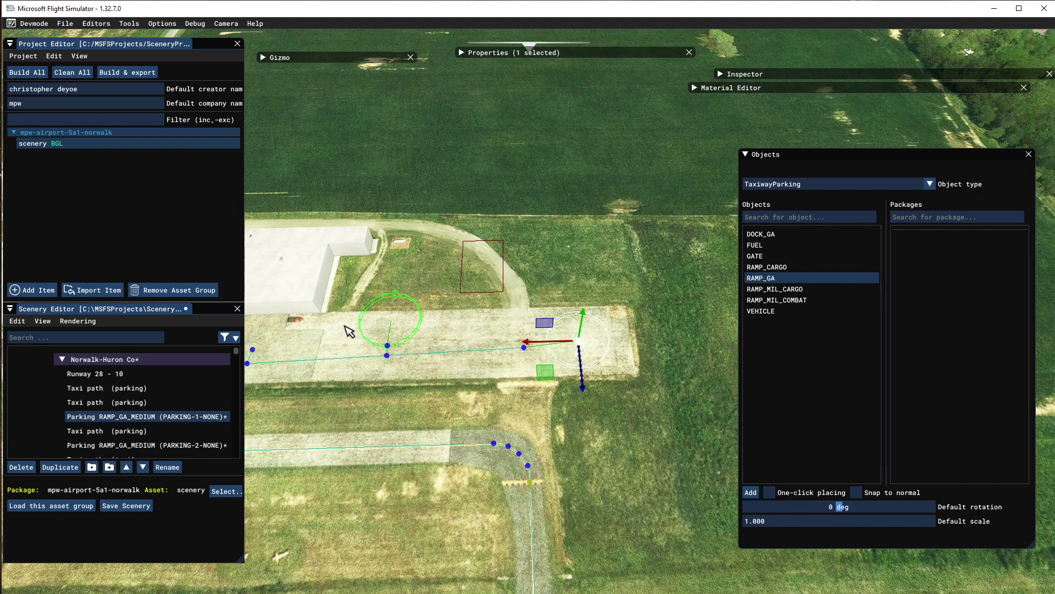
pyautogui.click(423, 315)
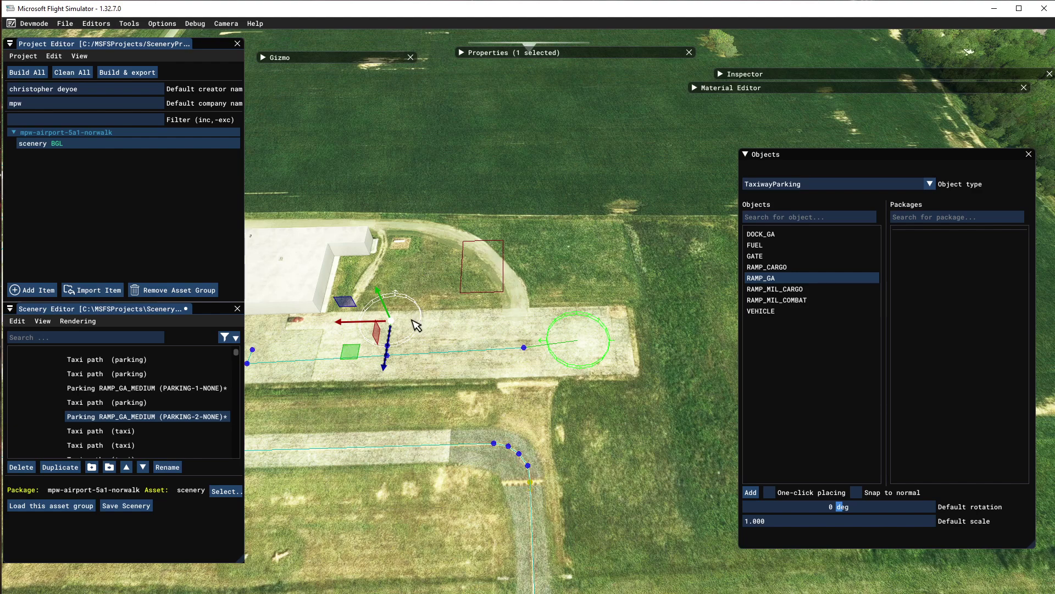
pyautogui.scroll(-2, 544, 404)
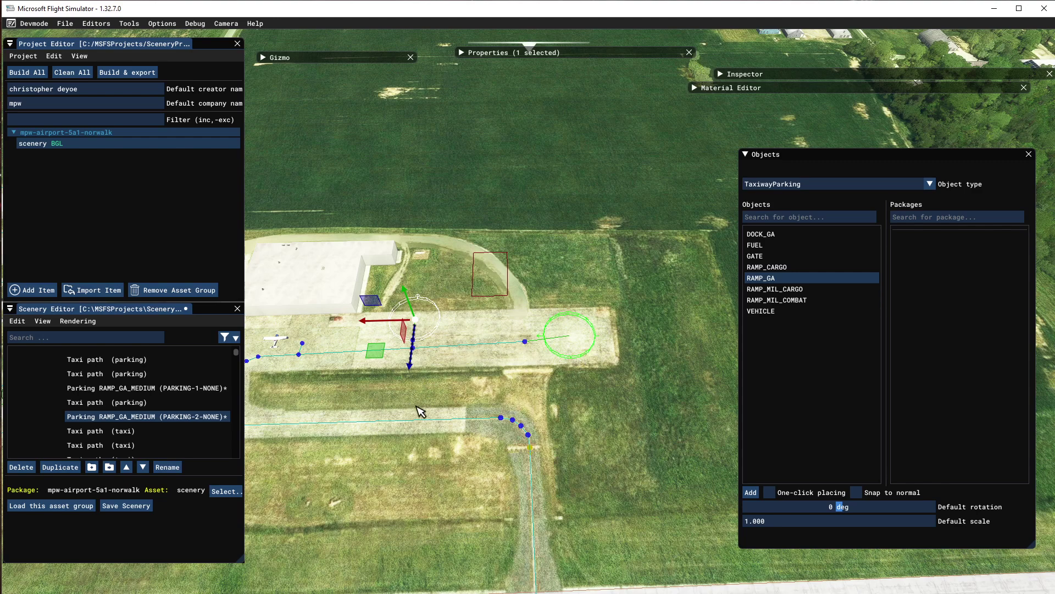
# Add a RAMP_GA parking spot on the apron in front of the lattice tower, beside the unlinked end of the taxiway branch
pyautogui.press('a')
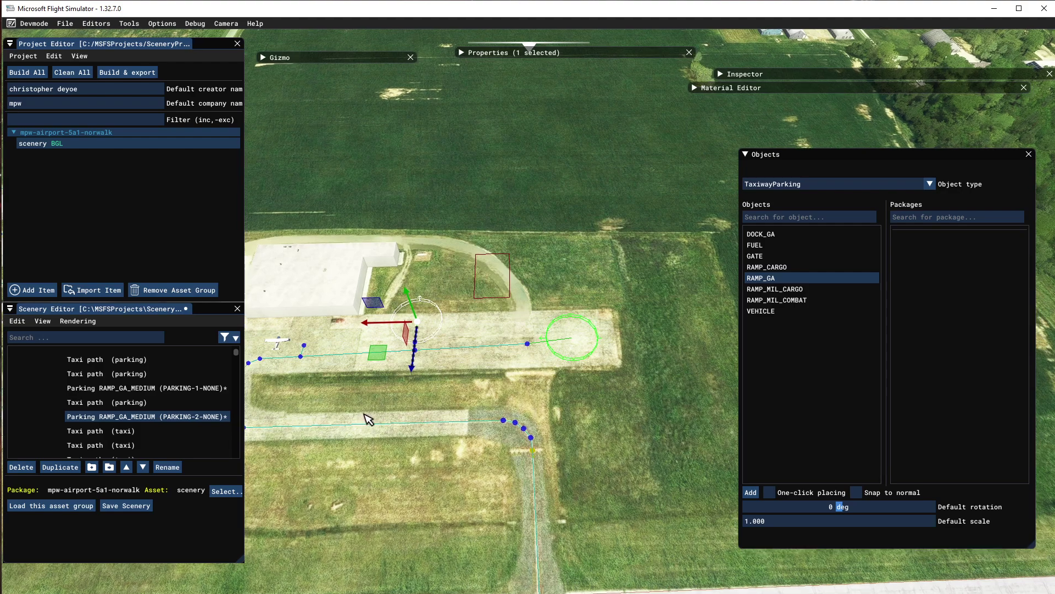
pyautogui.press('a')
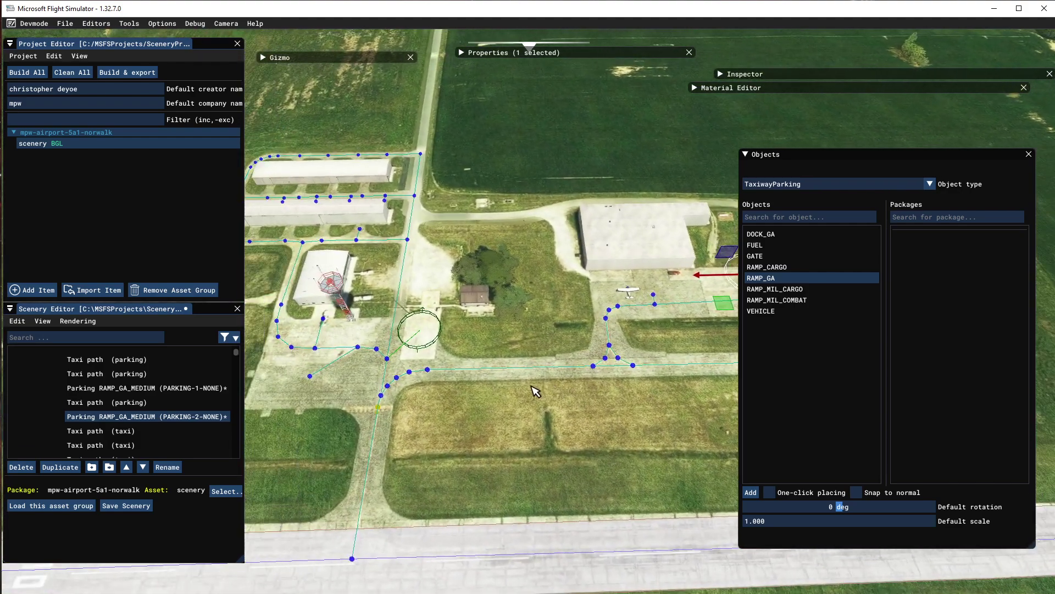
pyautogui.press('w')
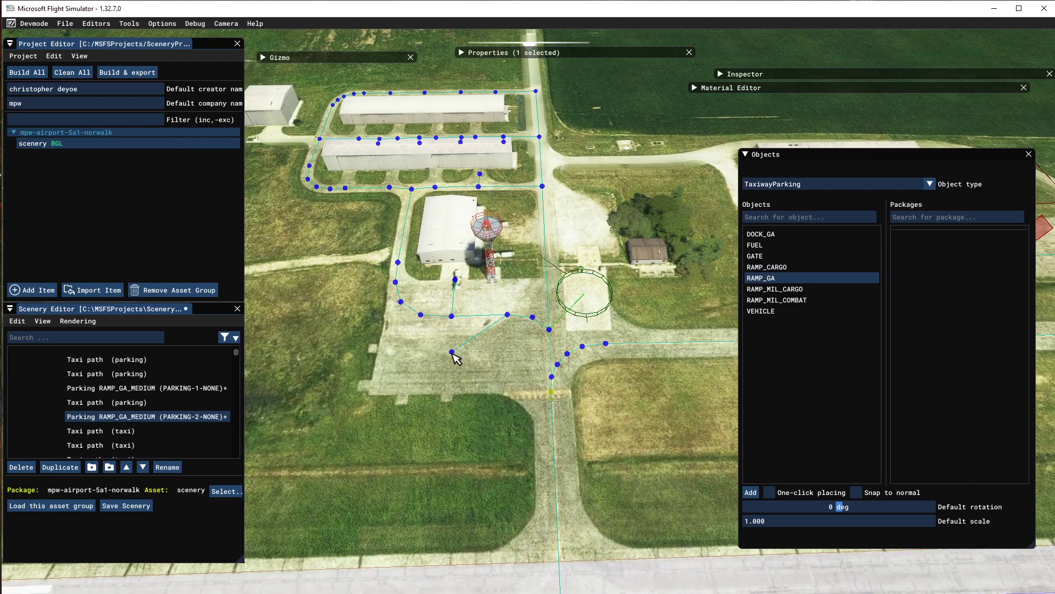
pyautogui.click(451, 352)
pyautogui.click(491, 356)
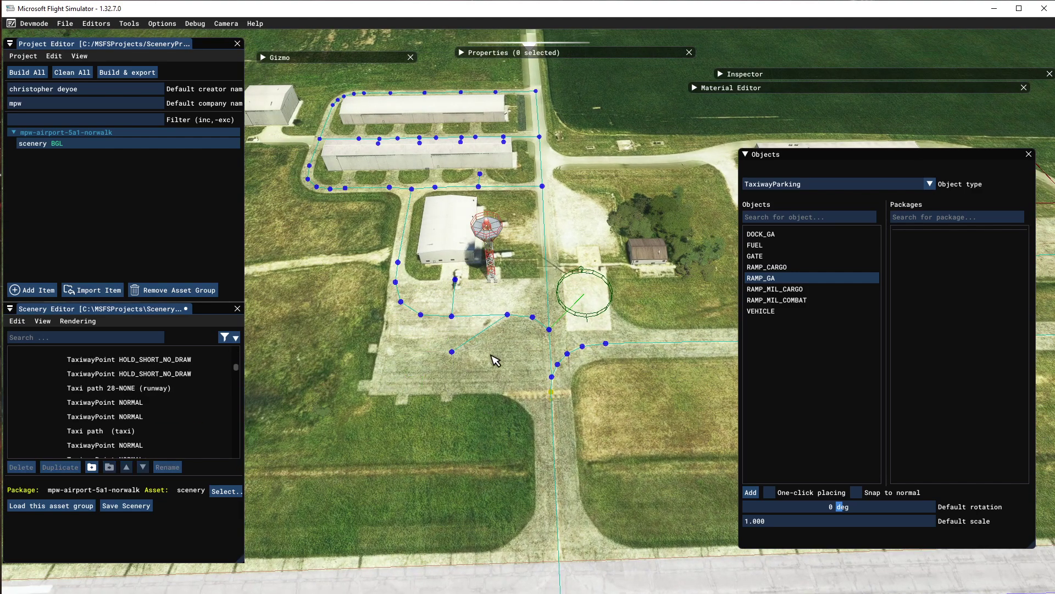
pyautogui.click(758, 279)
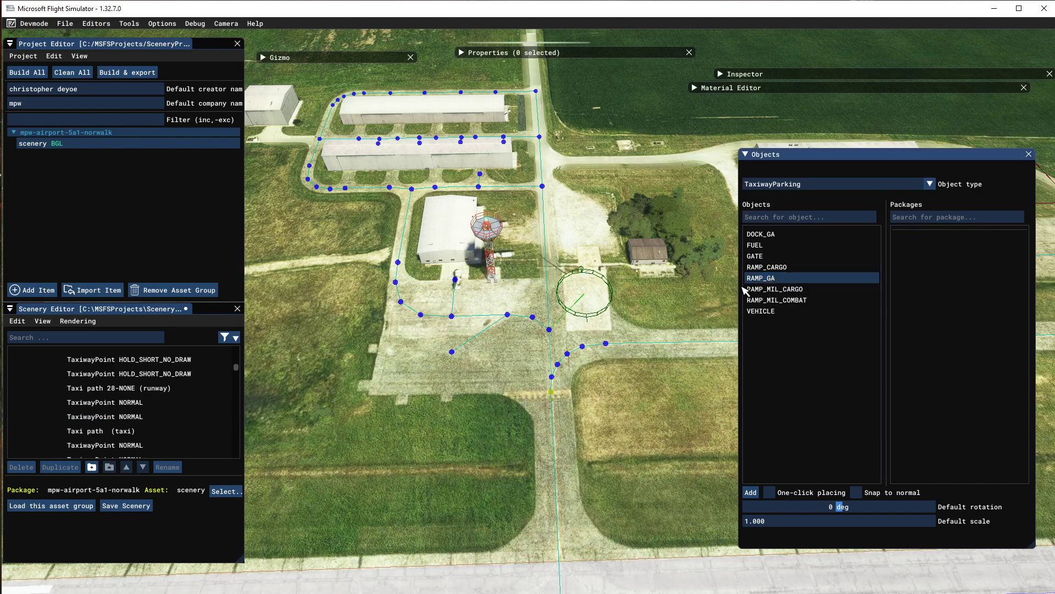
pyautogui.click(751, 492)
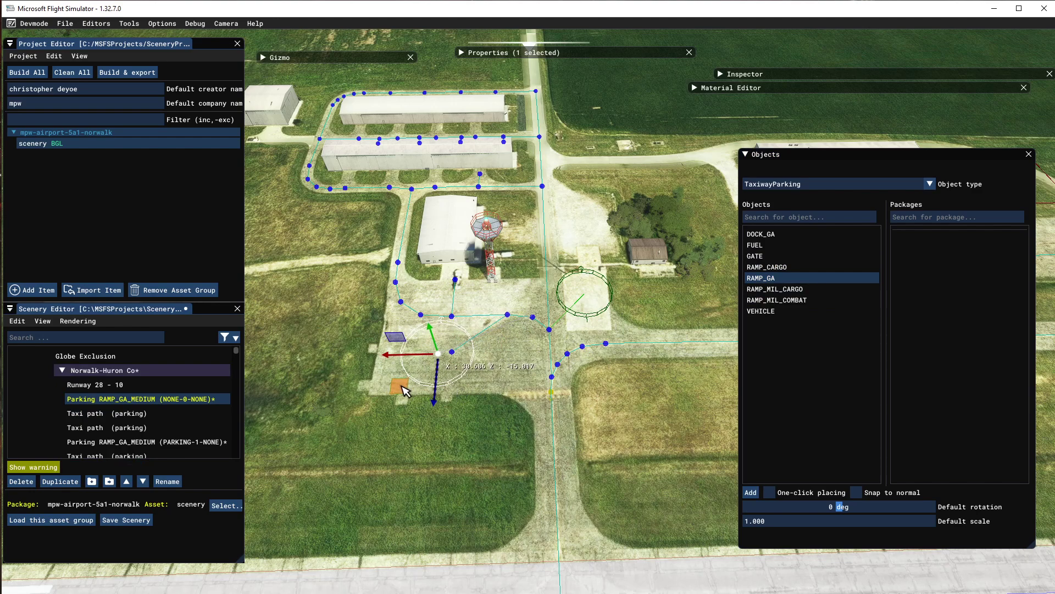
pyautogui.click(404, 390)
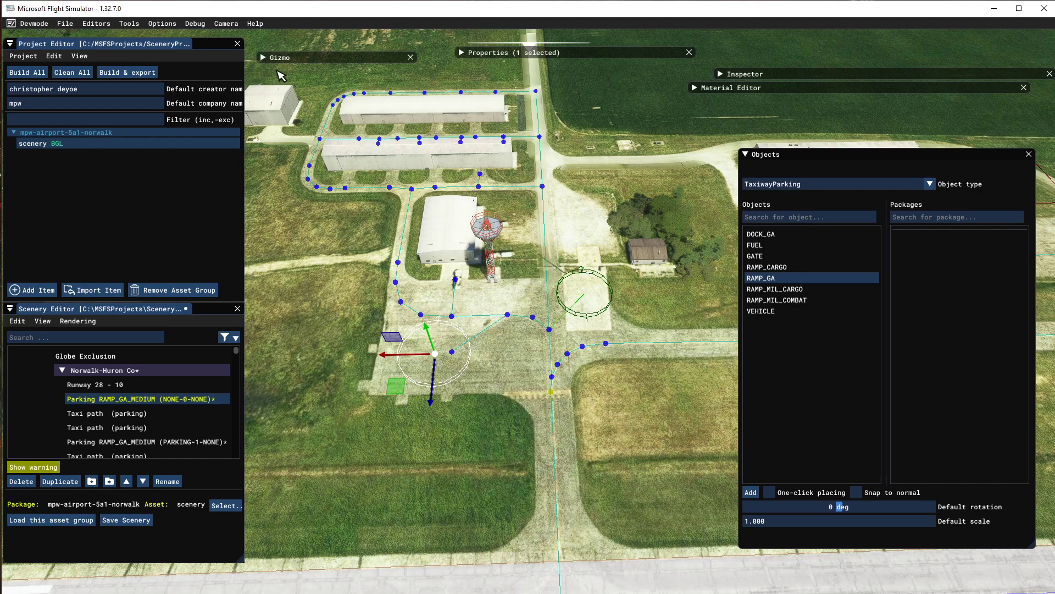
# Rotate the new apron parking spot to a heading of about 87 degrees
pyautogui.click(263, 57)
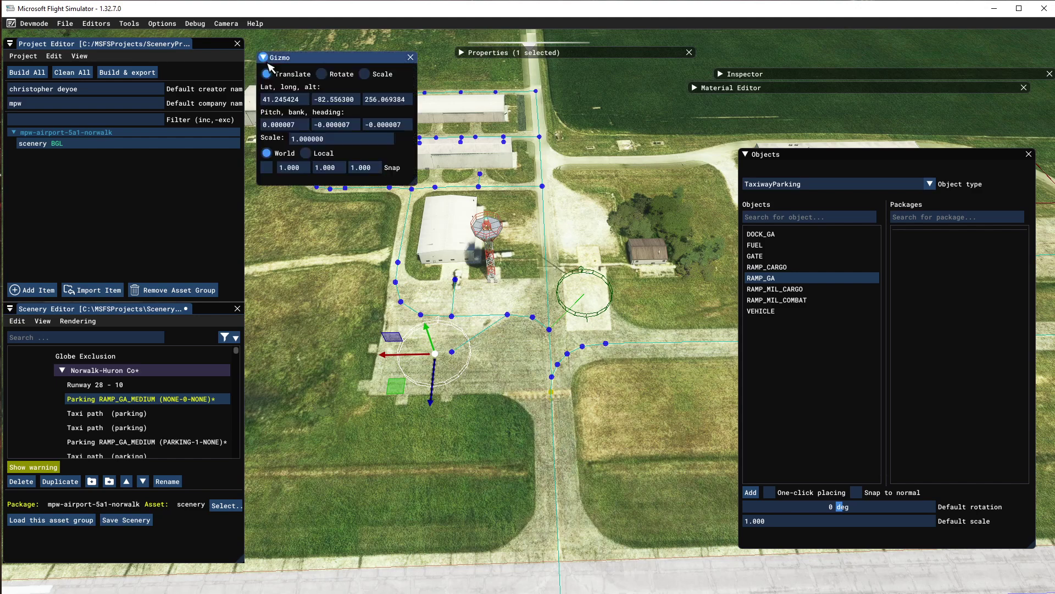
pyautogui.click(322, 75)
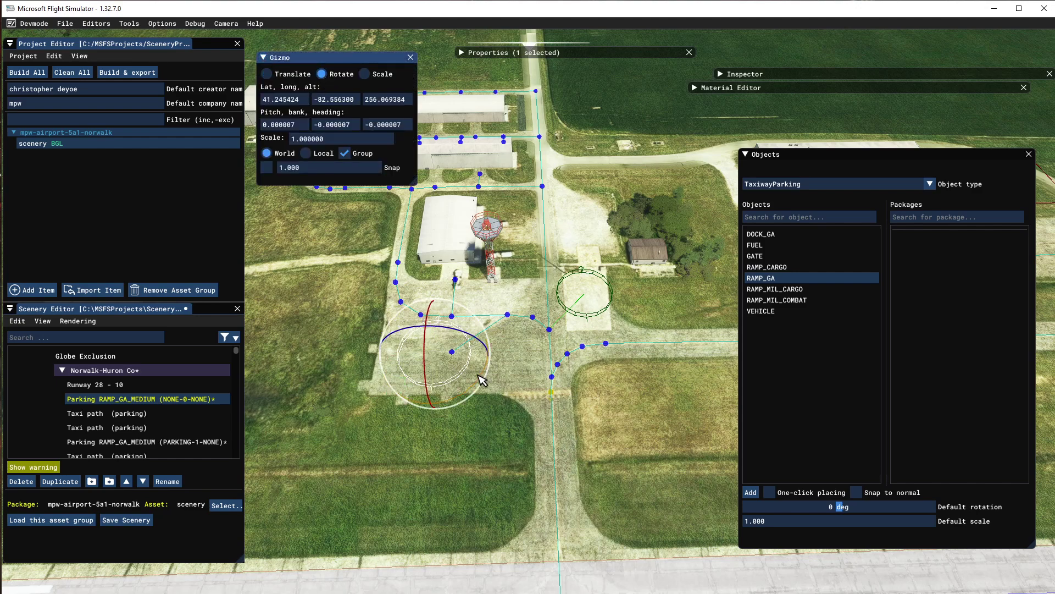
pyautogui.moveTo(486, 383); pyautogui.dragTo(434, 385)
pyautogui.scroll(3, 461, 395)
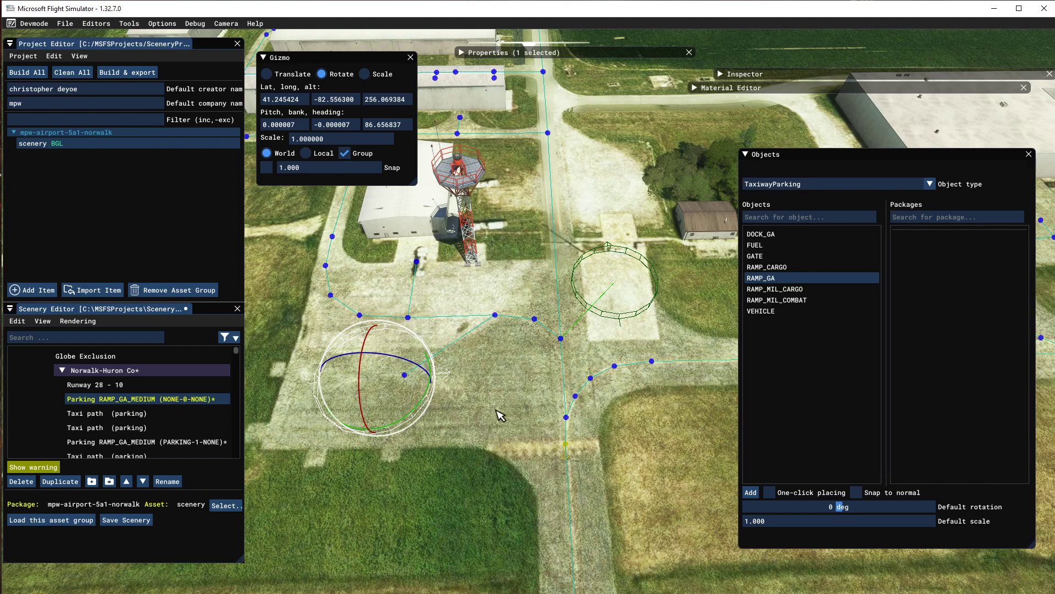
# Create a path linking the nearby taxiway point to the new apron parking spot
pyautogui.click(466, 402)
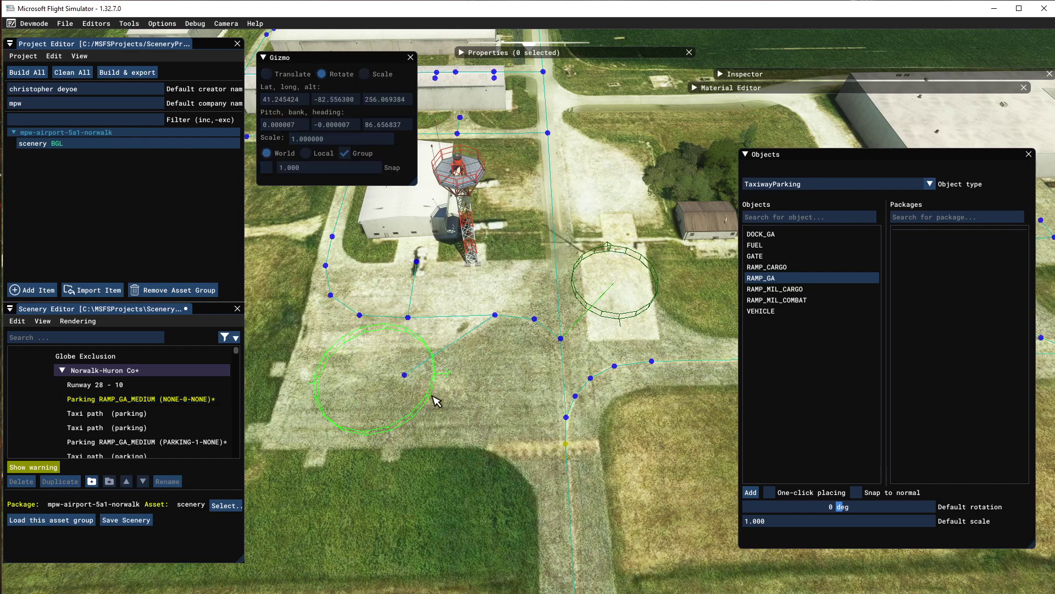
pyautogui.click(405, 376)
pyautogui.click(406, 376)
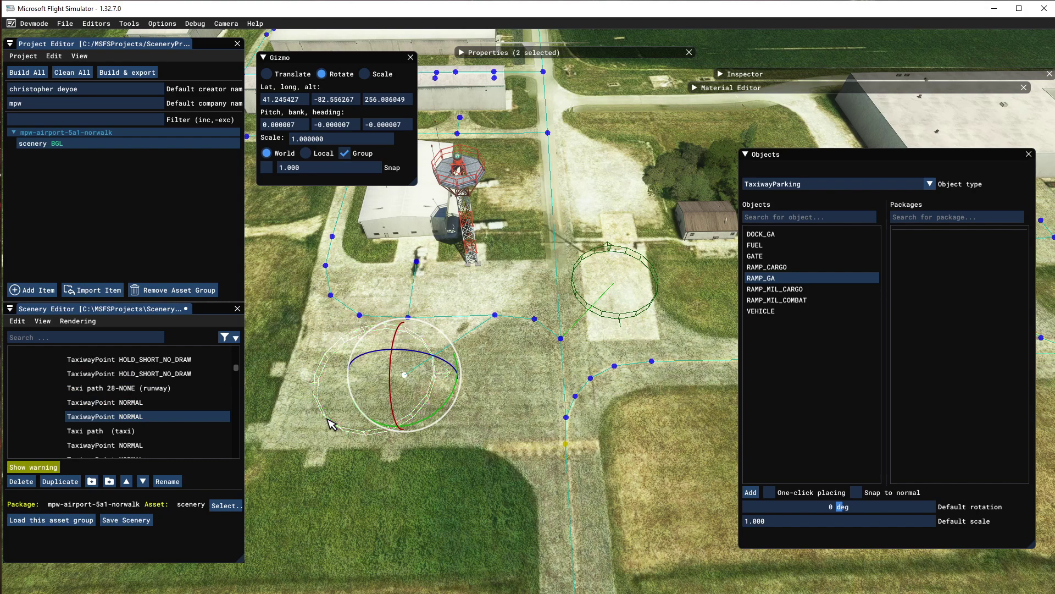
pyautogui.keyDown('ctrl'); pyautogui.click(331, 424); pyautogui.keyUp('ctrl')
pyautogui.rightClick(406, 400)
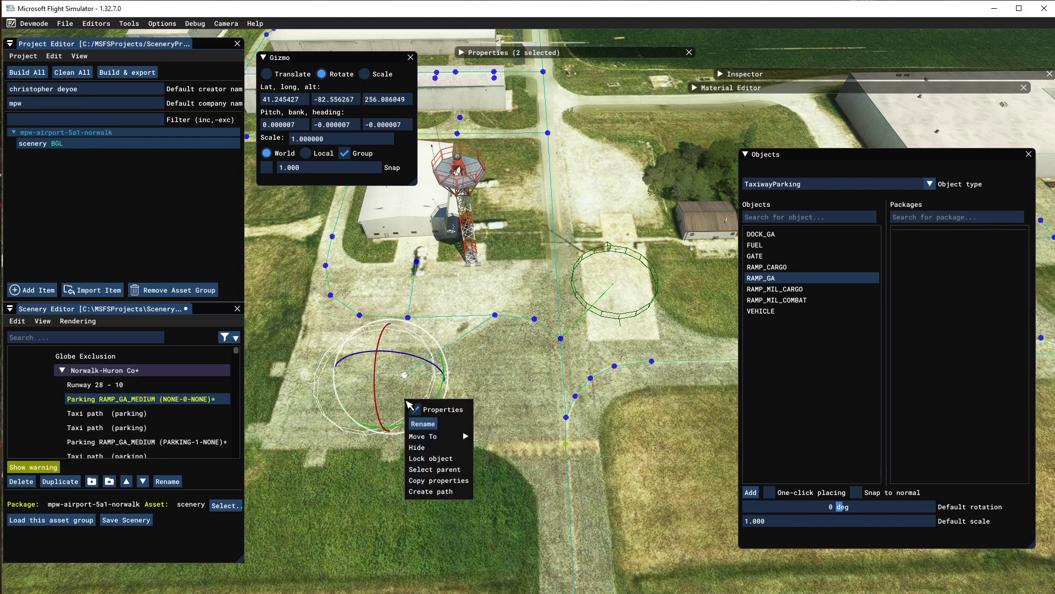
pyautogui.click(431, 499)
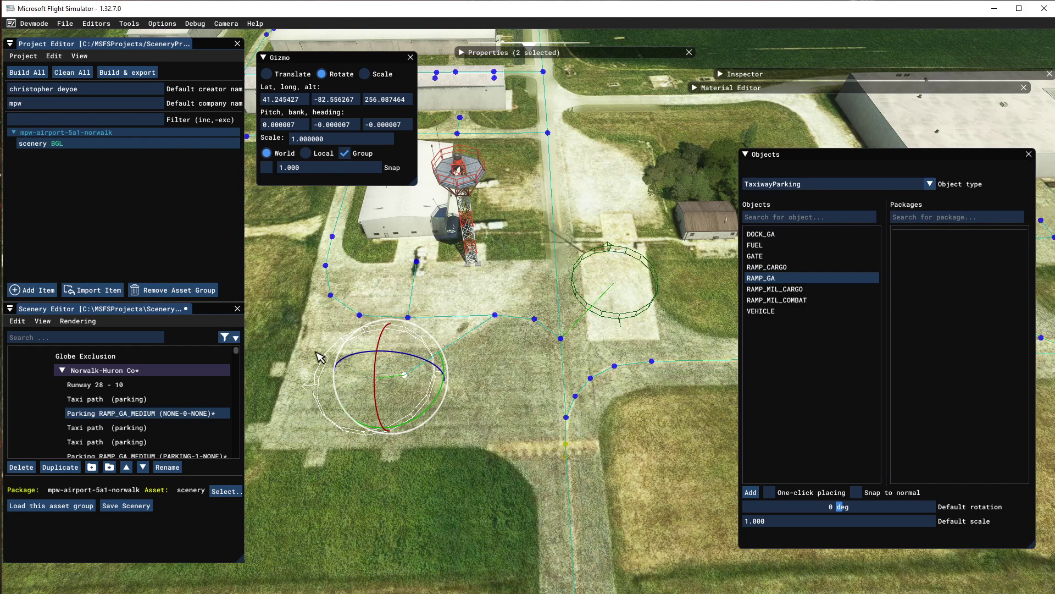
# Set the apron parking spot to name PARKING and number 3 in its properties, and save the scenery
pyautogui.click(462, 52)
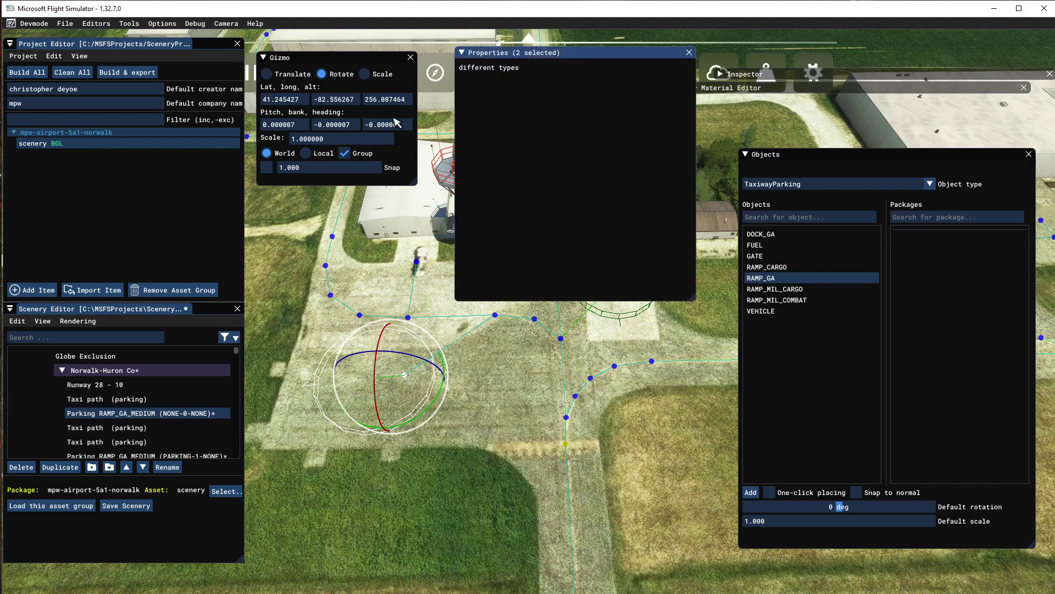
pyautogui.click(335, 429)
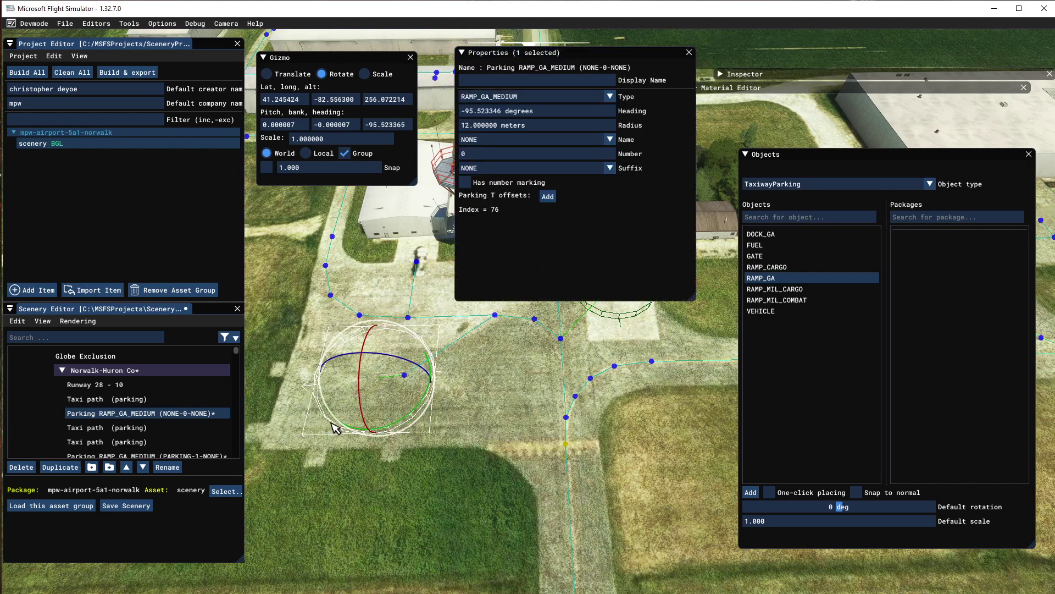
pyautogui.click(608, 140)
pyautogui.click(484, 165)
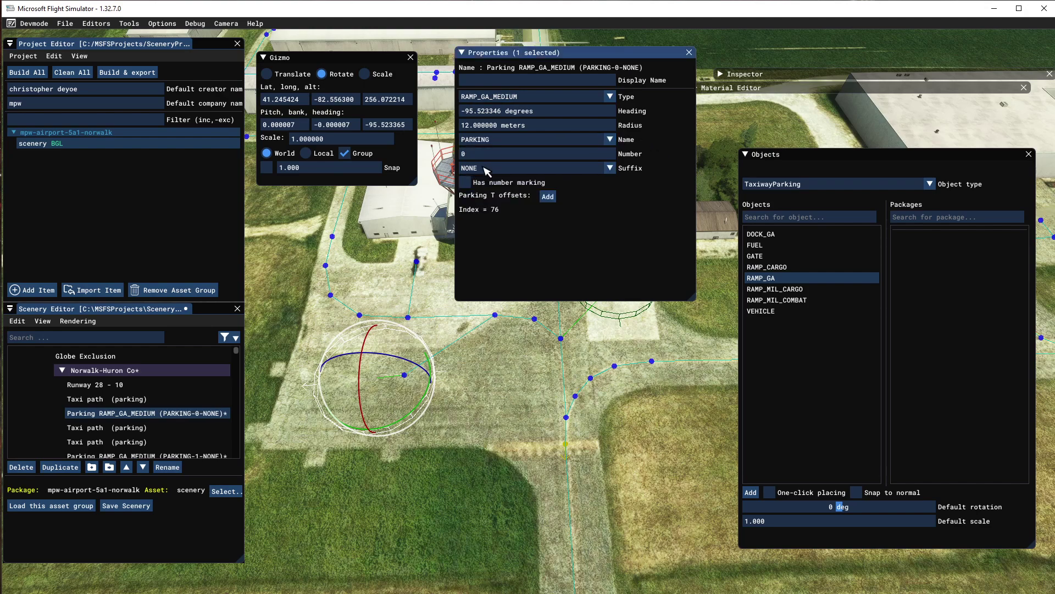
pyautogui.write('3')
pyautogui.click(461, 52)
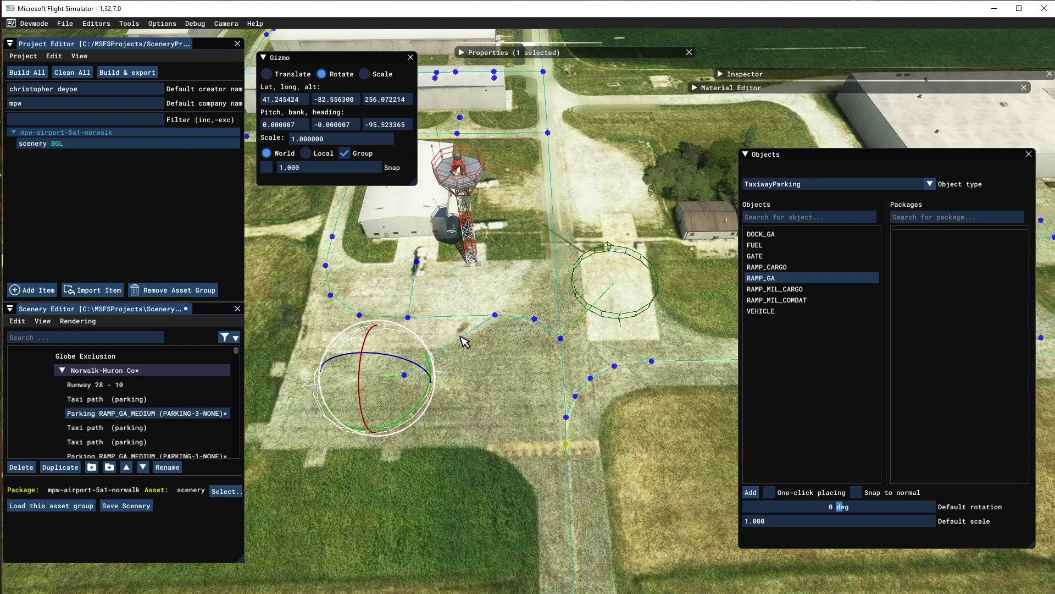
pyautogui.scroll(-4, 464, 342)
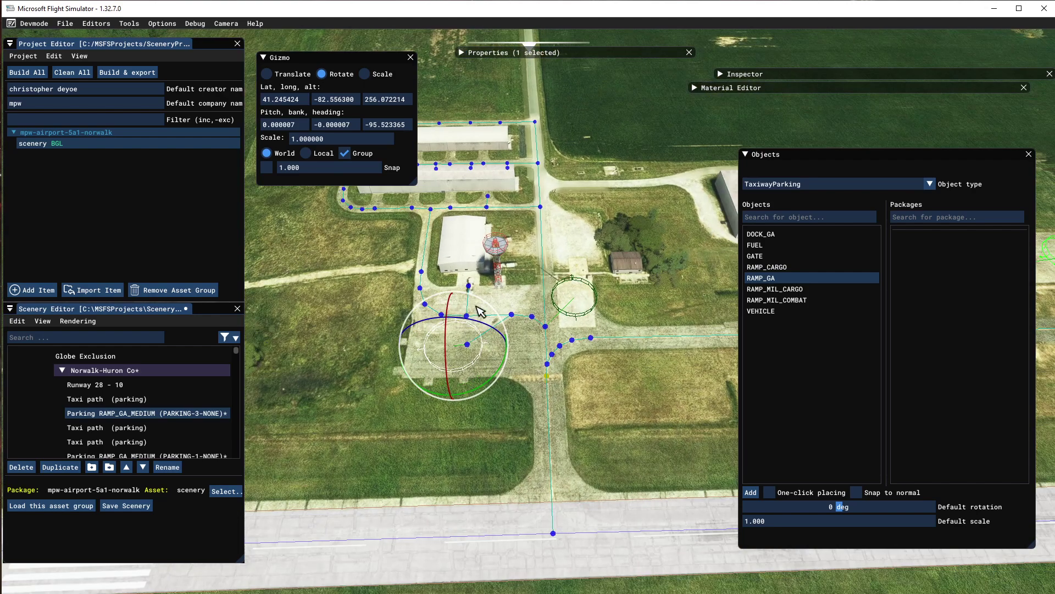
pyautogui.click(126, 505)
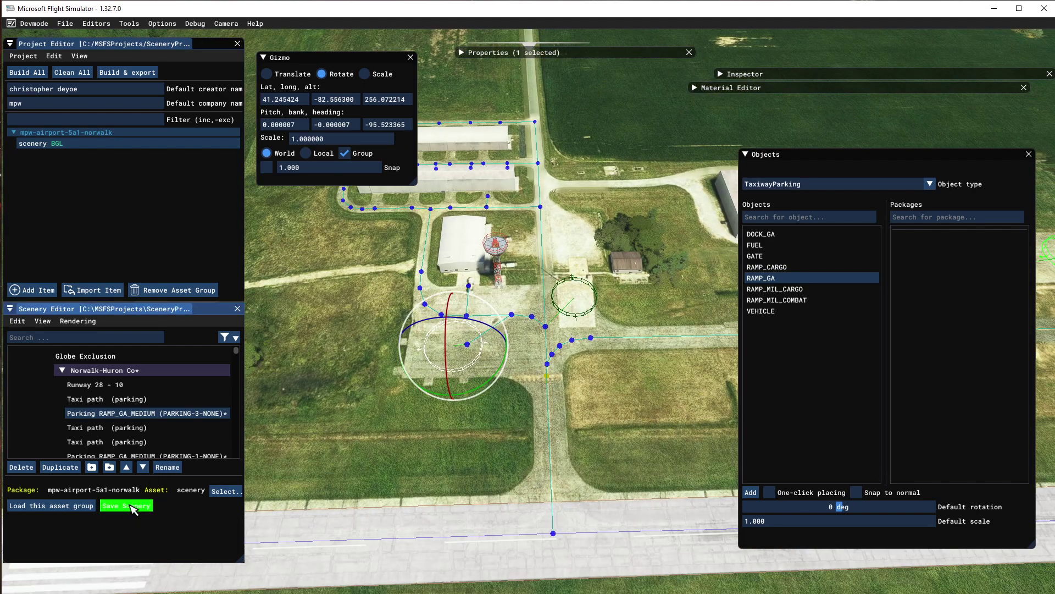
# Look over the parking spots and taxiway links from the tower apron to the strip by the large building
pyautogui.scroll(-2, 547, 360)
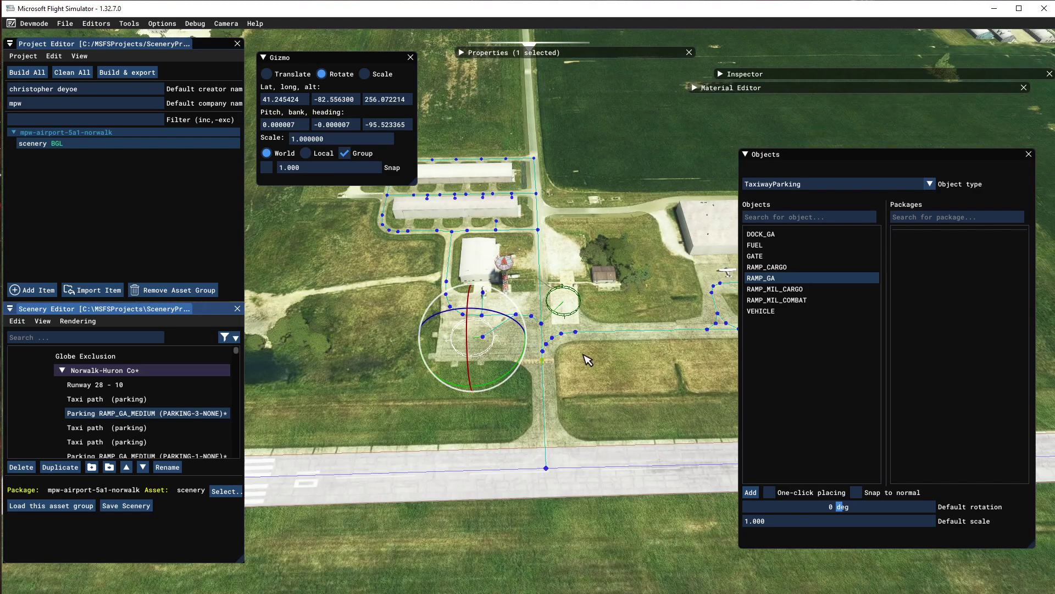
pyautogui.scroll(3, 632, 356)
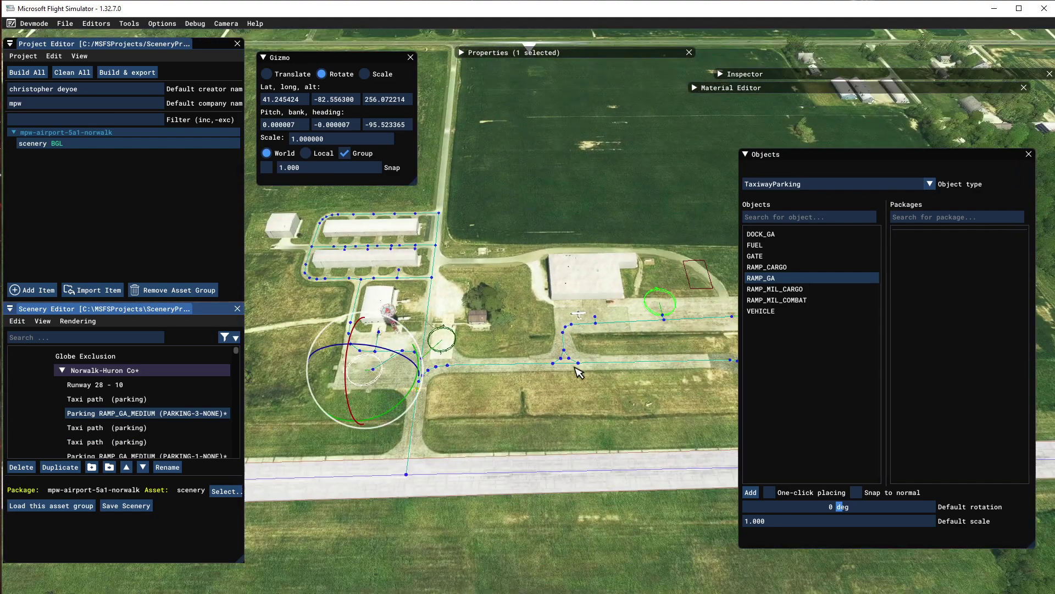
pyautogui.moveTo(579, 373); pyautogui.dragTo(591, 350, button='right')
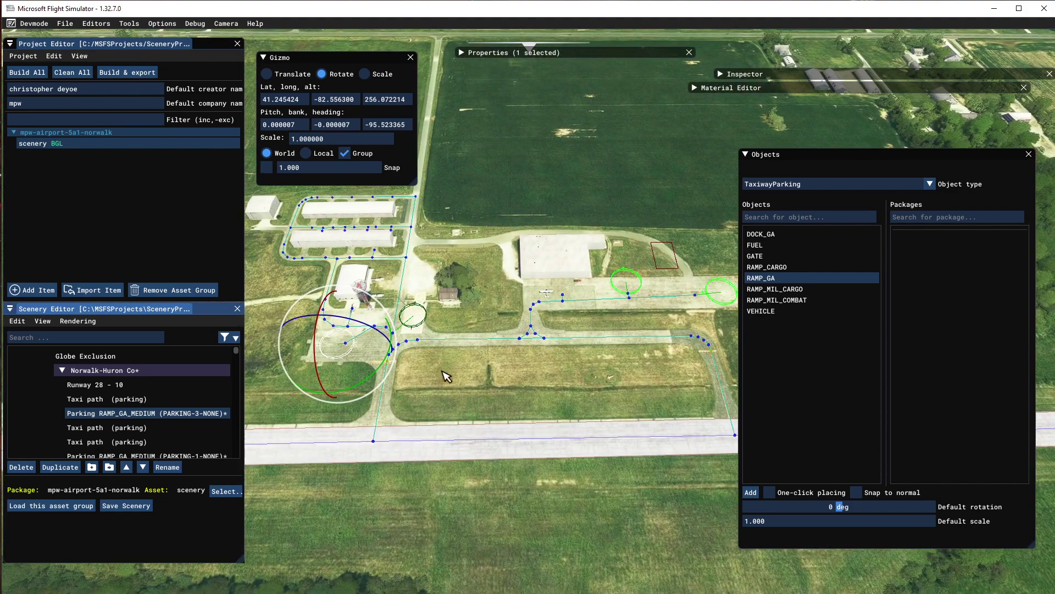
pyautogui.scroll(3, 447, 371)
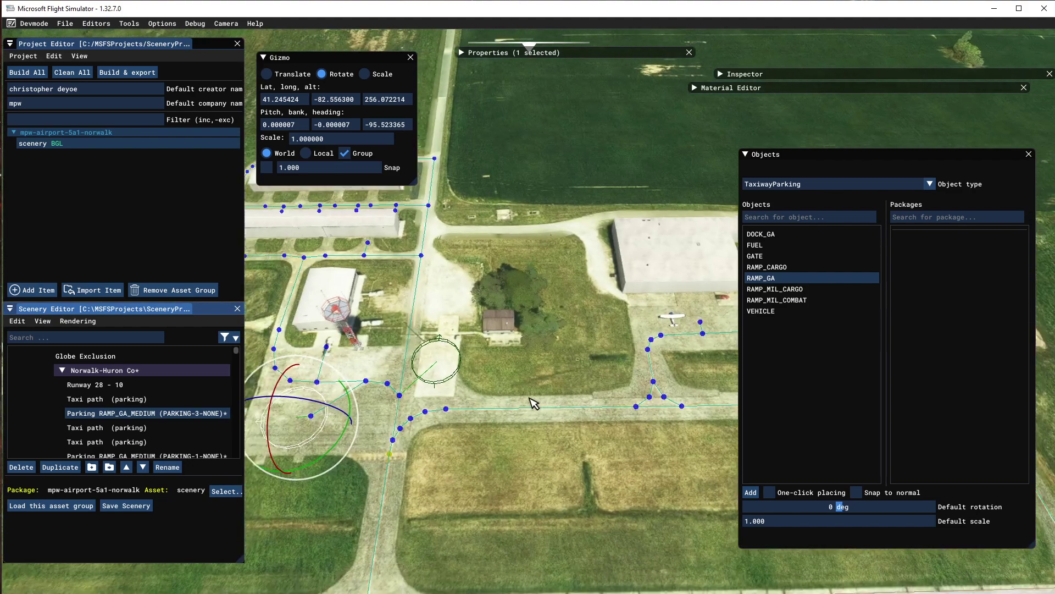
pyautogui.moveTo(533, 403); pyautogui.dragTo(500, 321, button='right')
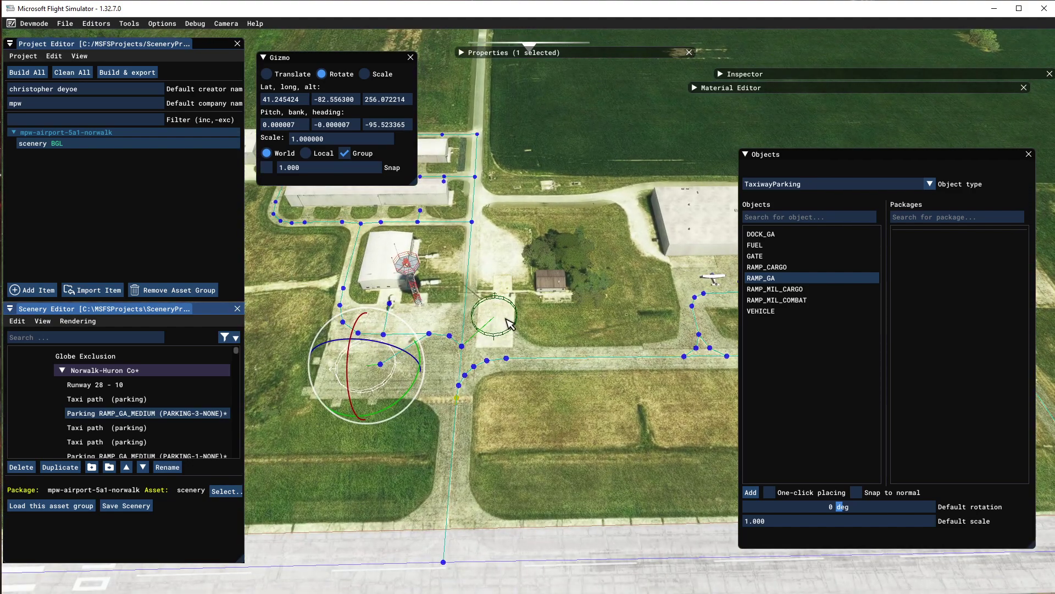
pyautogui.moveTo(553, 327); pyautogui.dragTo(617, 337, button='right')
pyautogui.scroll(3, 561, 329)
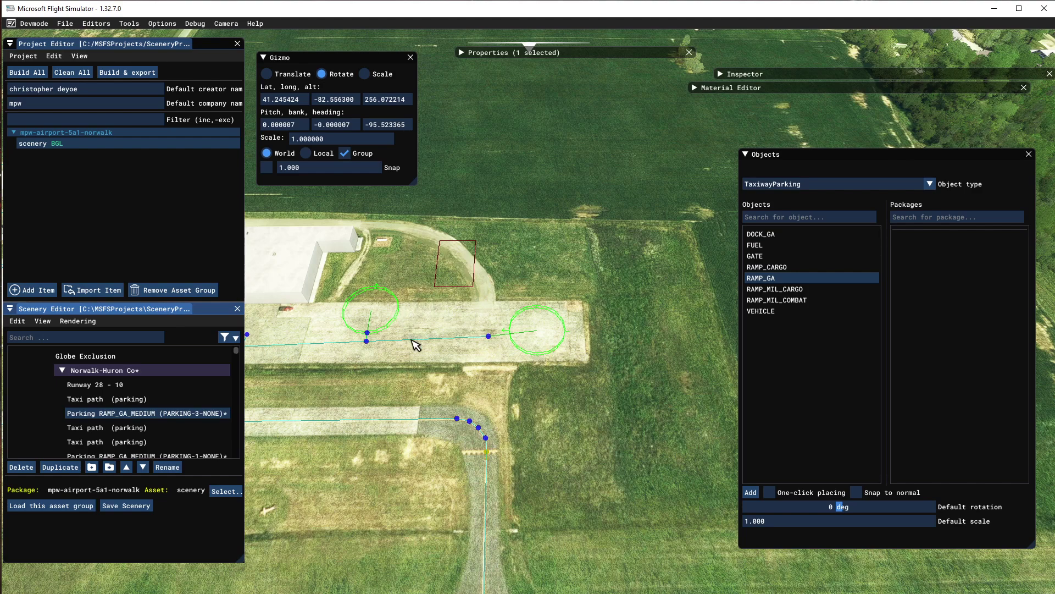
pyautogui.scroll(-5, 444, 354)
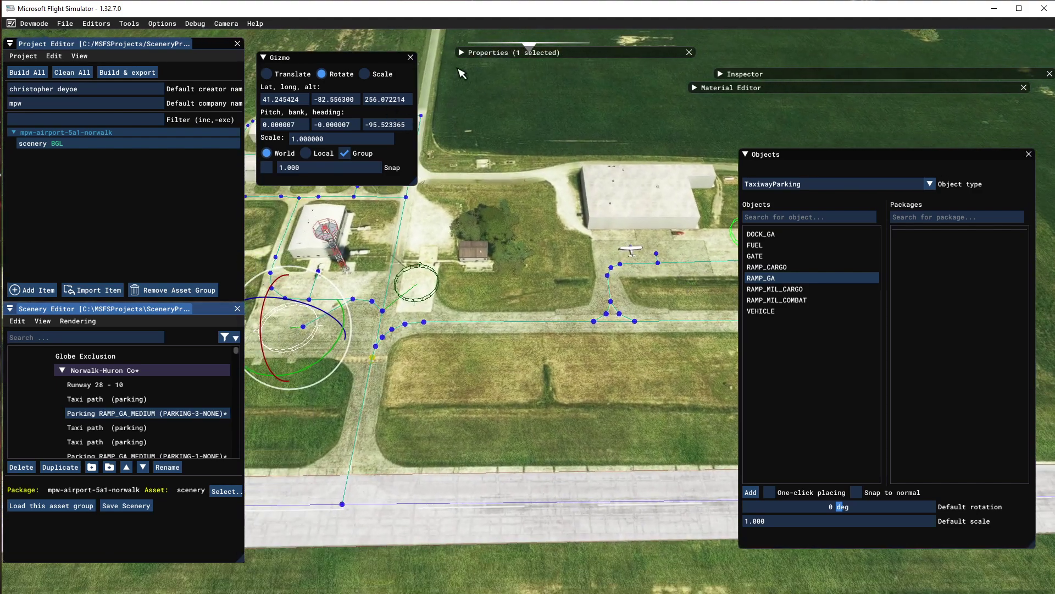
# Examine the heading, radius and naming properties of parking spot 3 on the tower apron
pyautogui.click(466, 53)
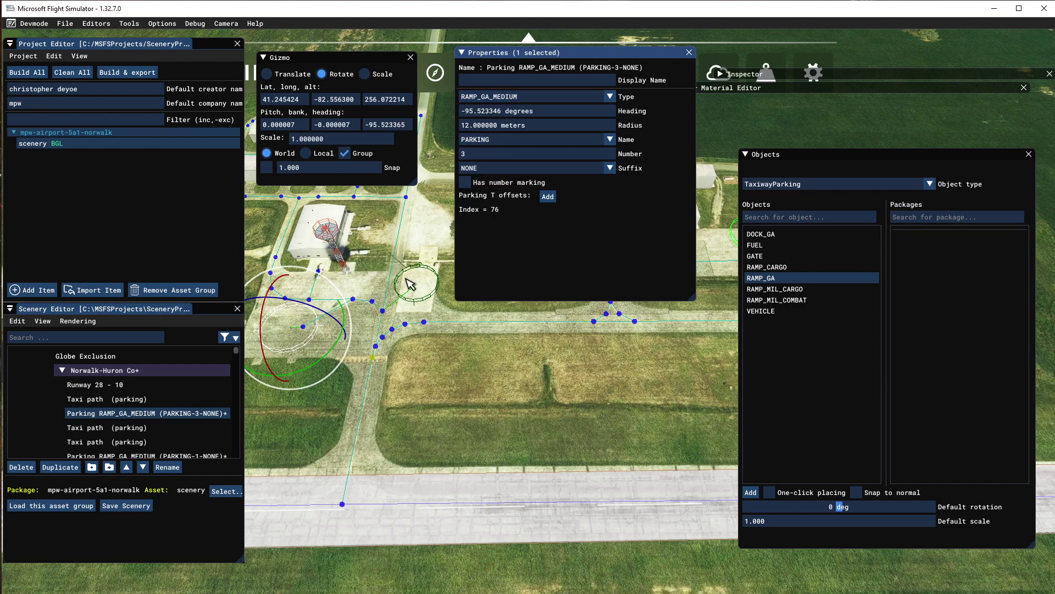
pyautogui.click(314, 343)
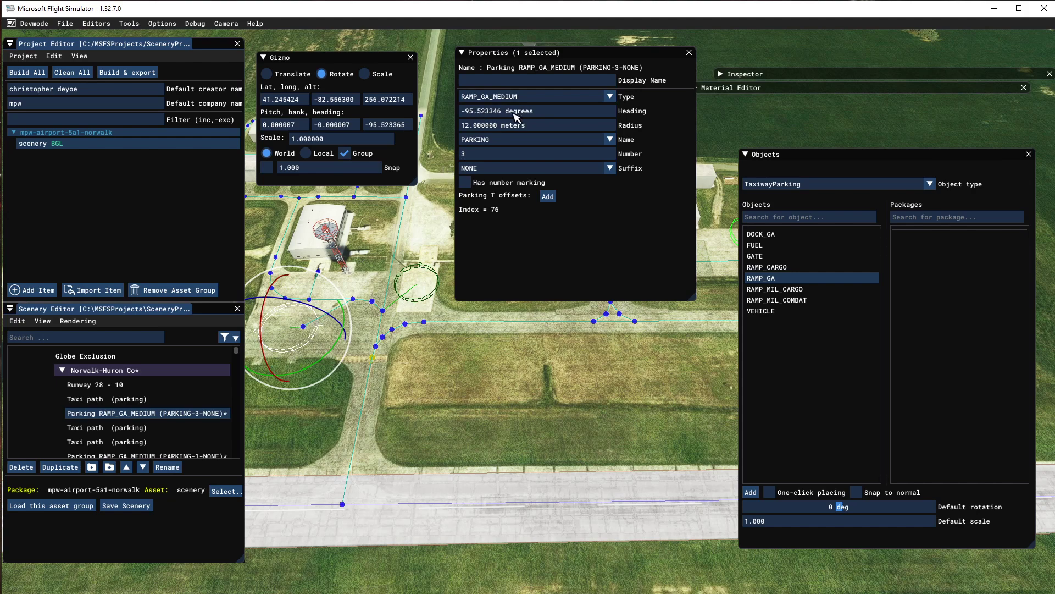
pyautogui.click(473, 126)
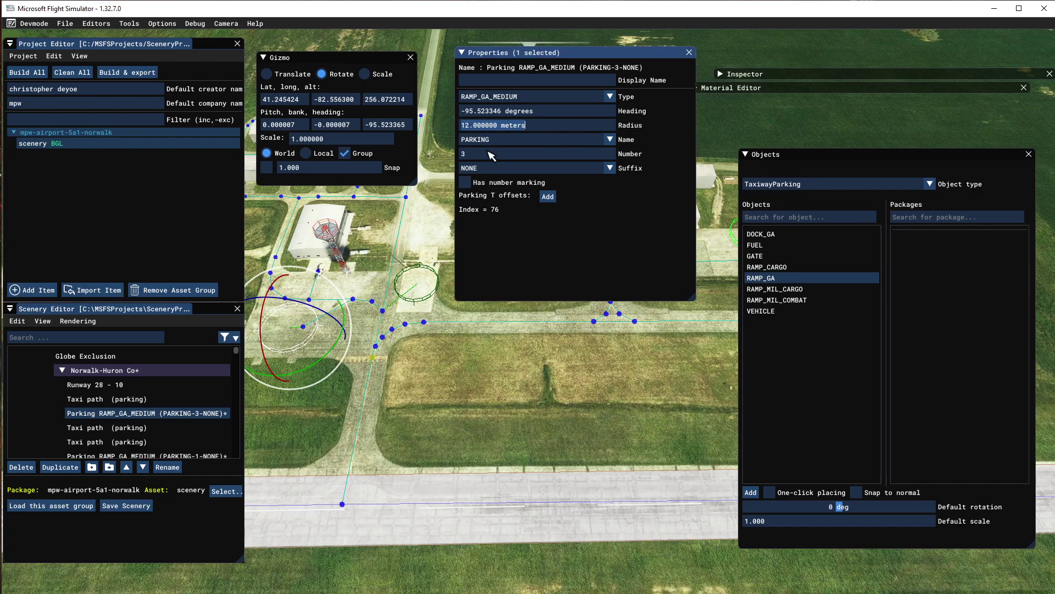
# Try the RAMP_GA_LARGE and RAMP_GA types on parking spot 3 and browse the remaining parking types
pyautogui.click(610, 96)
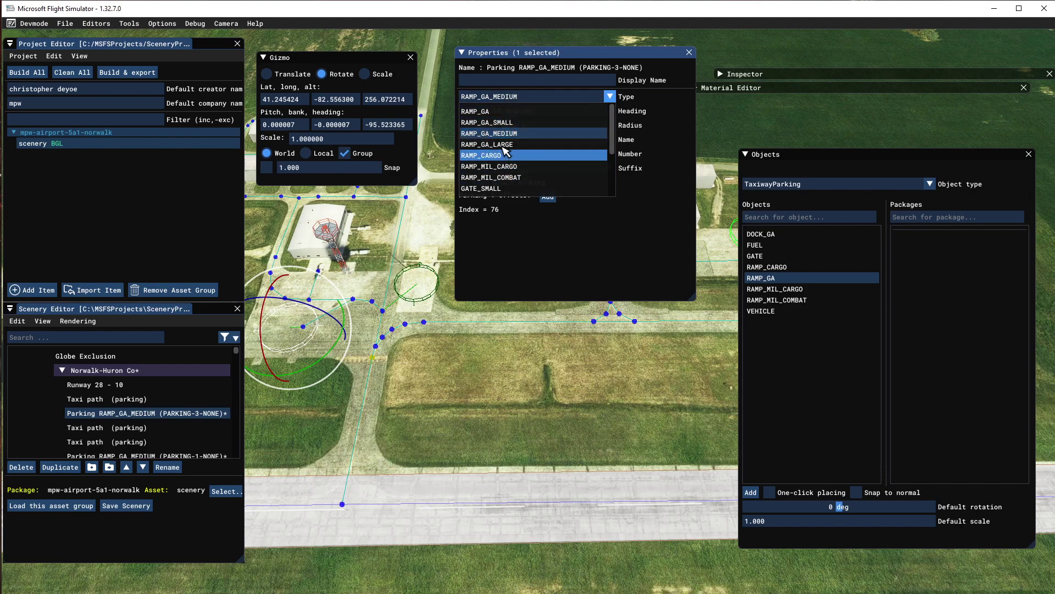
pyautogui.click(503, 146)
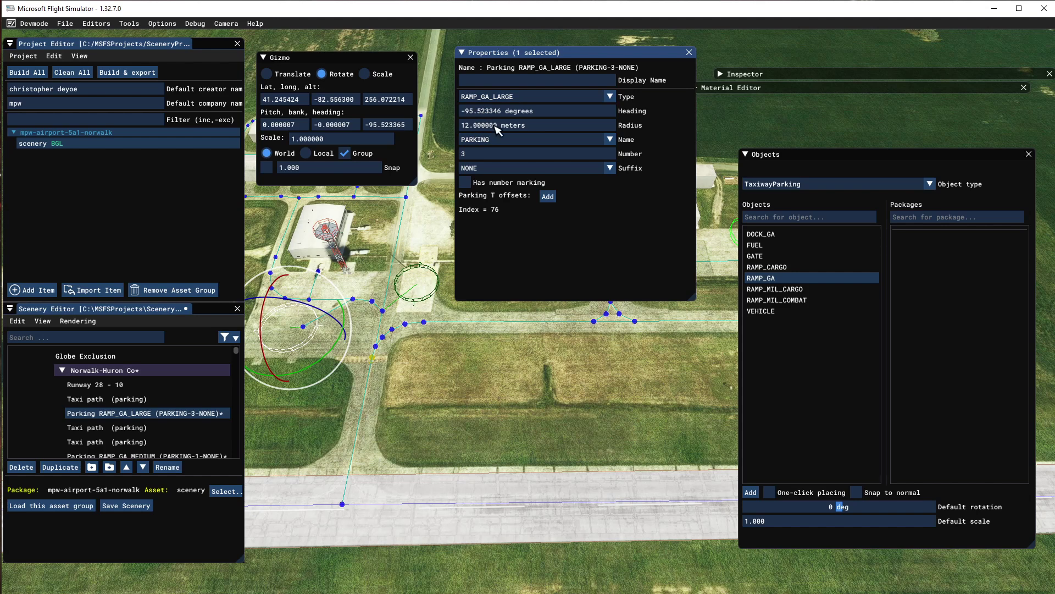
pyautogui.click(610, 97)
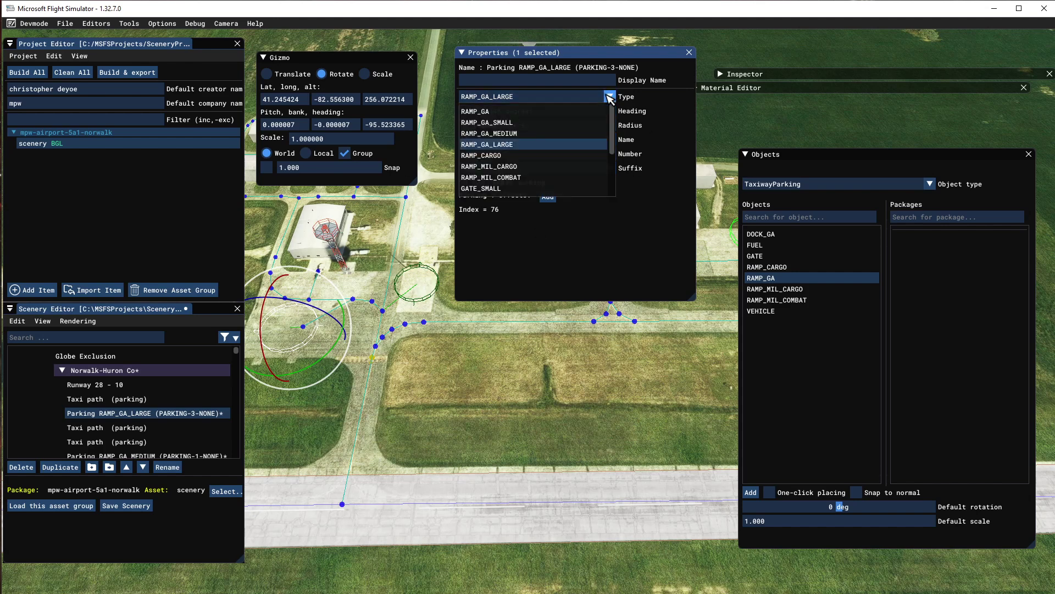
pyautogui.click(487, 112)
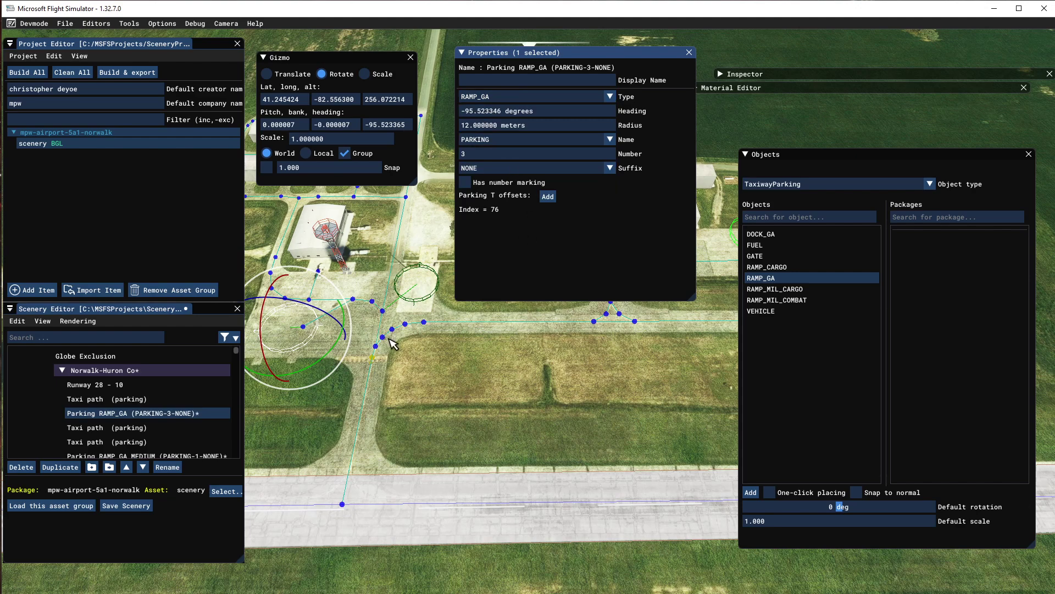
pyautogui.click(609, 97)
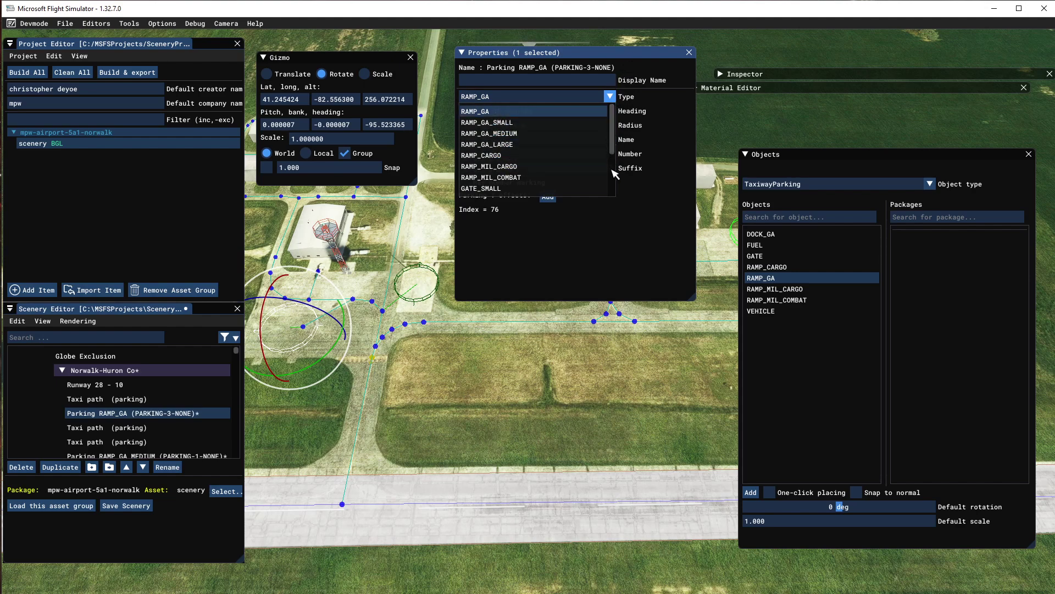
pyautogui.moveTo(616, 148); pyautogui.dragTo(615, 190)
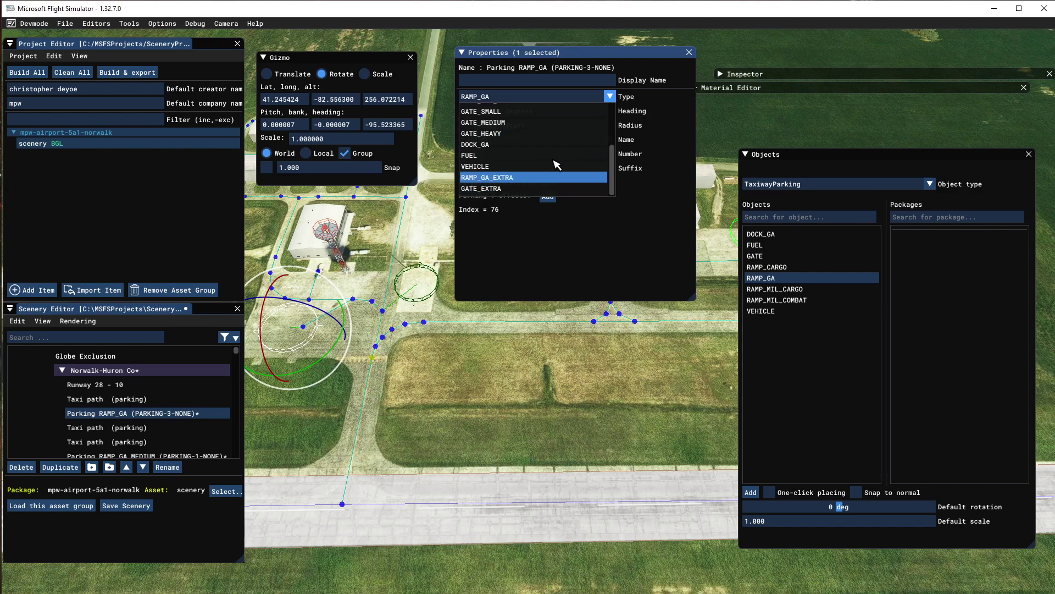
pyautogui.moveTo(612, 174); pyautogui.dragTo(610, 149)
pyautogui.click(647, 79)
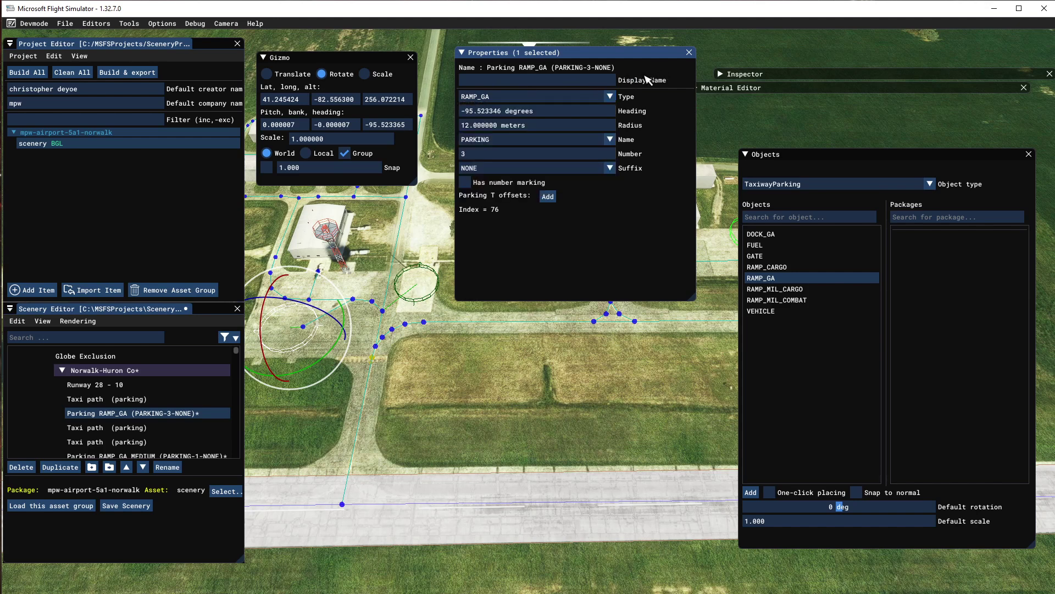
# Set parking spot 3 to a radius of 10 meters with type RAMP_GA_MEDIUM
pyautogui.click(470, 126)
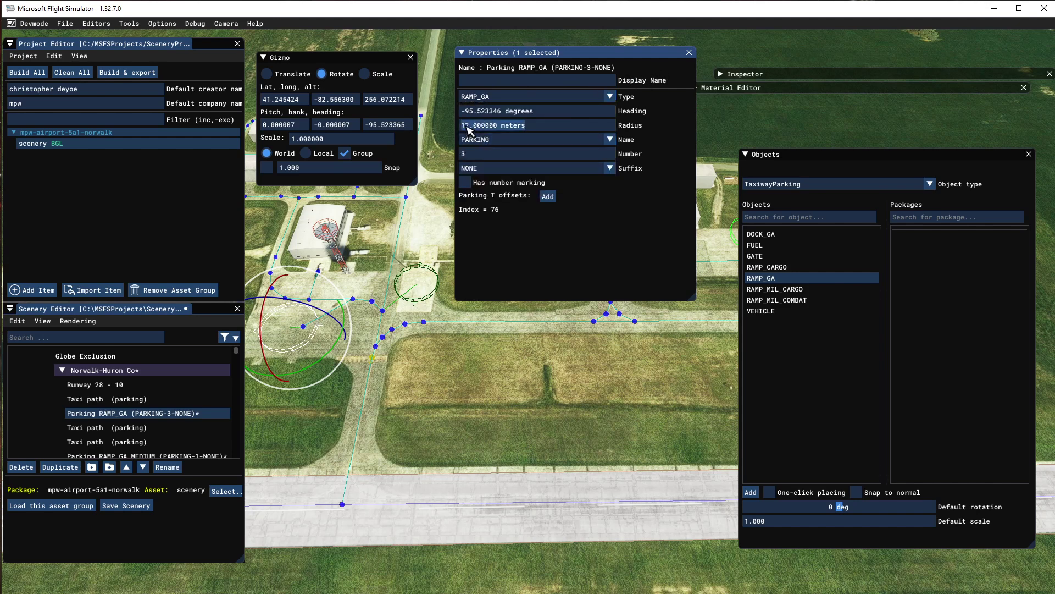
pyautogui.write('19')
pyautogui.press('Return')
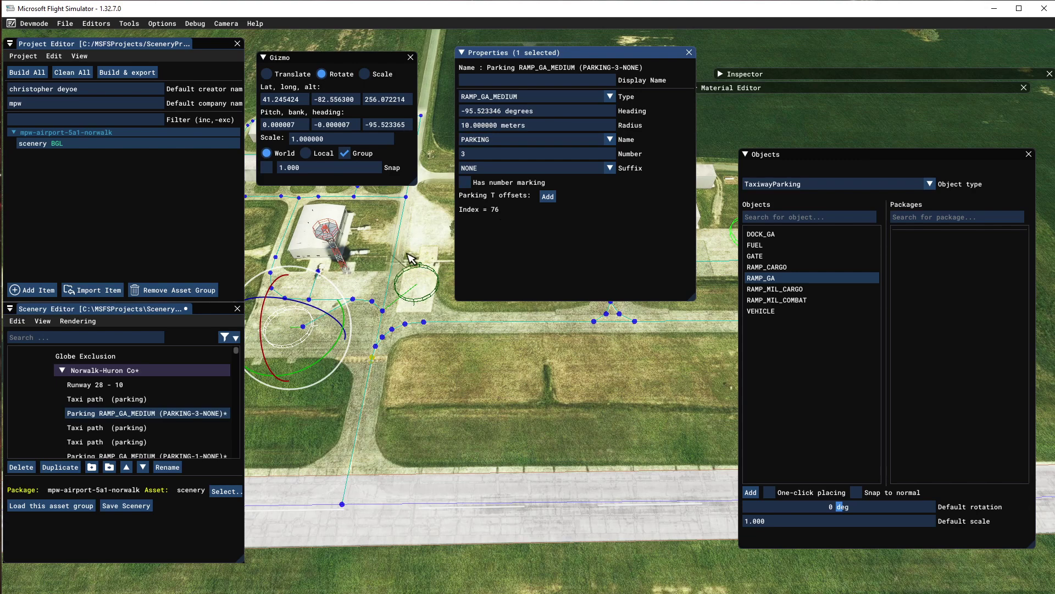
# Examine parking spot 3, its parking path and the taxi paths connecting it to the taxiway on the tower apron
pyautogui.scroll(2, 432, 270)
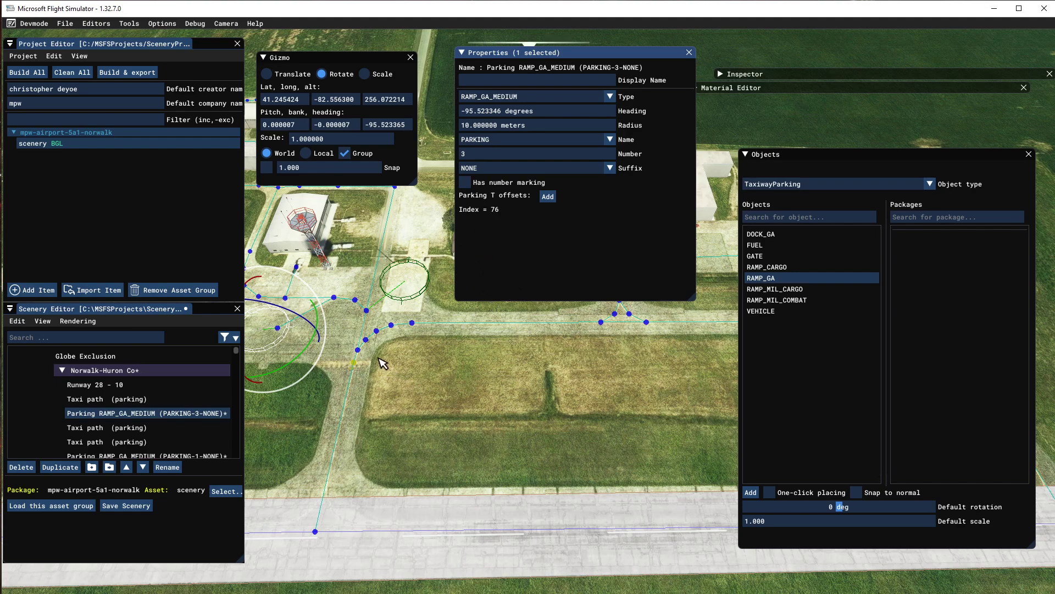
pyautogui.scroll(5, 403, 374)
pyautogui.scroll(6, 469, 375)
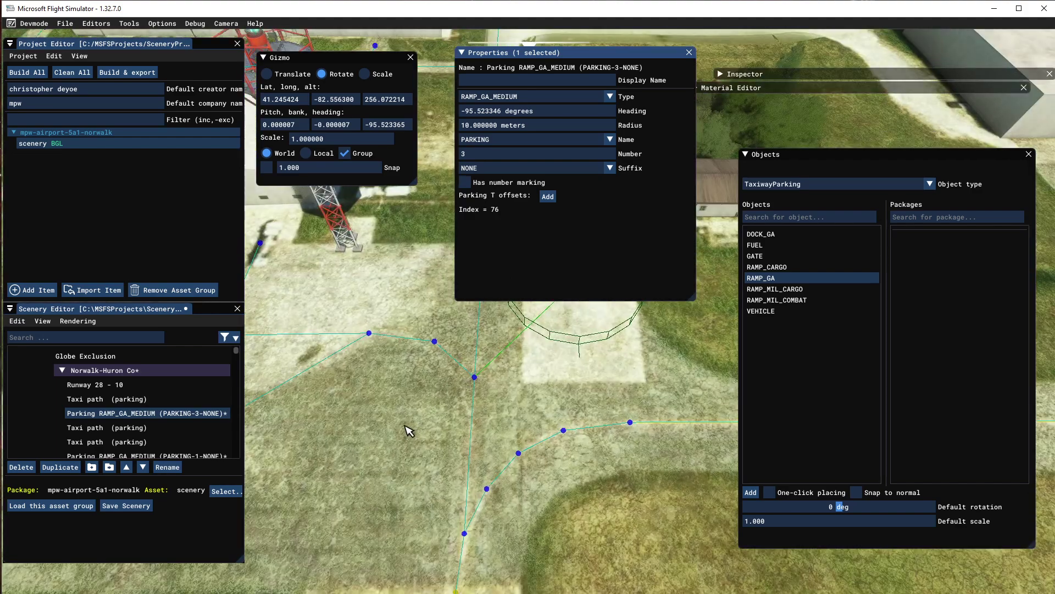
pyautogui.moveTo(410, 431); pyautogui.dragTo(575, 412, button='middle')
pyautogui.click(581, 420)
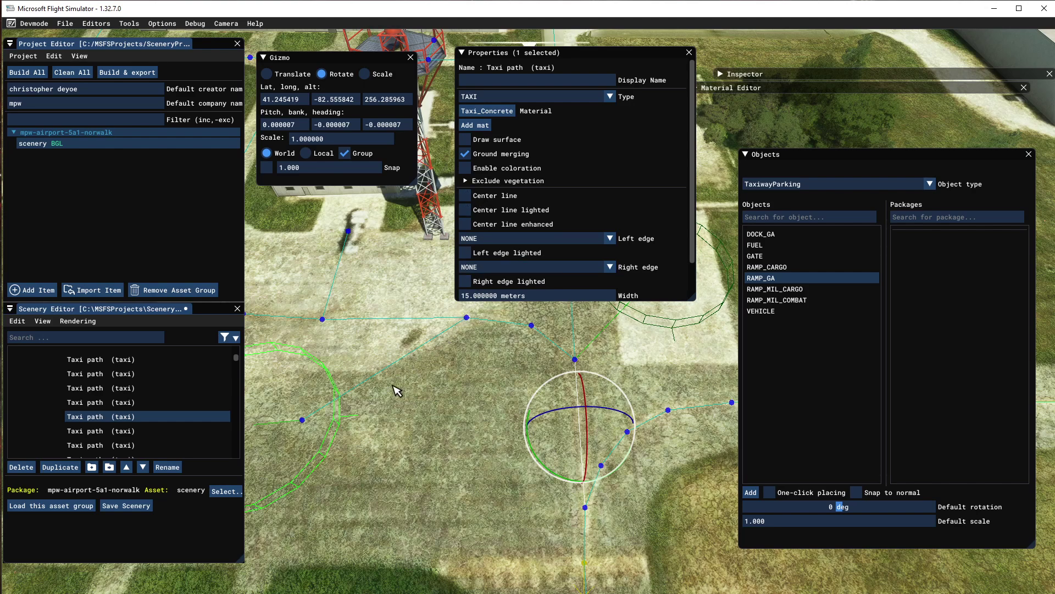
pyautogui.press('Left')
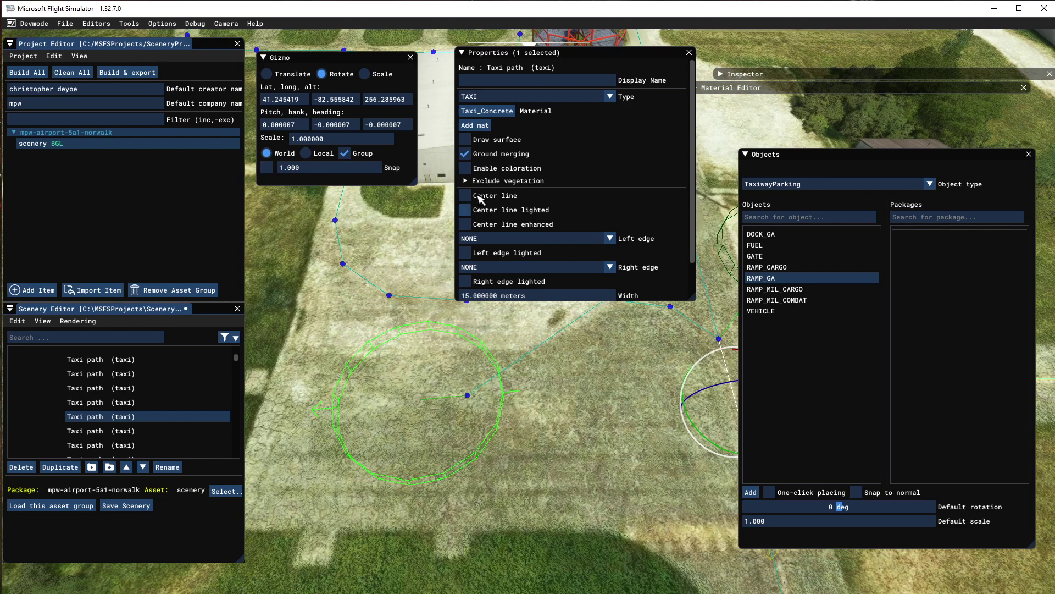
pyautogui.click(484, 454)
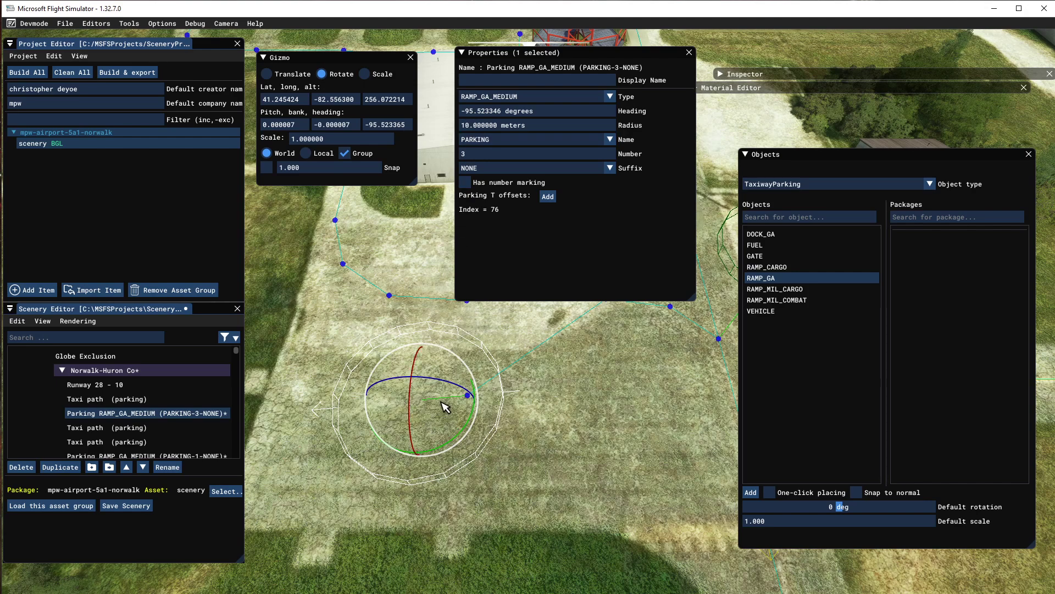
pyautogui.press('d')
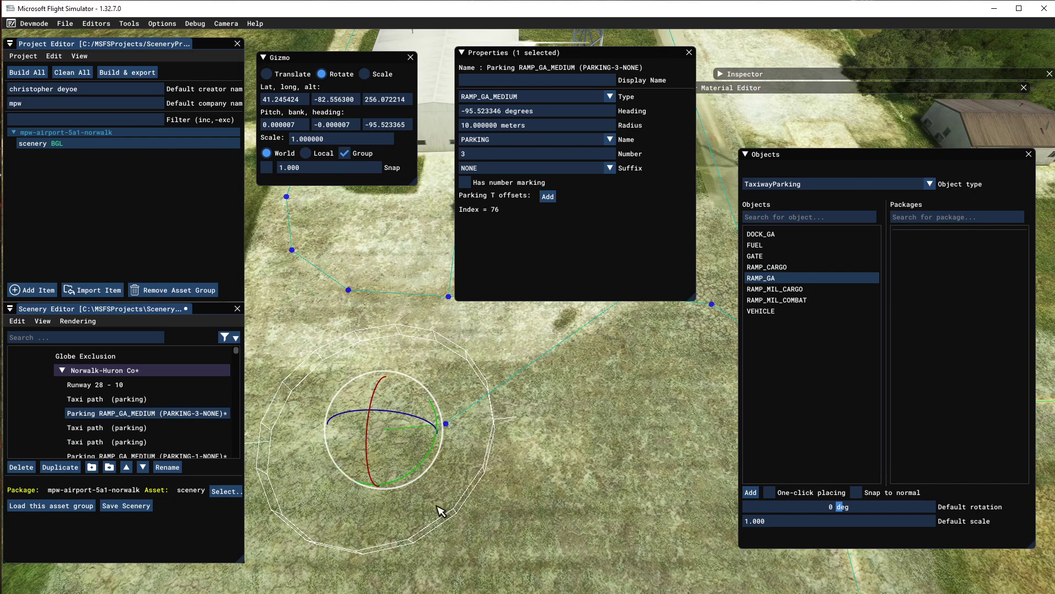
pyautogui.press('a')
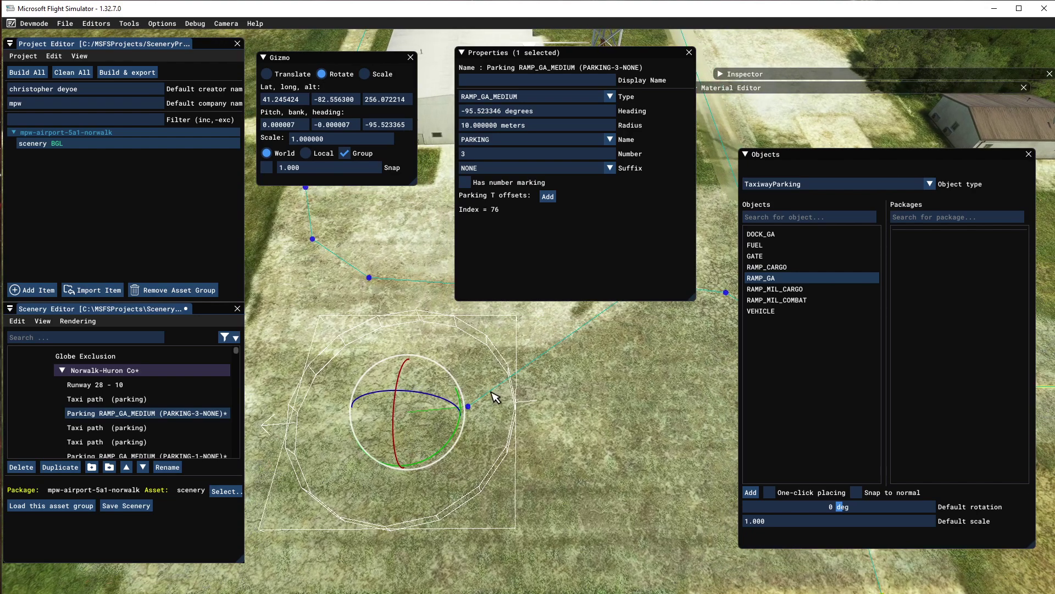
pyautogui.click(547, 360)
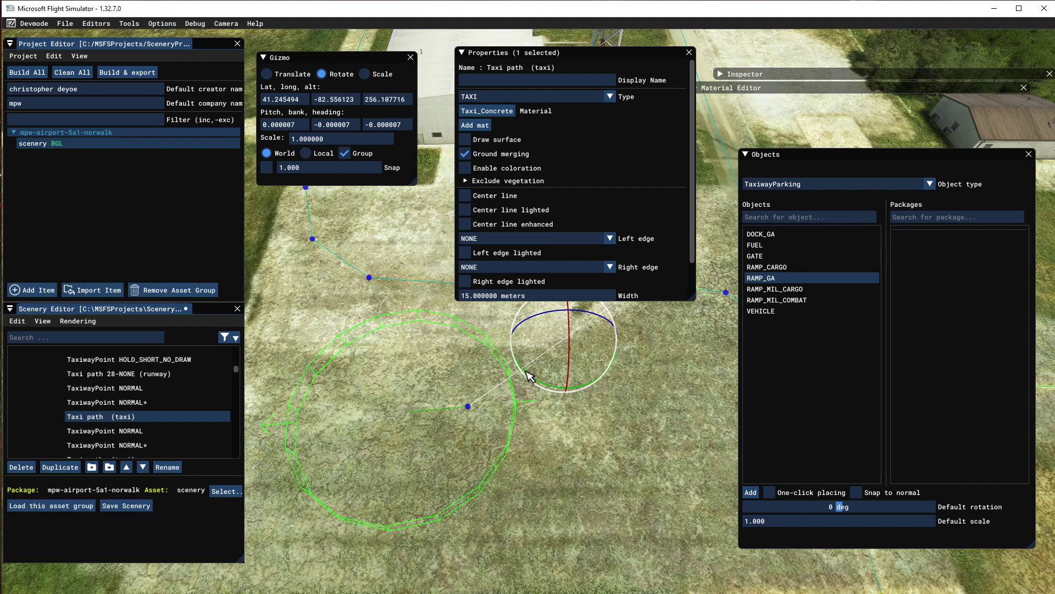
pyautogui.click(439, 415)
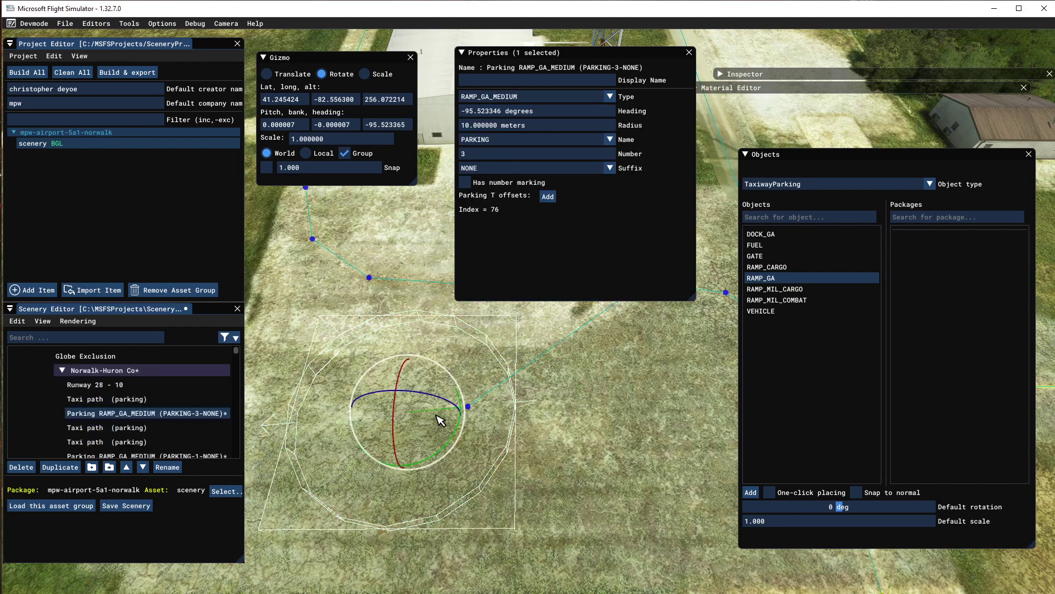
pyautogui.click(459, 418)
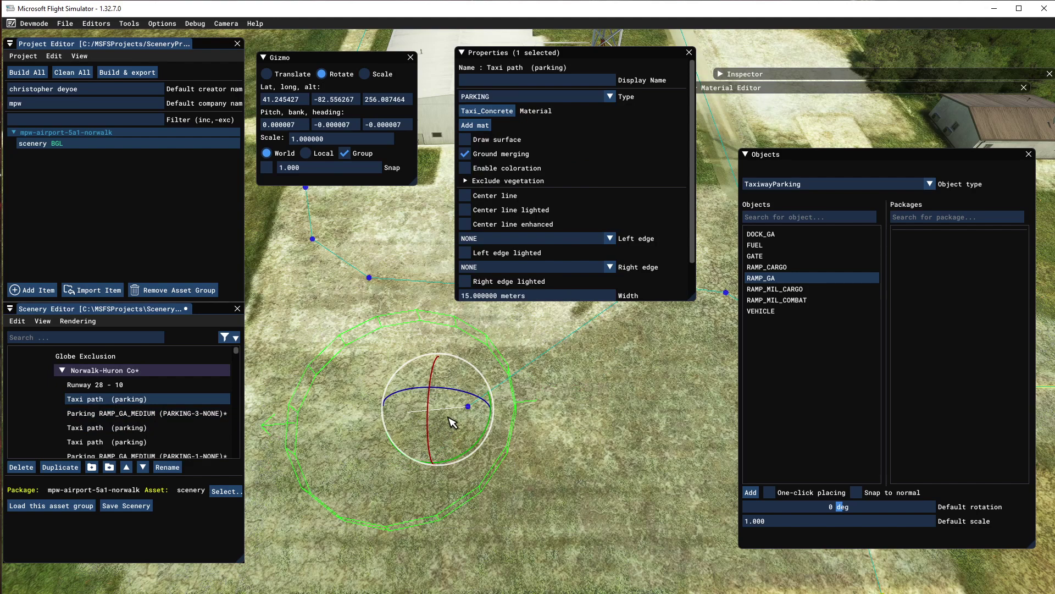
pyautogui.scroll(3, 440, 426)
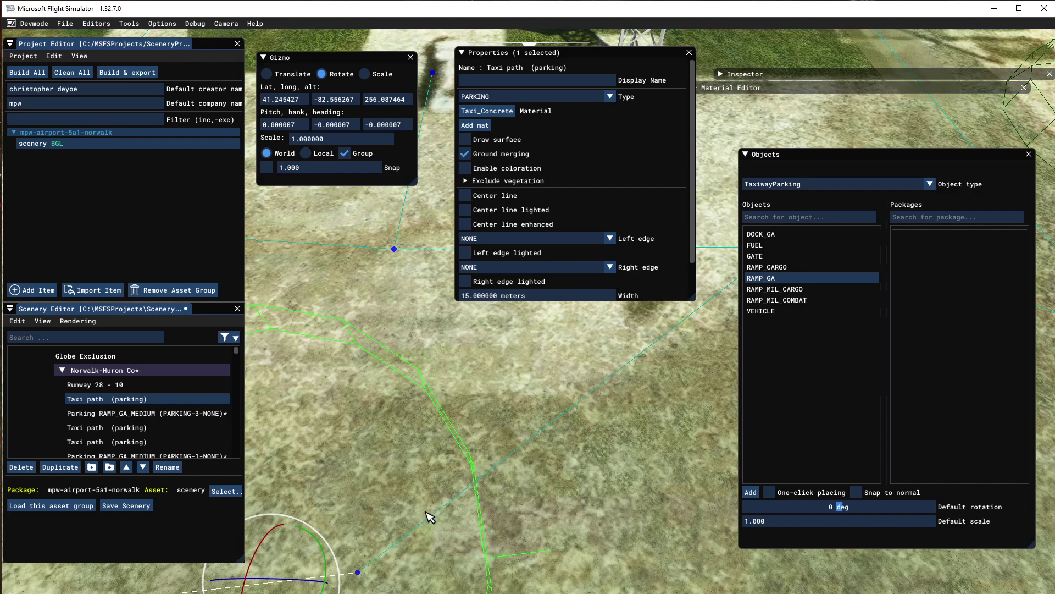
pyautogui.scroll(-3, 409, 548)
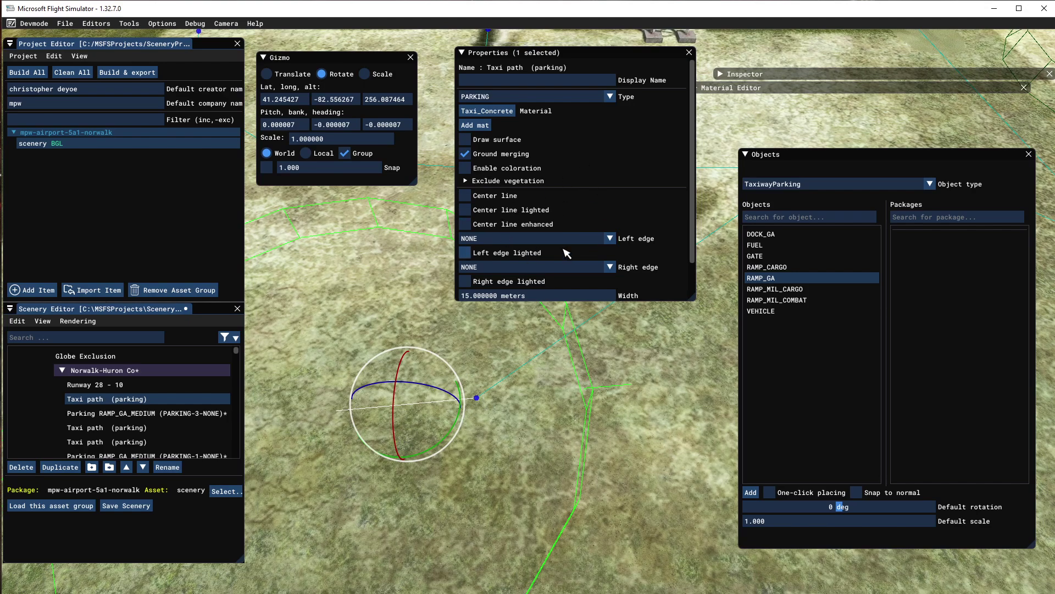
# Try a center line on the taxi path leading to parking spot 3, and remove it again
pyautogui.click(596, 315)
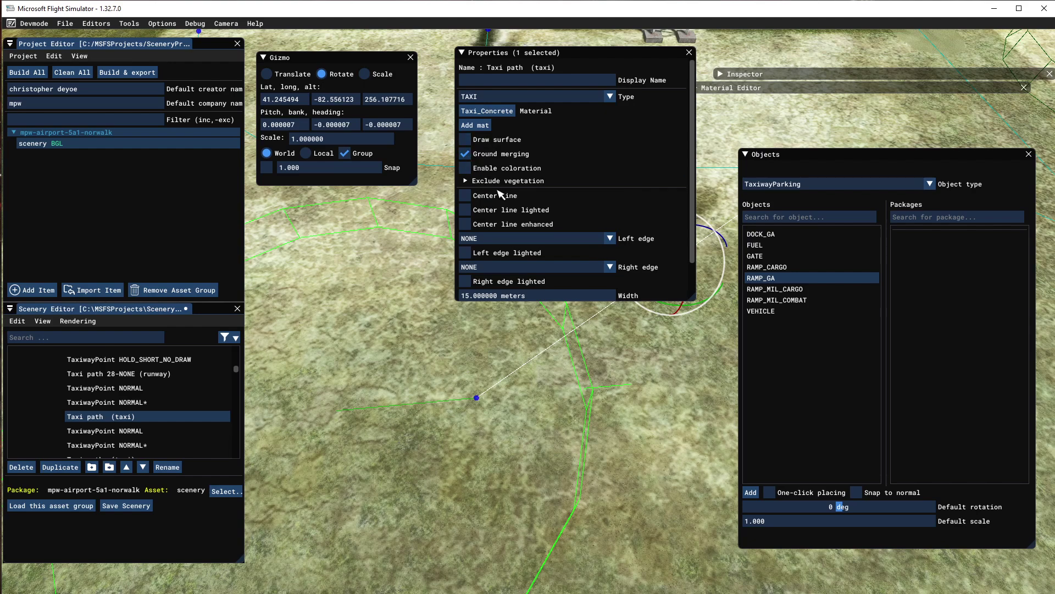
pyautogui.click(465, 197)
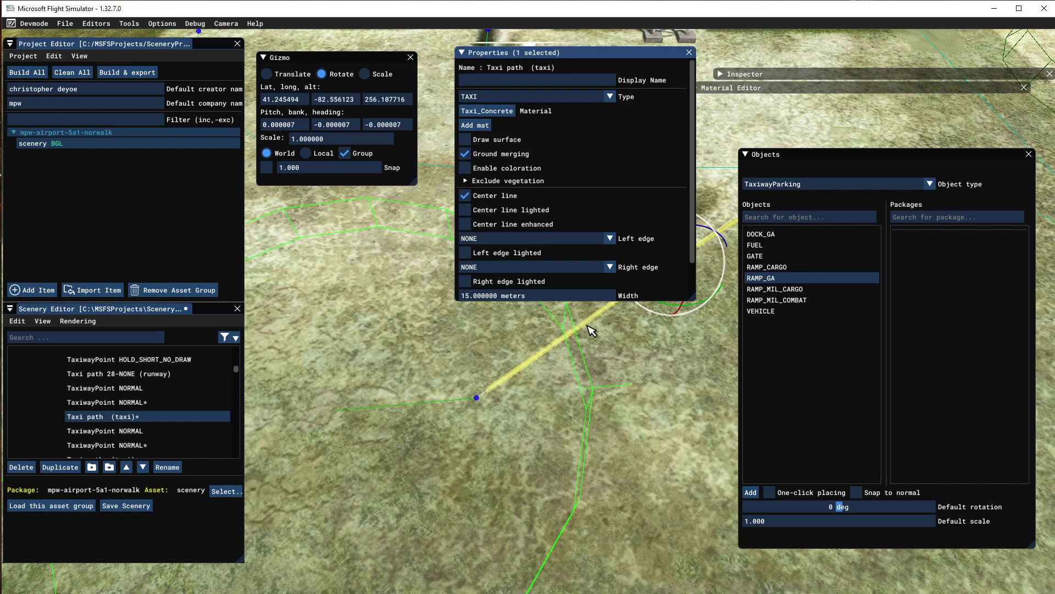
pyautogui.click(465, 196)
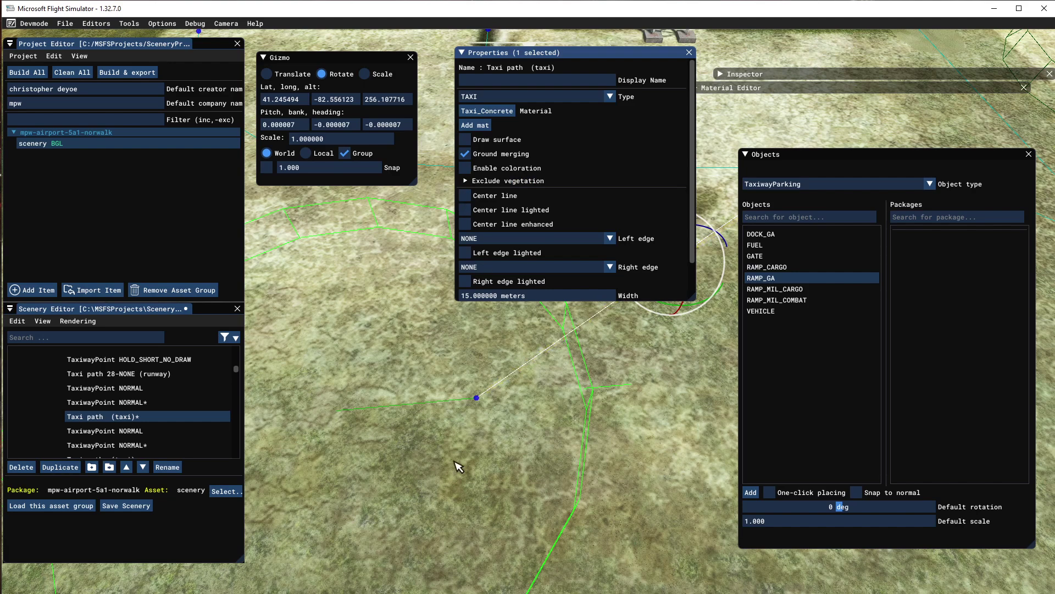
# Enable the center line on the parking-type path running into parking spot 3
pyautogui.click(388, 411)
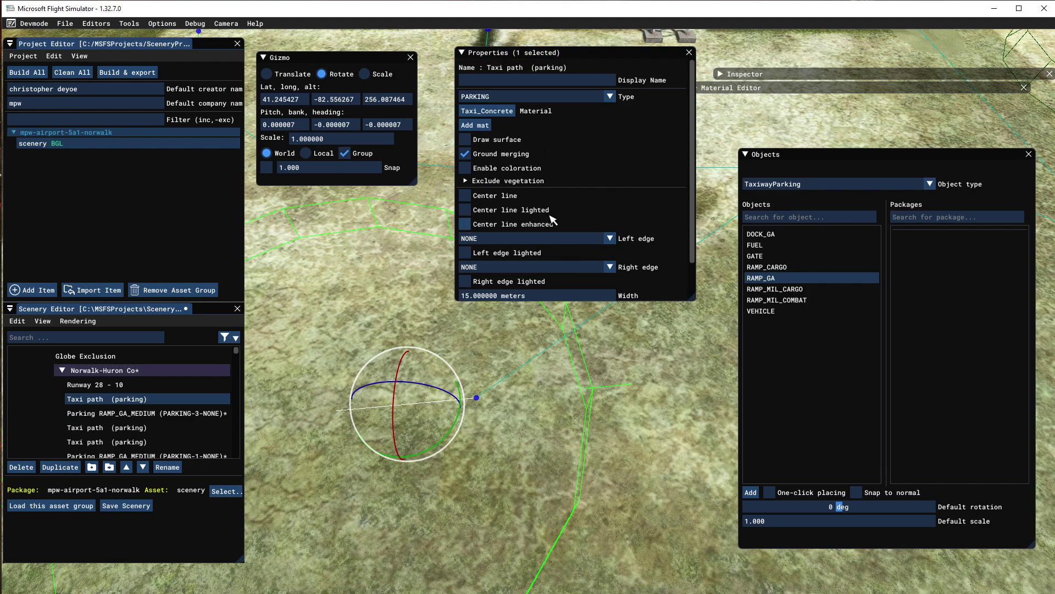
pyautogui.scroll(-1, 549, 217)
pyautogui.scroll(1, 551, 219)
pyautogui.click(465, 196)
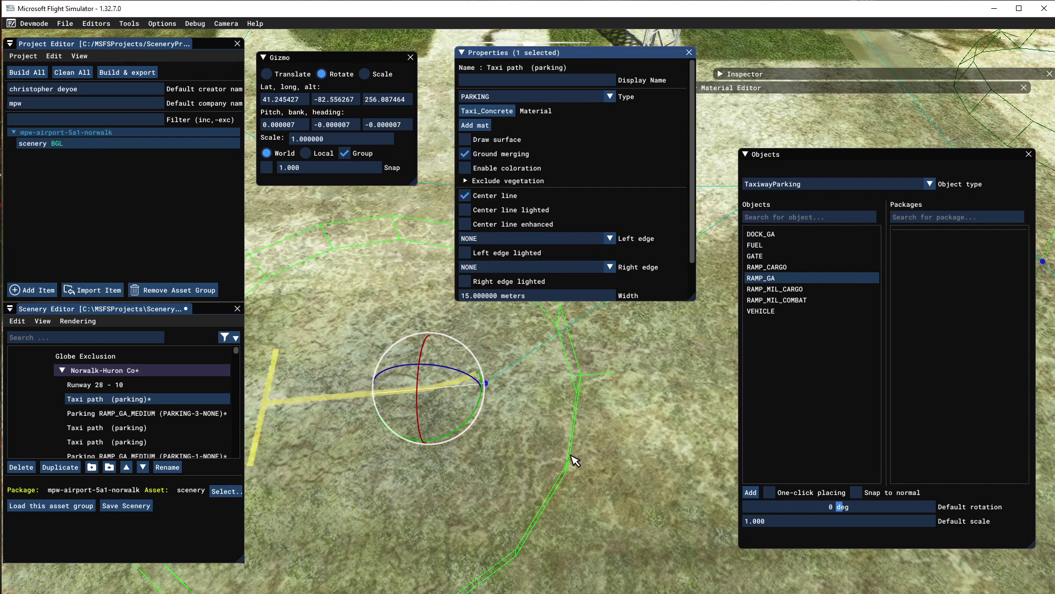
# Enable the number marking for parking spot 3 and turn on editing of the number's position
pyautogui.press('Down')
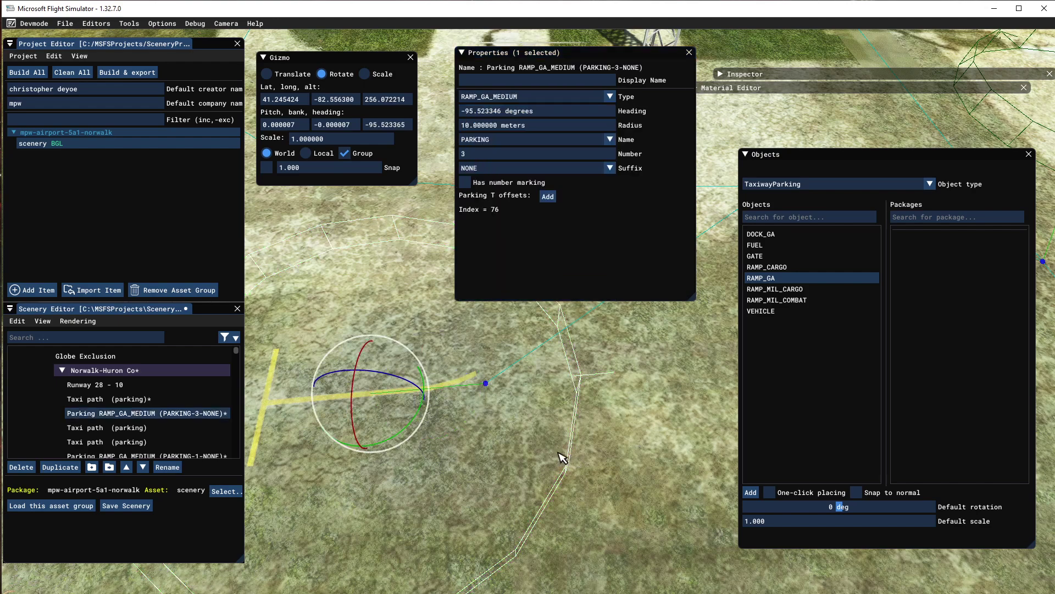
pyautogui.moveTo(574, 456); pyautogui.dragTo(525, 449, button='right')
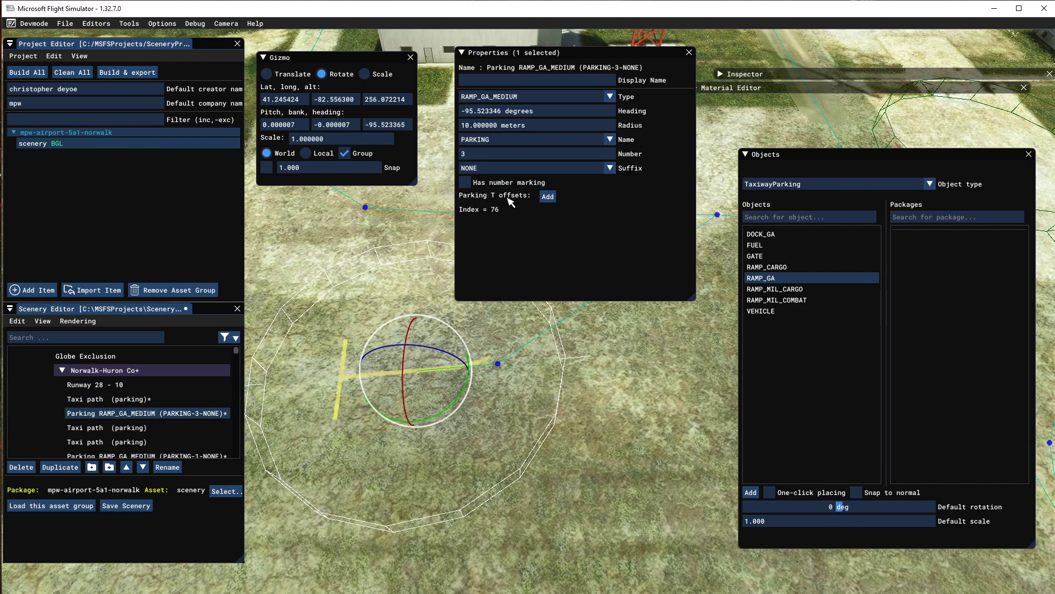
pyautogui.click(548, 196)
pyautogui.click(465, 182)
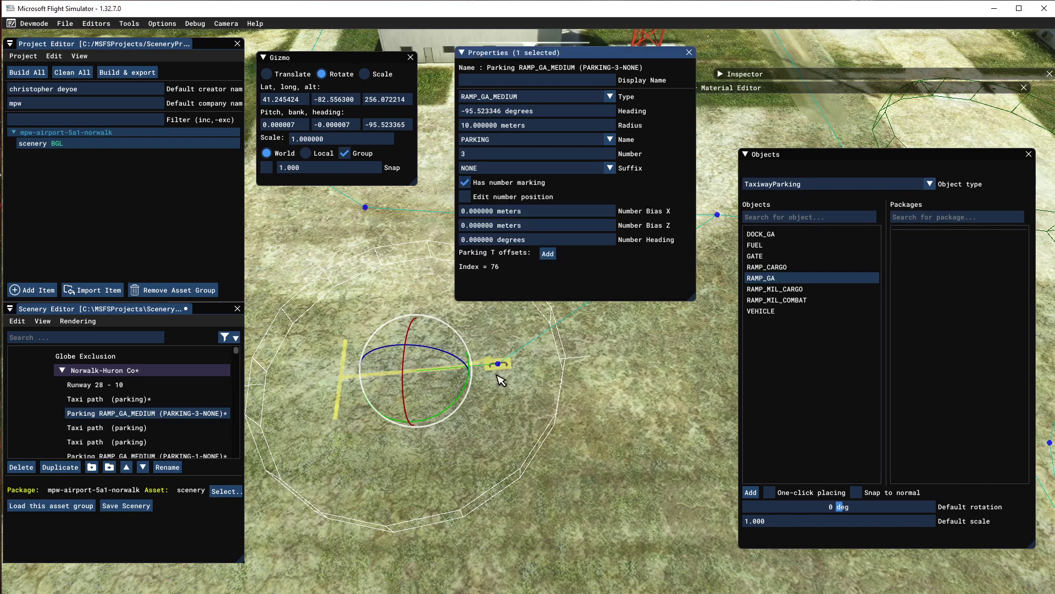
pyautogui.scroll(2, 500, 377)
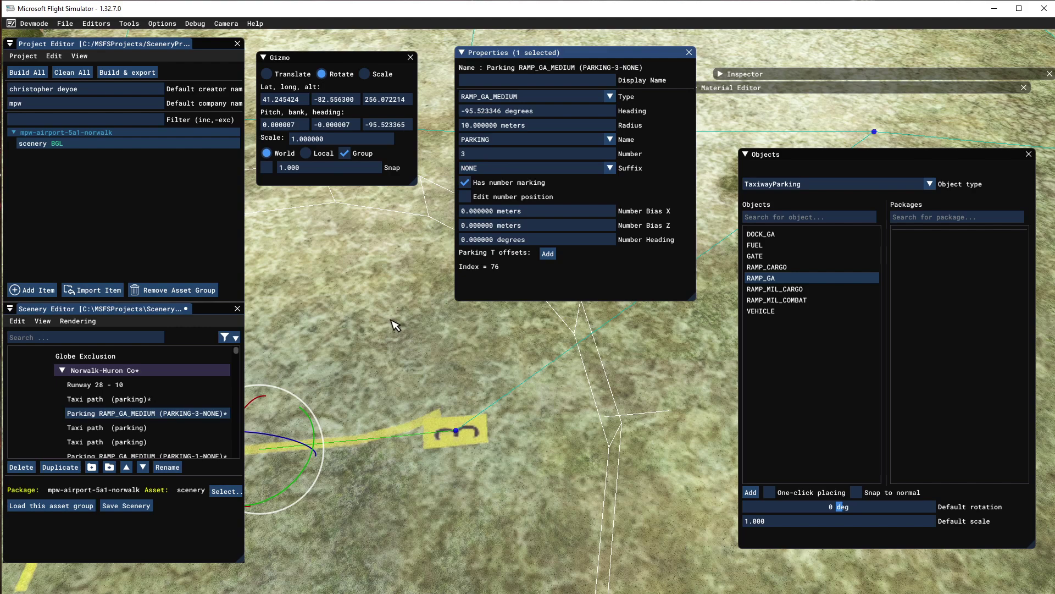
pyautogui.press('w')
pyautogui.press('a')
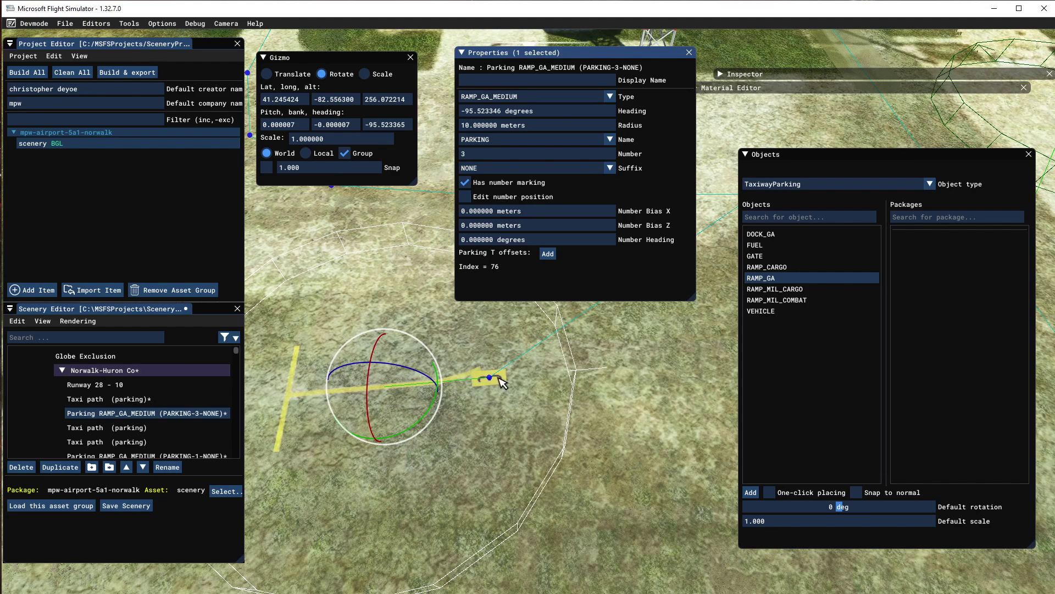
pyautogui.click(465, 196)
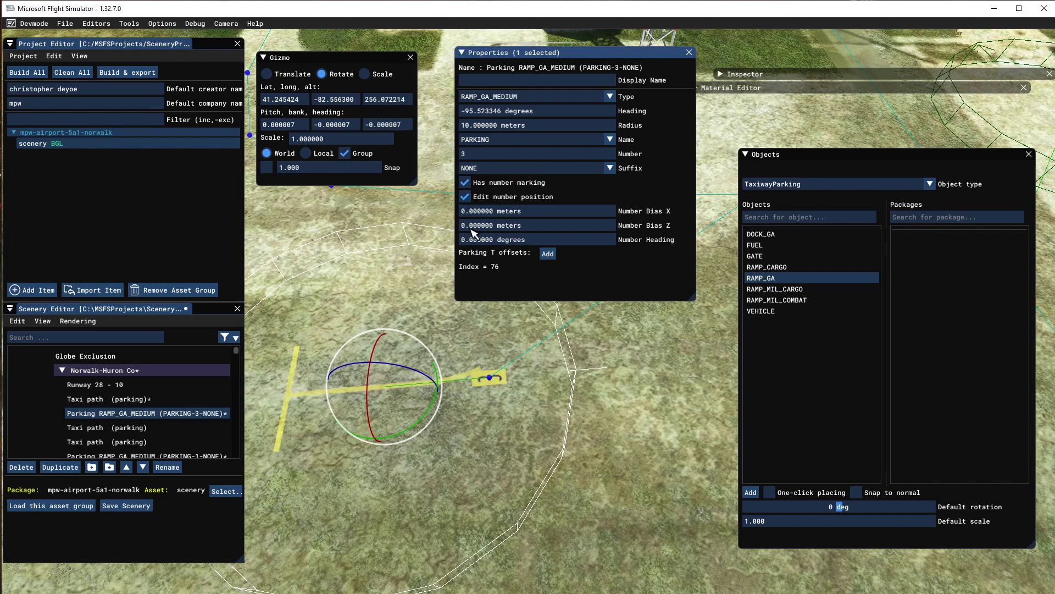
# Move the taxiway point under parking spot 3's number marking slightly along the ground with the translate gizmo
pyautogui.click(493, 381)
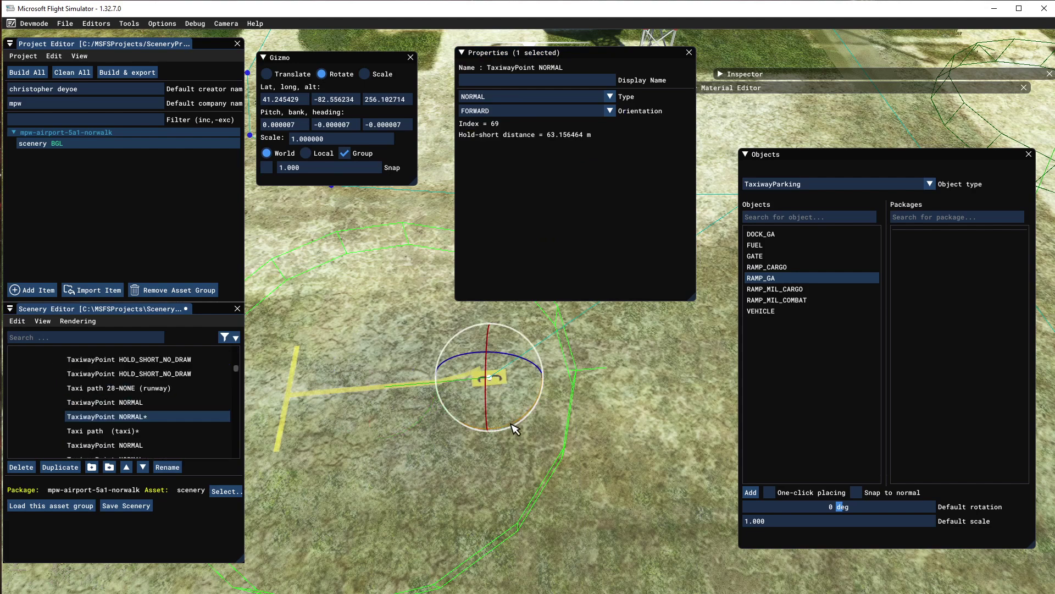
pyautogui.click(267, 73)
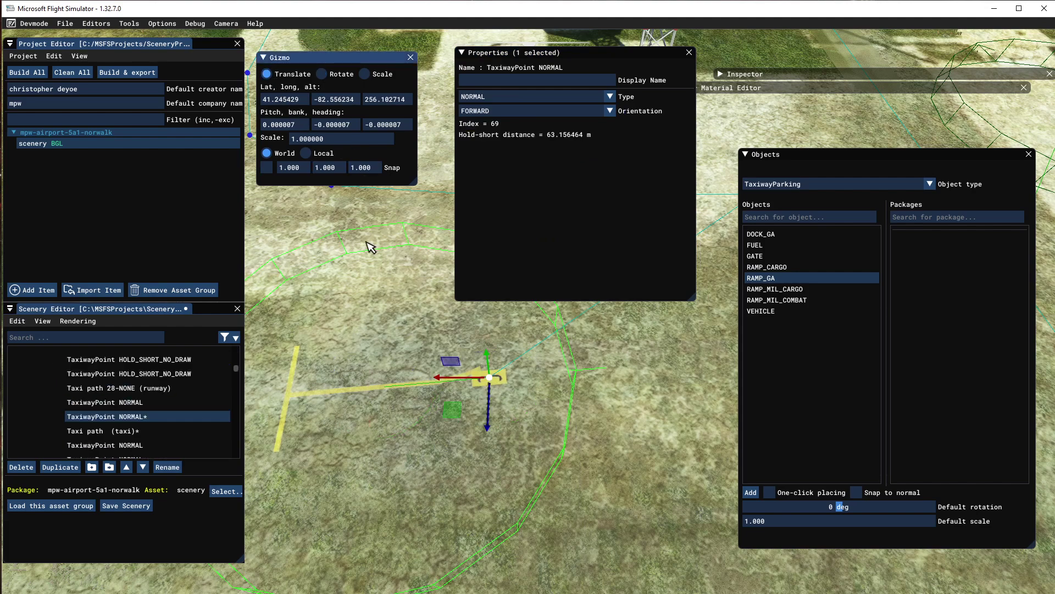
pyautogui.moveTo(453, 410)
pyautogui.mouseDown()
pyautogui.moveTo(449, 394)
pyautogui.moveTo(462, 419)
pyautogui.mouseUp()
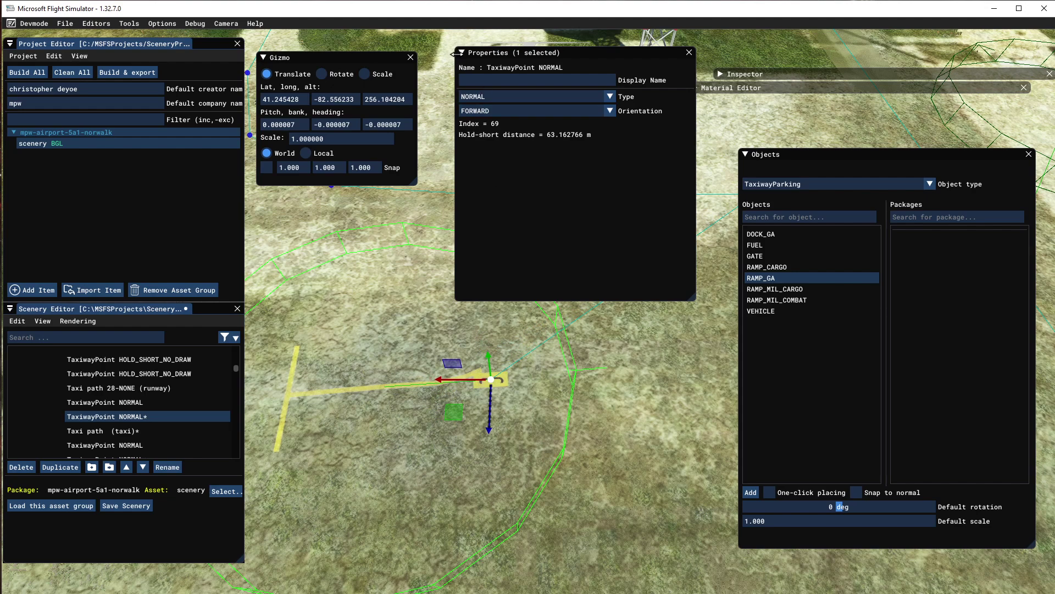
# Disable the center line on the parking-type taxi path leading into parking spot 3
pyautogui.moveTo(445, 132)
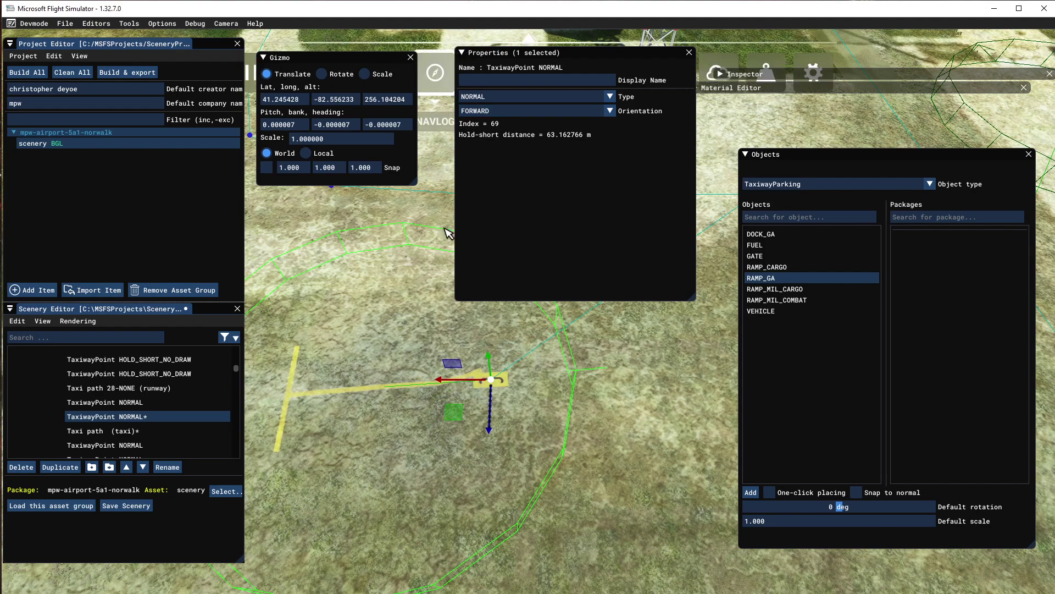
pyautogui.click(419, 391)
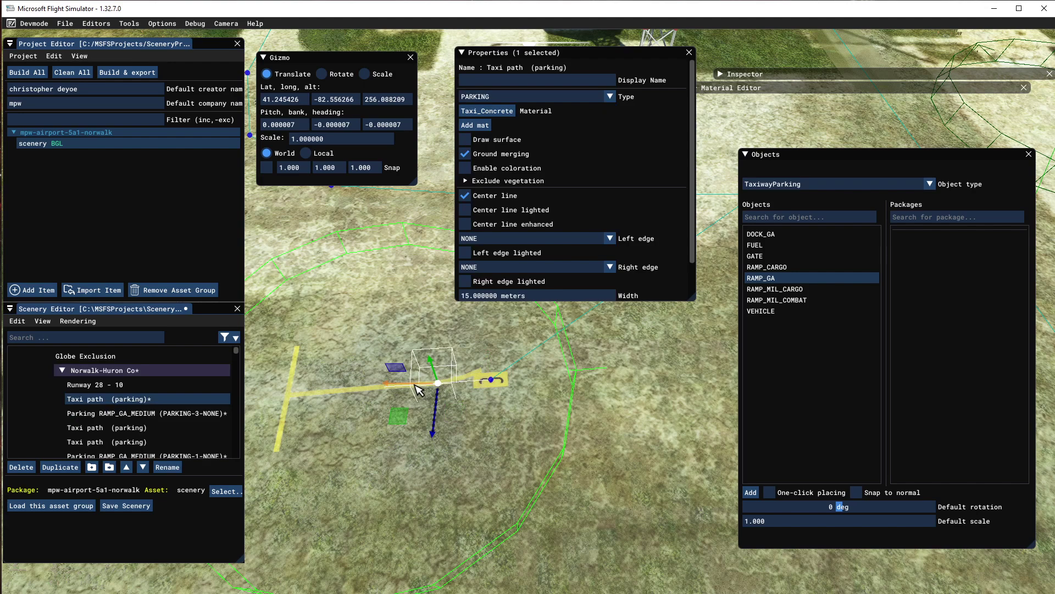
pyautogui.click(466, 196)
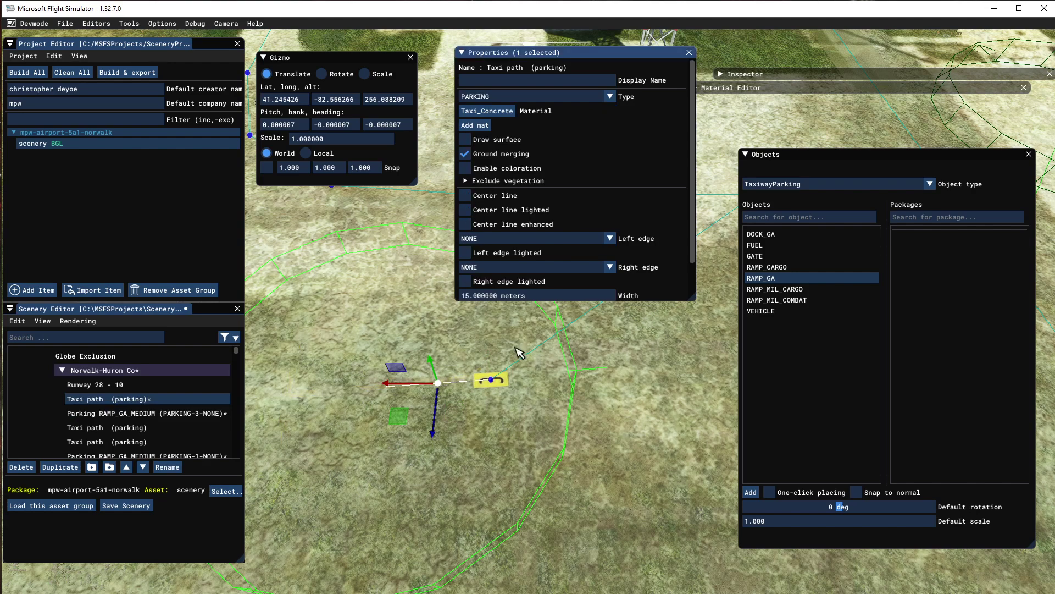
pyautogui.scroll(-1, 503, 265)
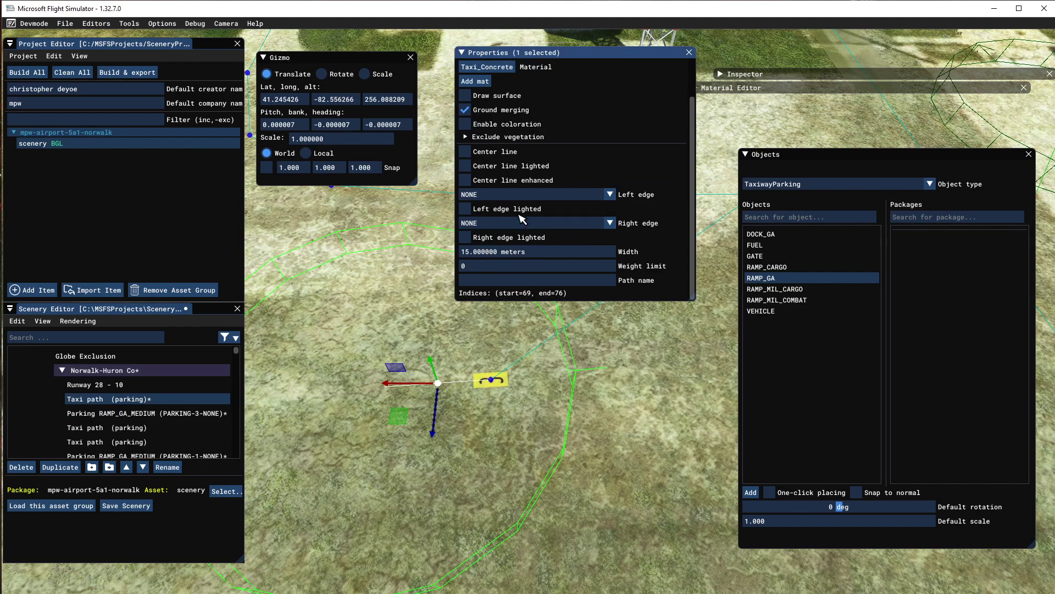
pyautogui.scroll(1, 522, 219)
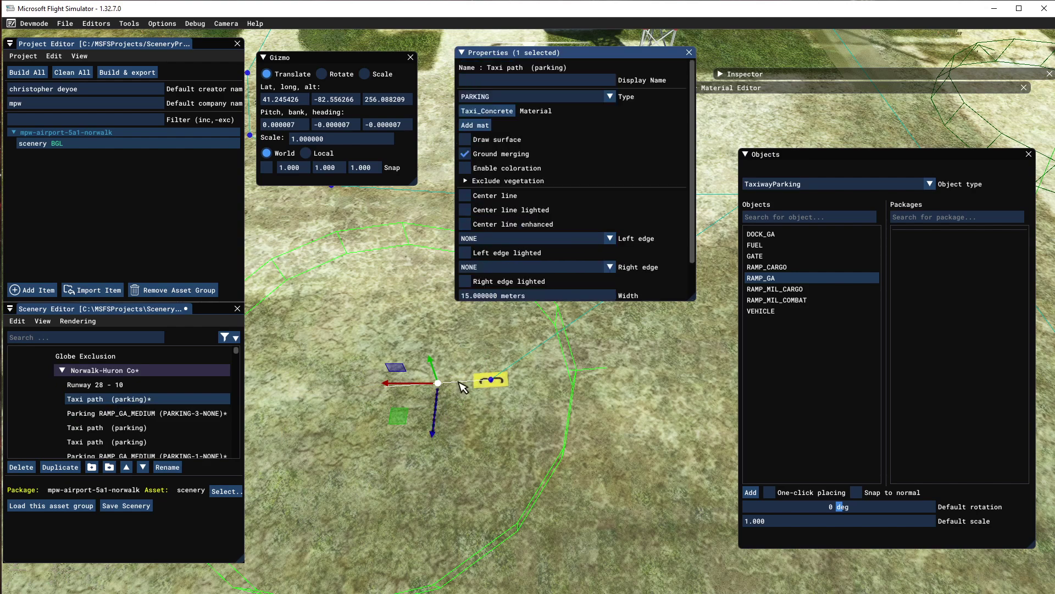
pyautogui.click(463, 388)
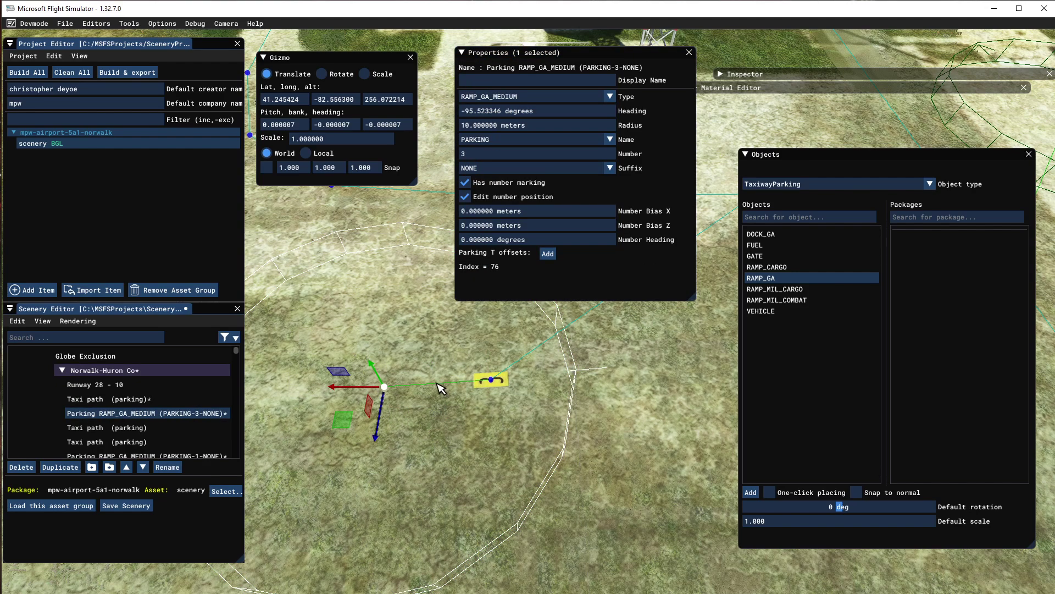
pyautogui.click(417, 390)
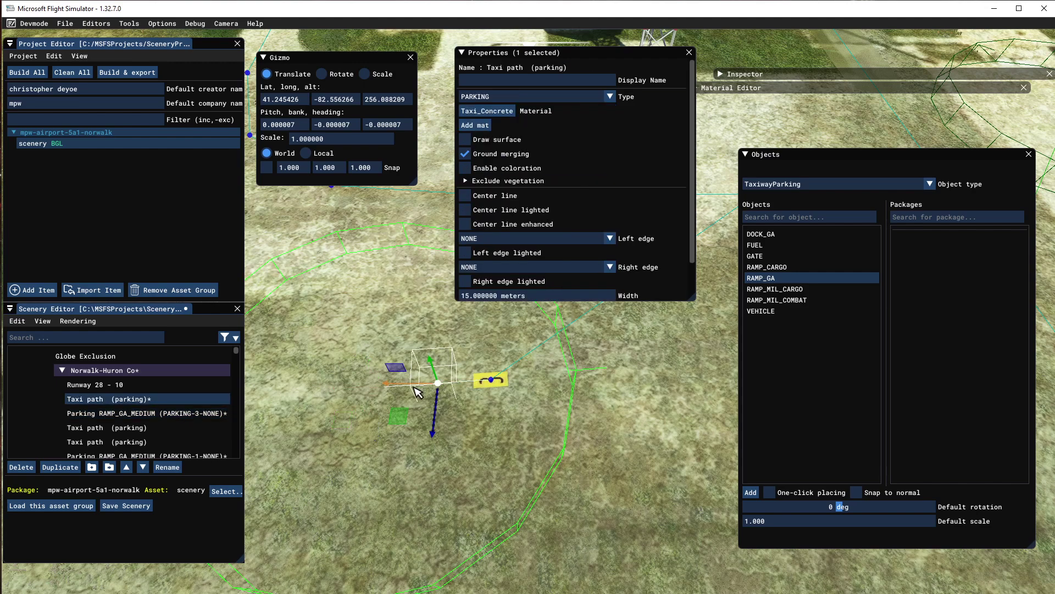
pyautogui.scroll(-1, 531, 224)
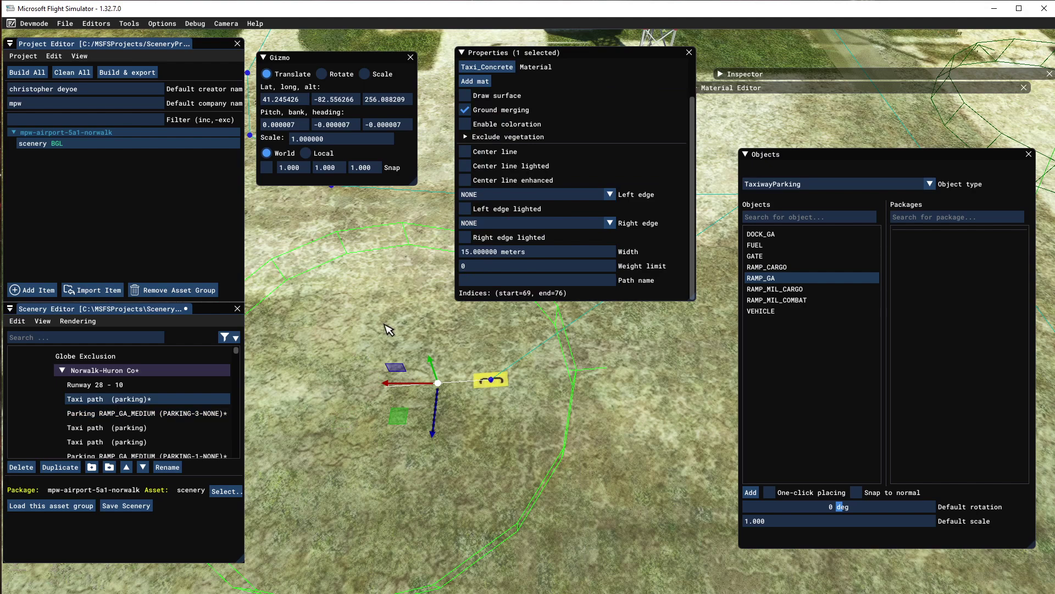
# Turn off the number marking for parking spot 3
pyautogui.click(567, 467)
pyautogui.click(465, 196)
pyautogui.click(465, 197)
pyautogui.click(465, 182)
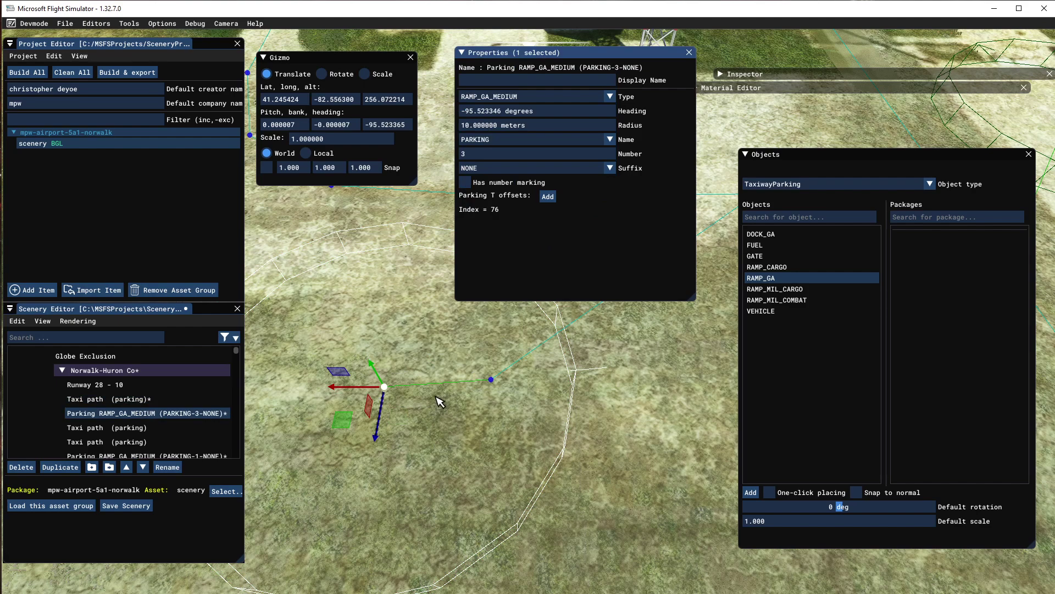
# Review the properties of parking spot 3 and its parking path, collapse the Properties window, and examine the surrounding apron and taxi path layout
pyautogui.scroll(-3, 448, 402)
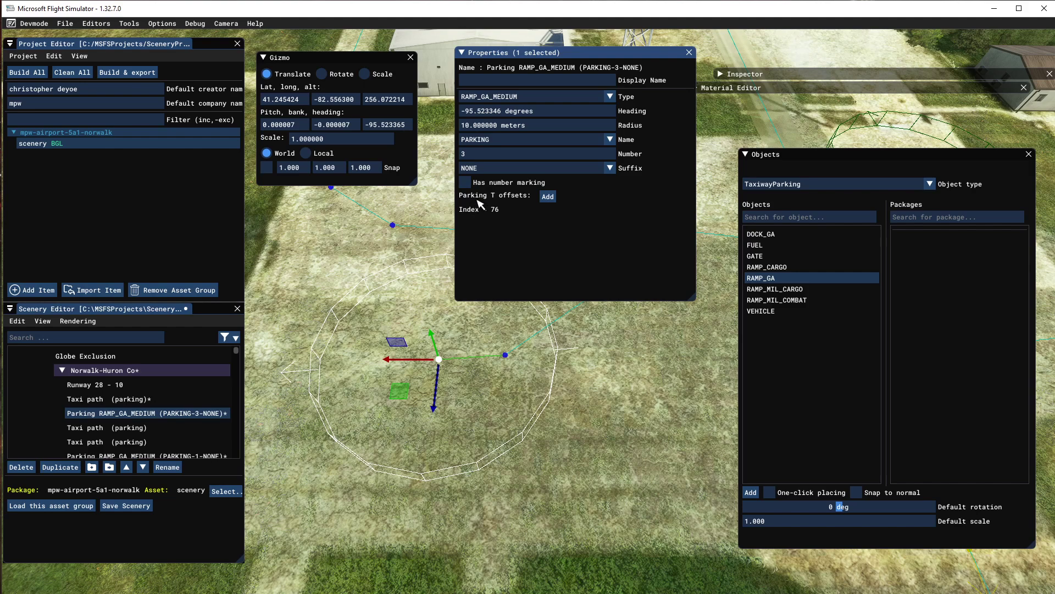
pyautogui.click(469, 360)
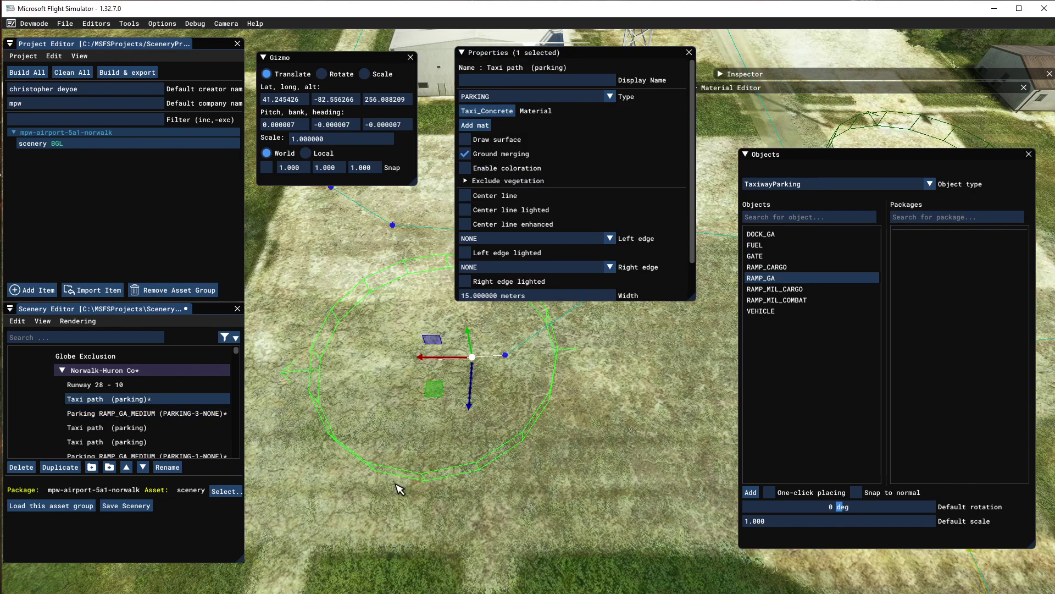
pyautogui.click(411, 478)
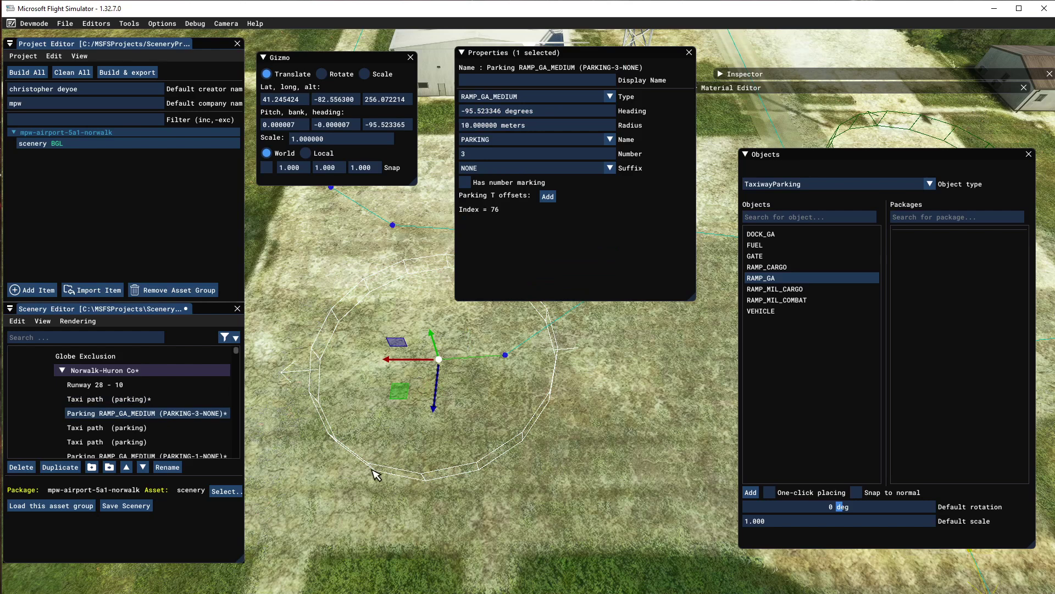
pyautogui.click(479, 361)
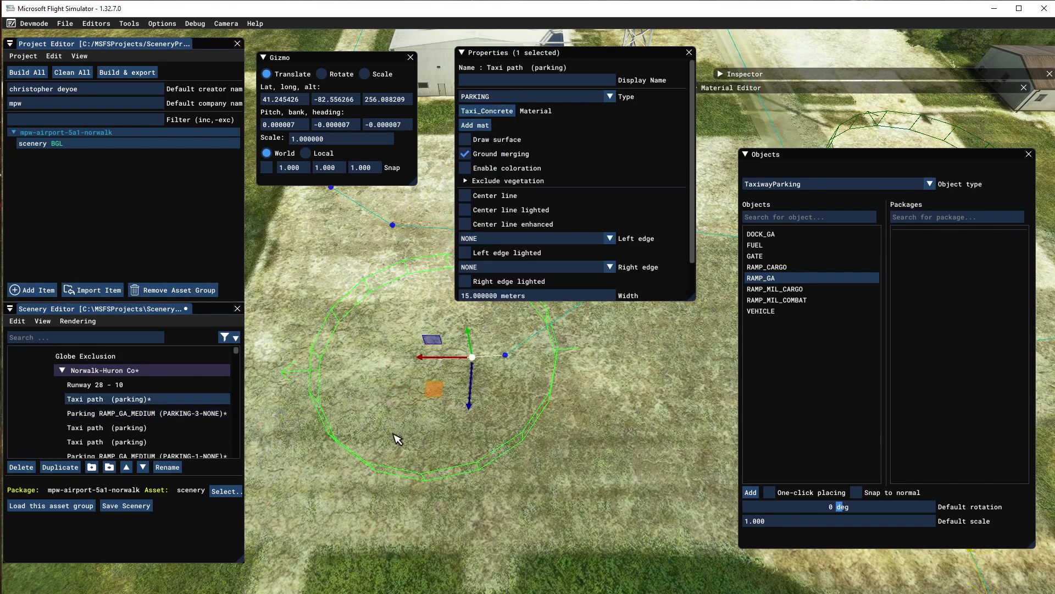
pyautogui.scroll(-5, 420, 419)
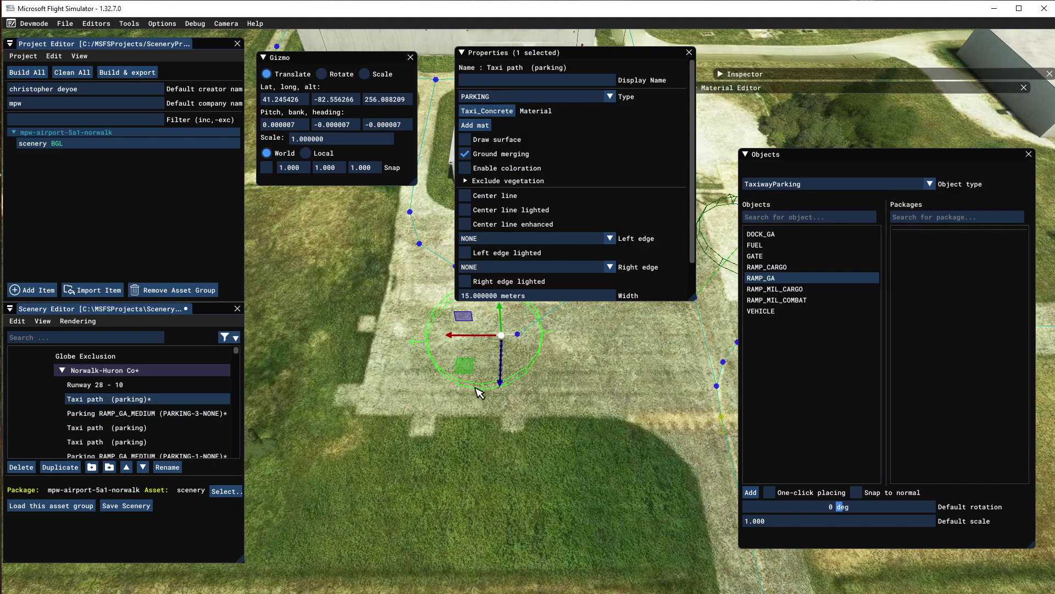
pyautogui.click(461, 52)
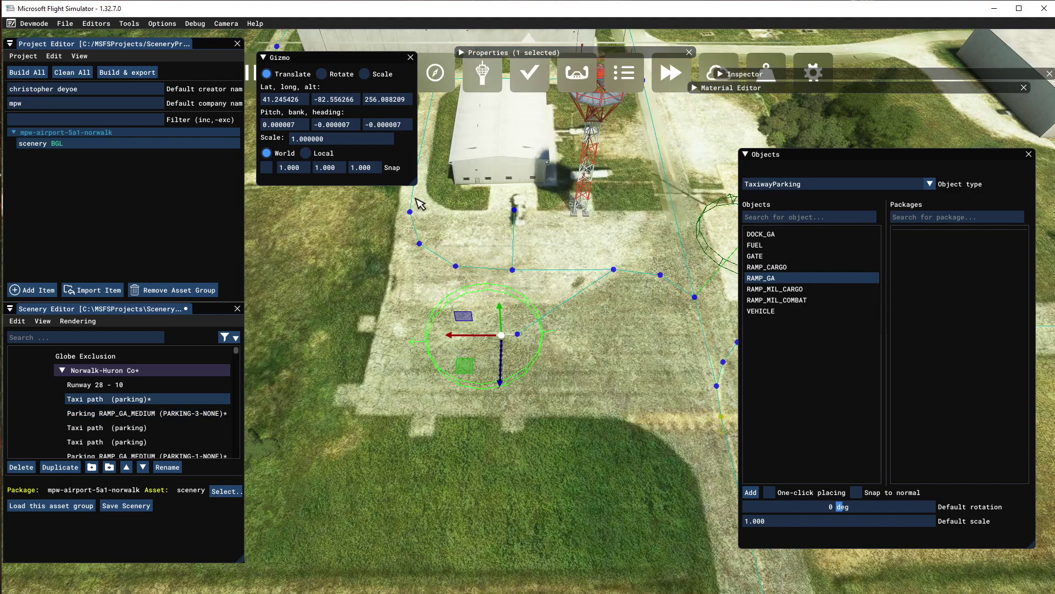
pyautogui.scroll(-5, 541, 402)
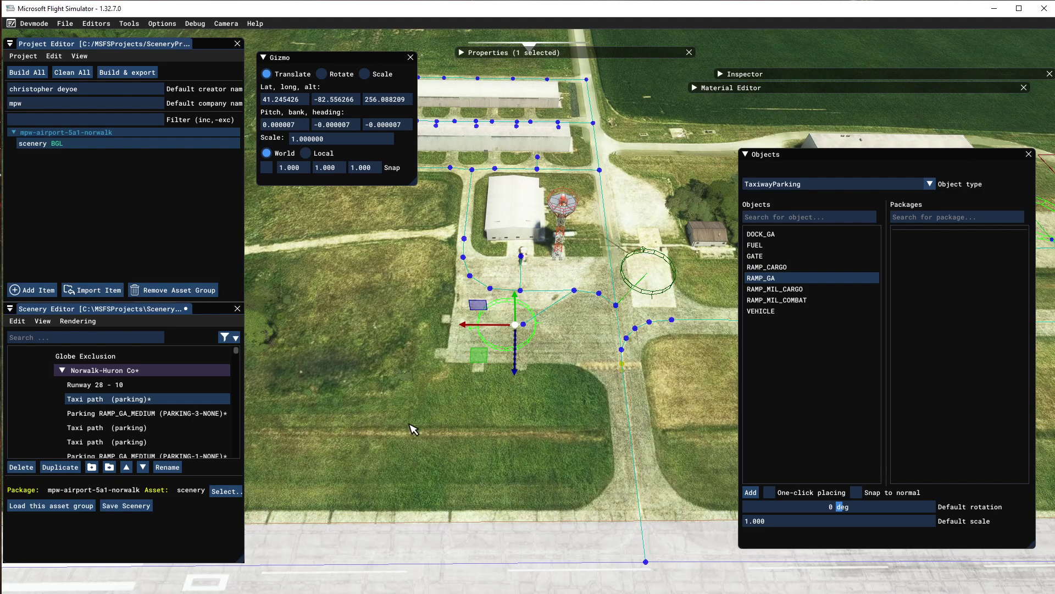
pyautogui.scroll(-3, 473, 398)
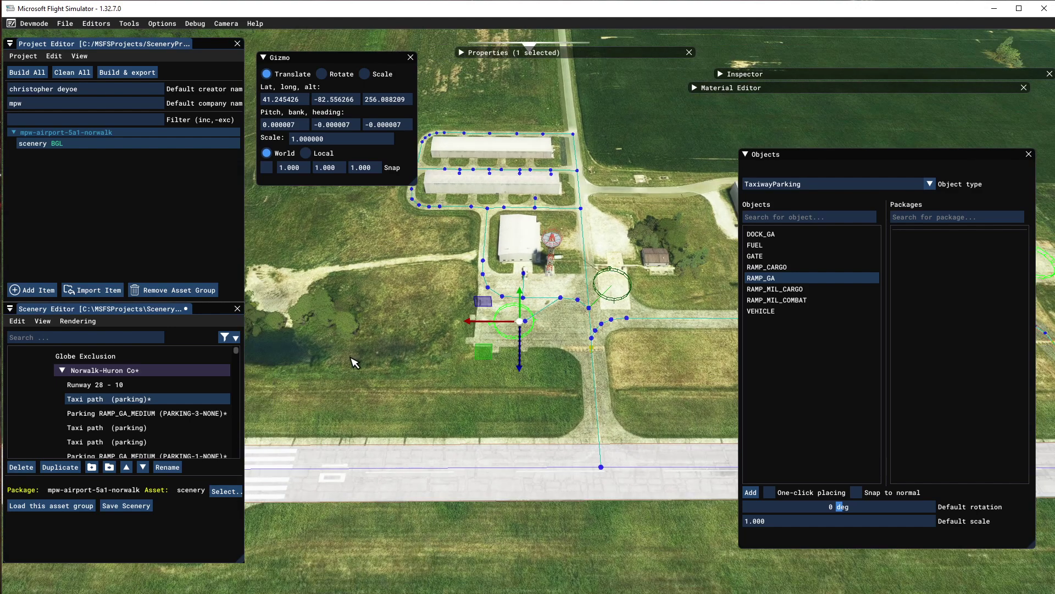